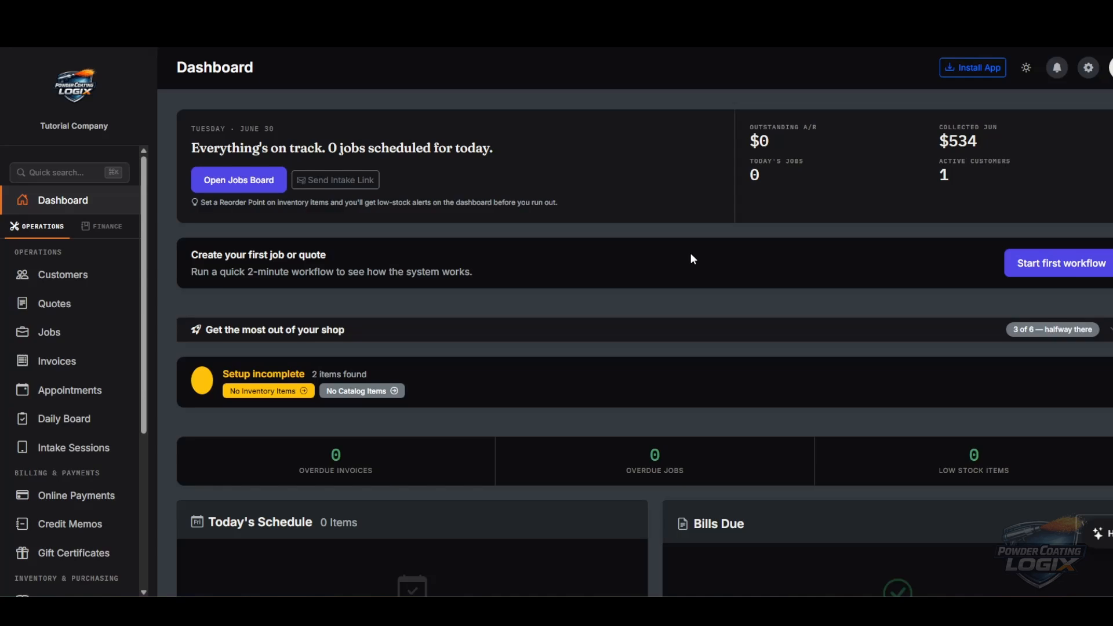
- Open Company Settings from the gear menu and scroll down to the Company Logo section
click(1089, 69)
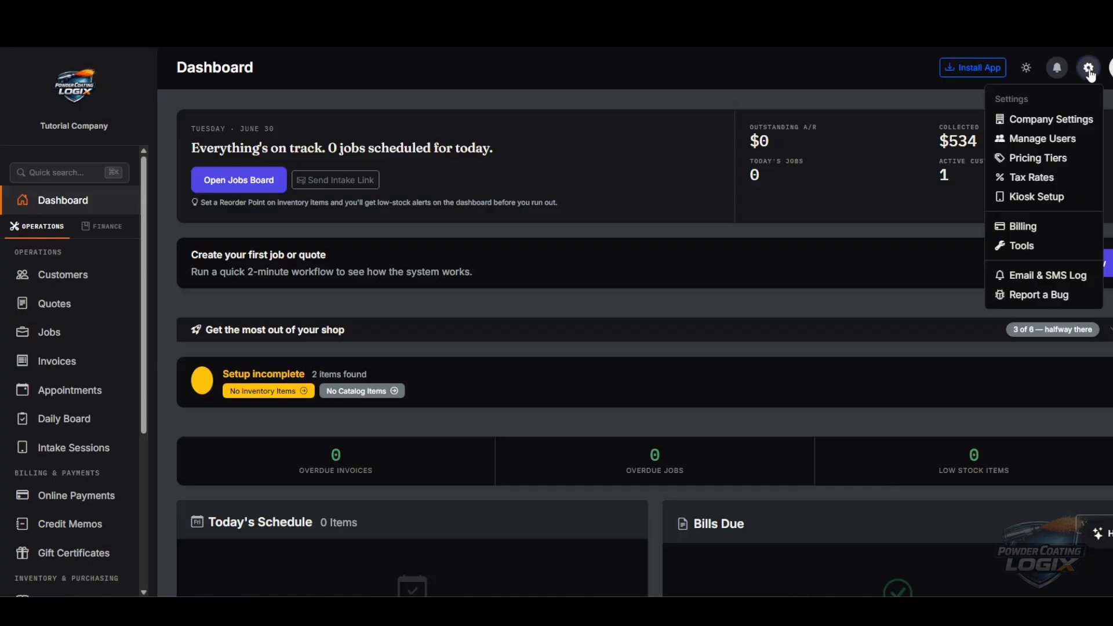
click(1052, 120)
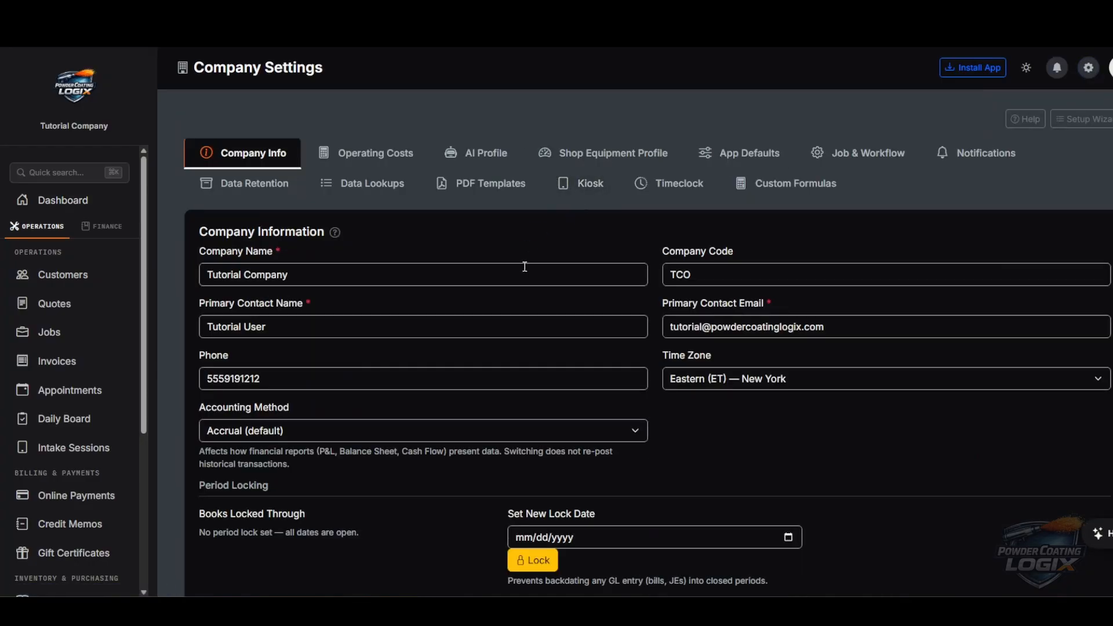
scroll(410, 232, down, 2)
scroll(694, 270, down, 3)
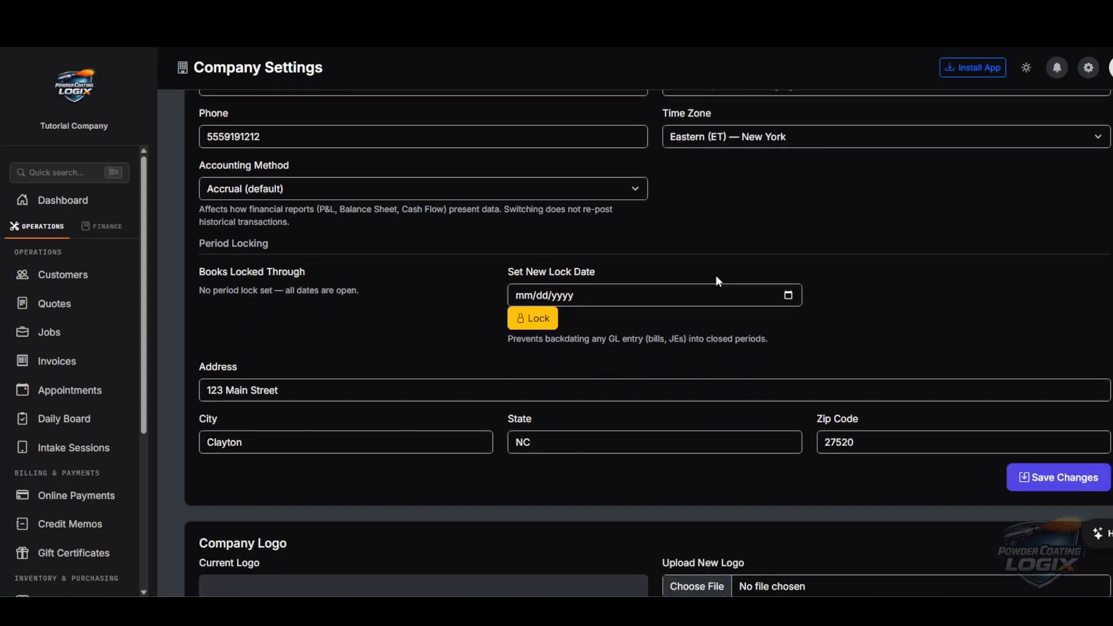
scroll(736, 253, up, 3)
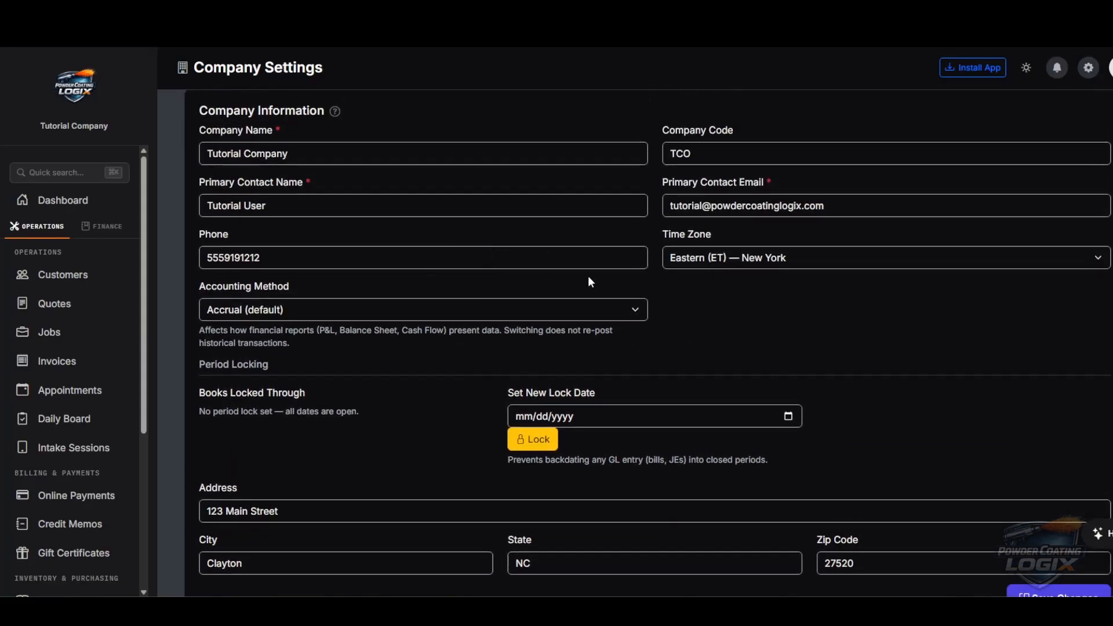
scroll(649, 301, down, 5)
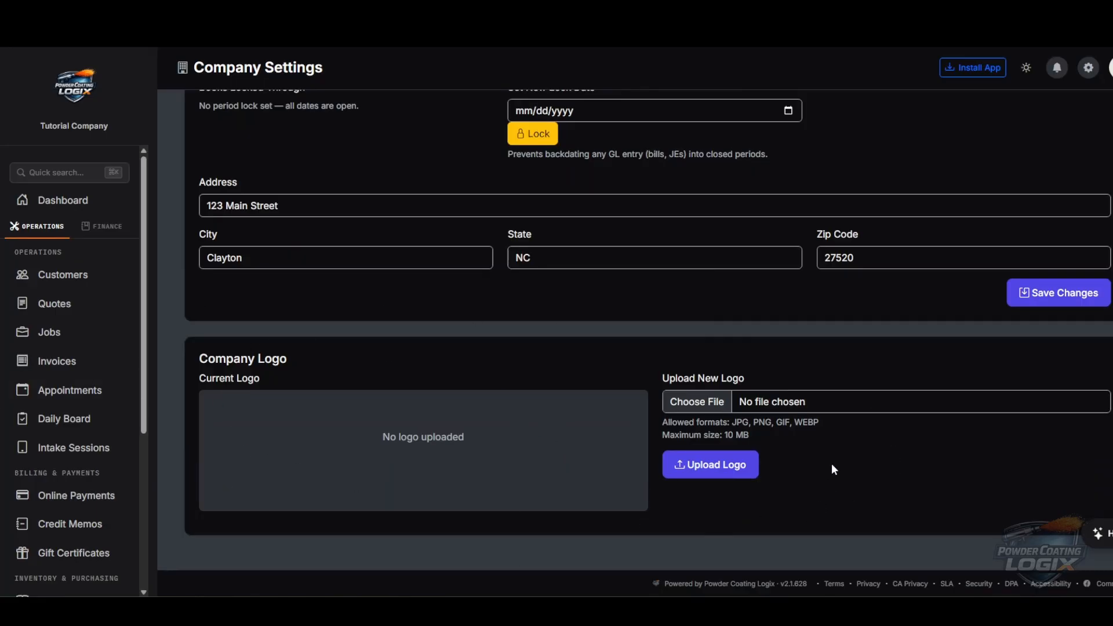
- Upload Tutorial_Logo.png as the company logo, then go back to the dashboard
click(819, 402)
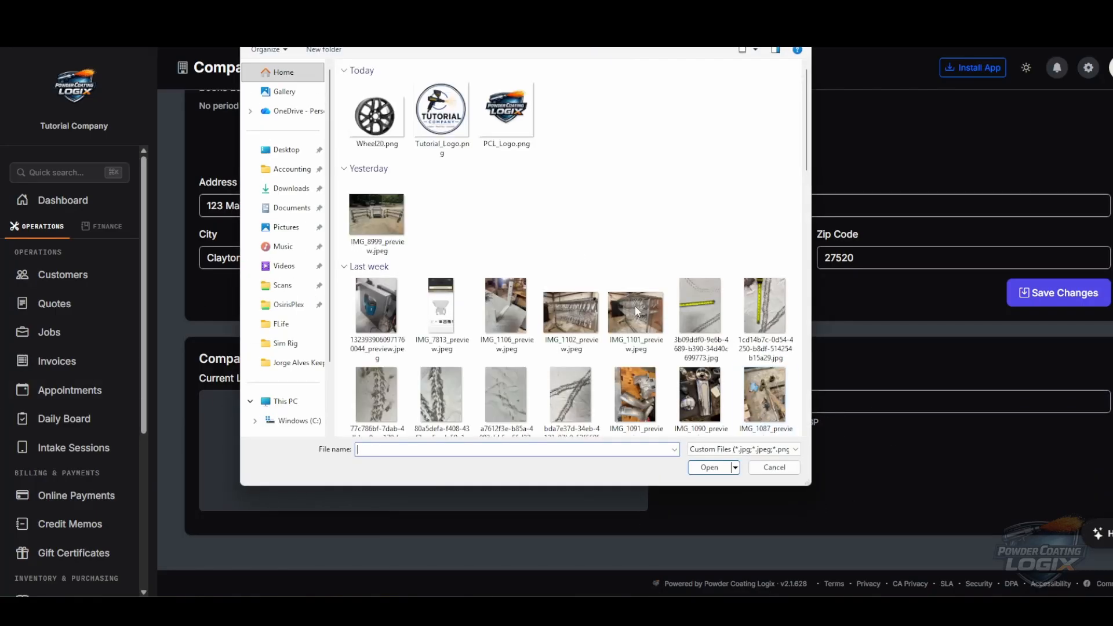
double_click(441, 115)
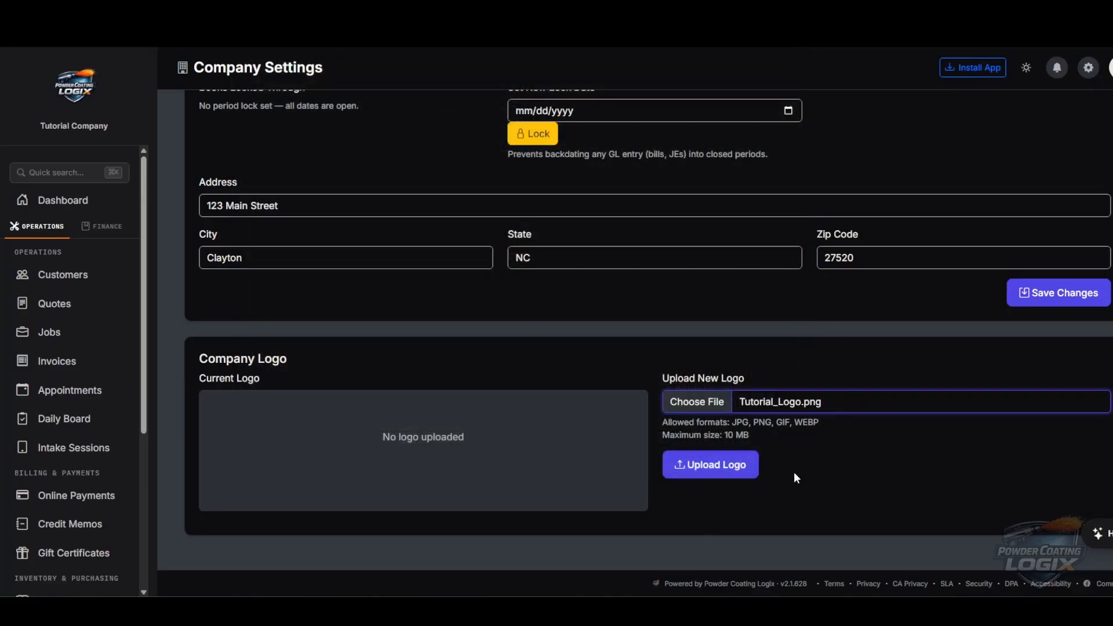
click(719, 472)
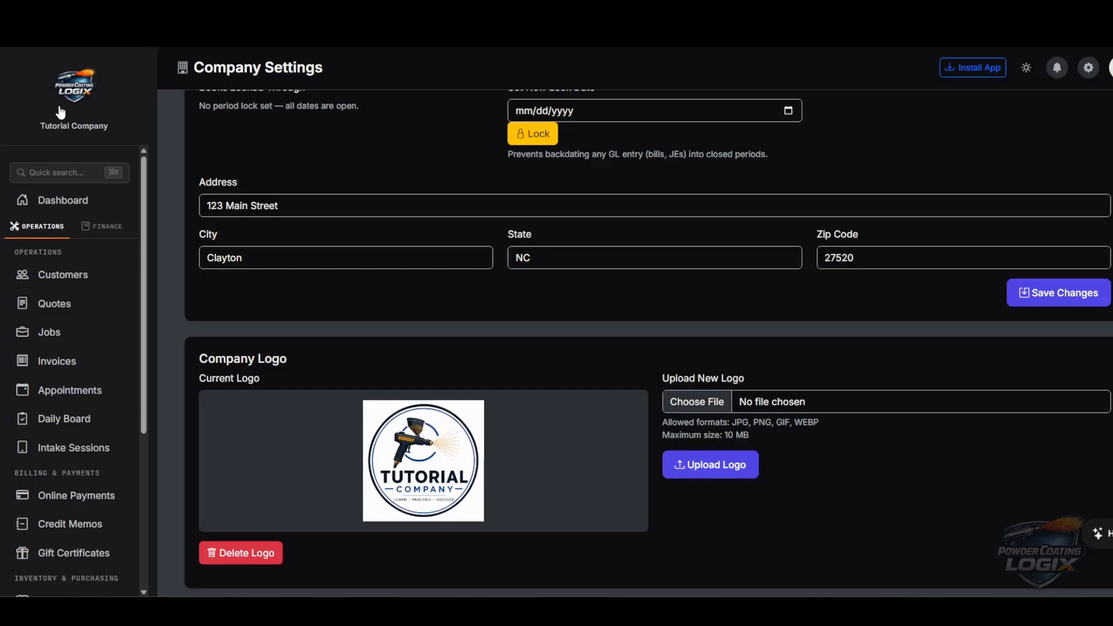
click(64, 202)
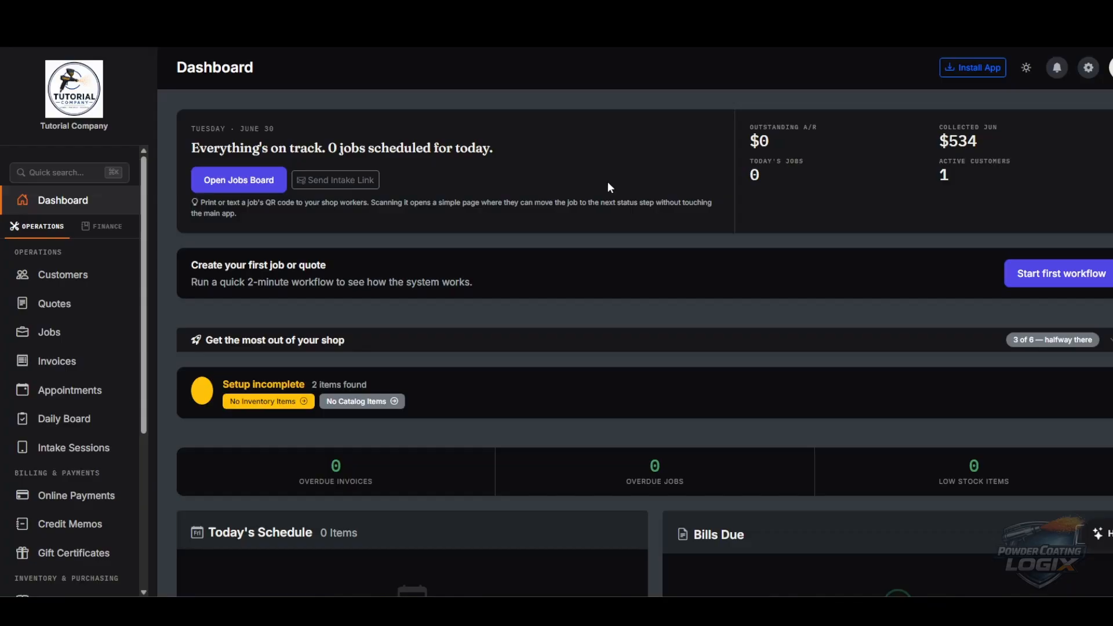
- Open the Settings menu from the gear icon in the dashboard's top bar
scroll(606, 181, down, 1)
scroll(683, 204, up, 1)
click(1088, 69)
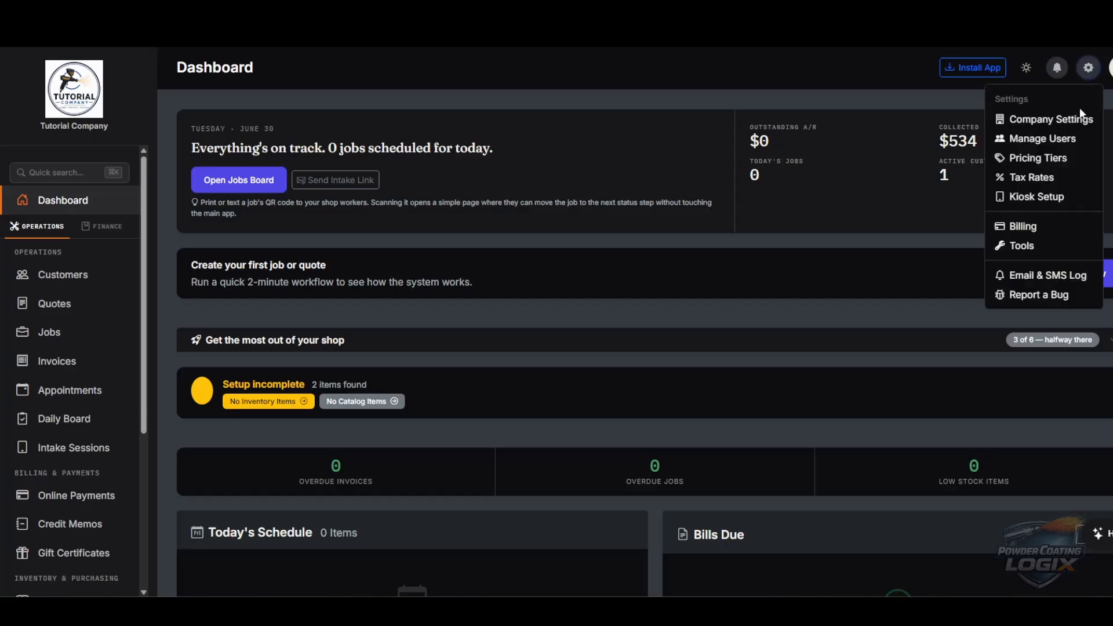
- Start a new user in Manage Users with first name Powder and last name Coater 1
click(1046, 141)
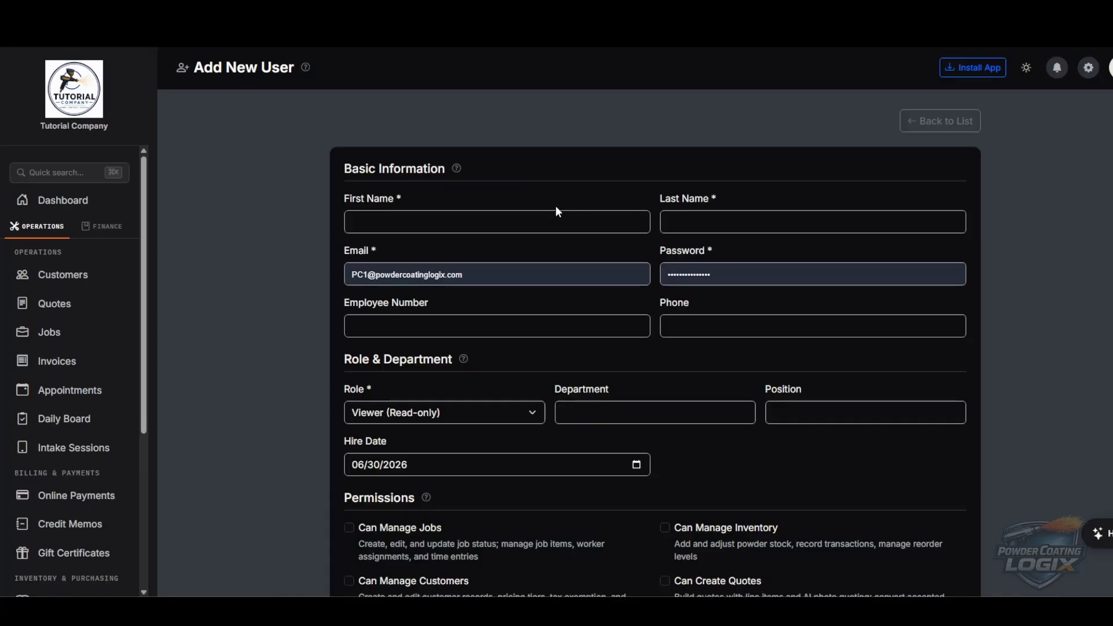
click(551, 217)
text(Powder)
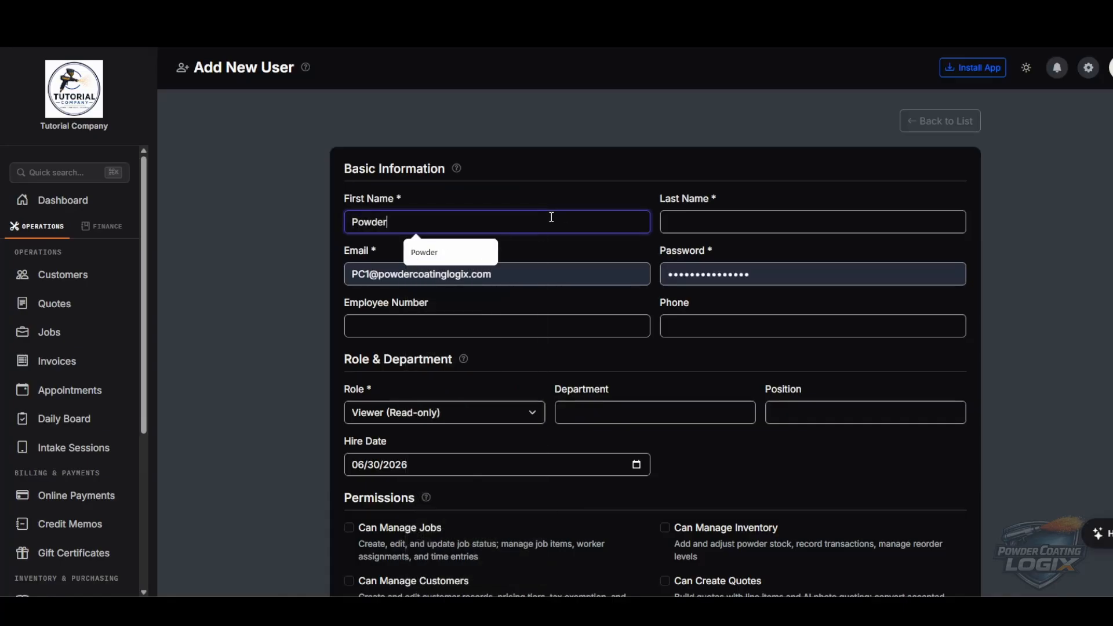
key(Tab)
text(Coater 1)
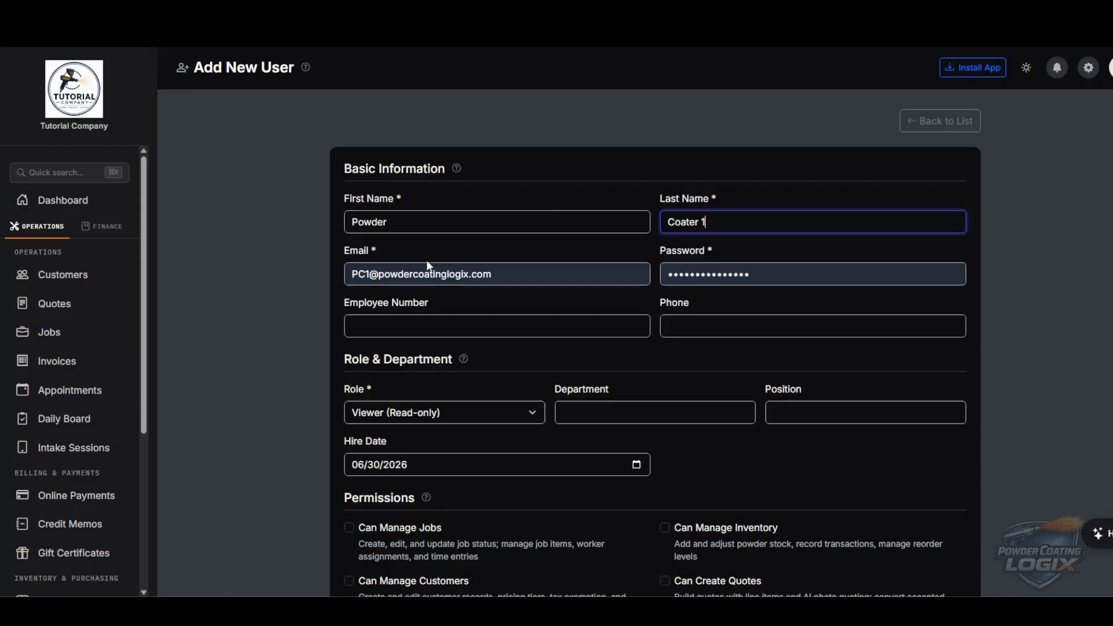
- Fill in the new user's email and replace the prefilled password with a new account password
click(498, 274)
click(516, 296)
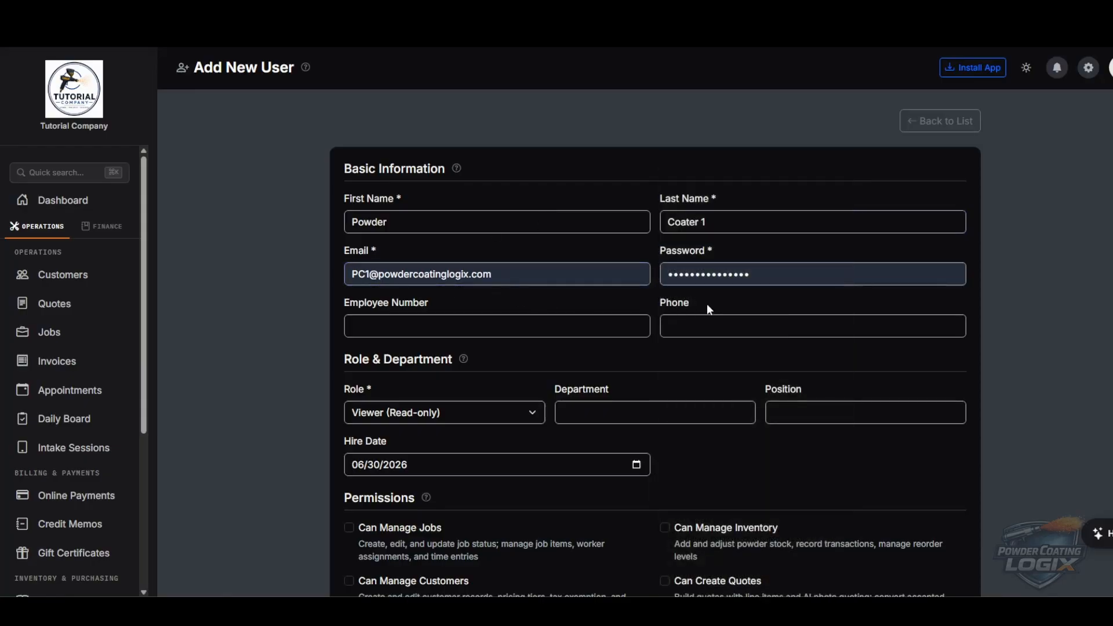
drag(790, 283, 623, 273)
text(Password1!)
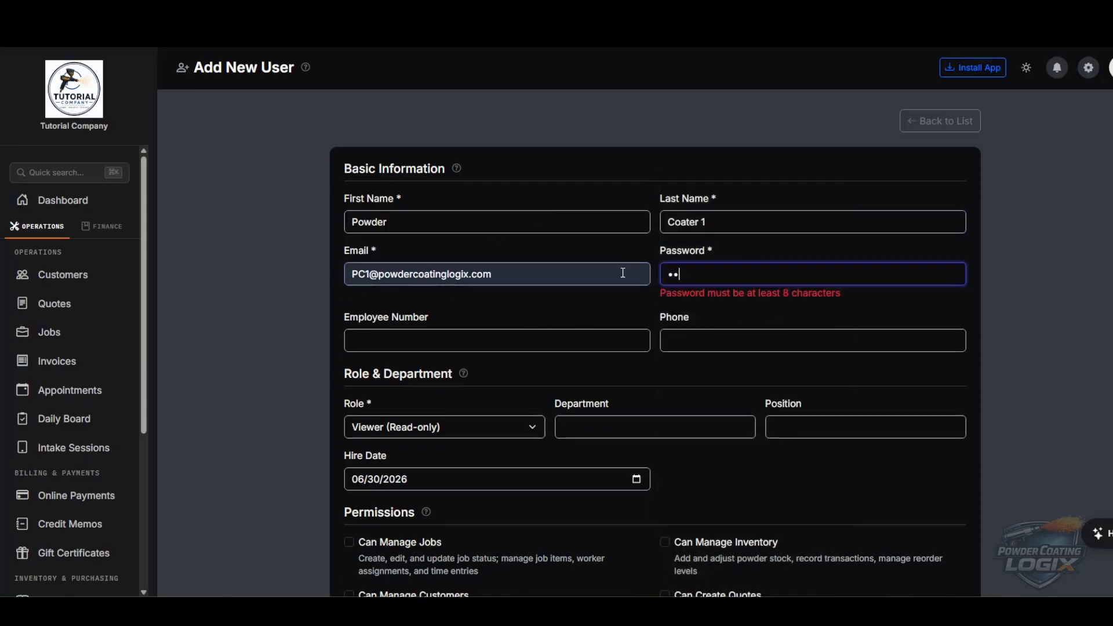
text(123456)
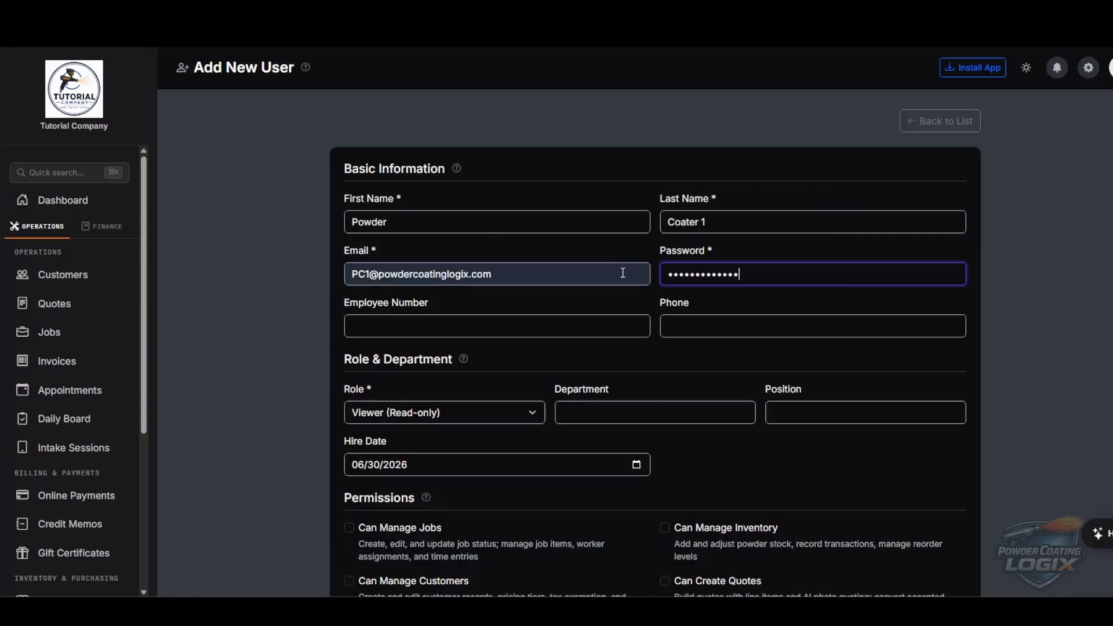
scroll(633, 257, down, 3)
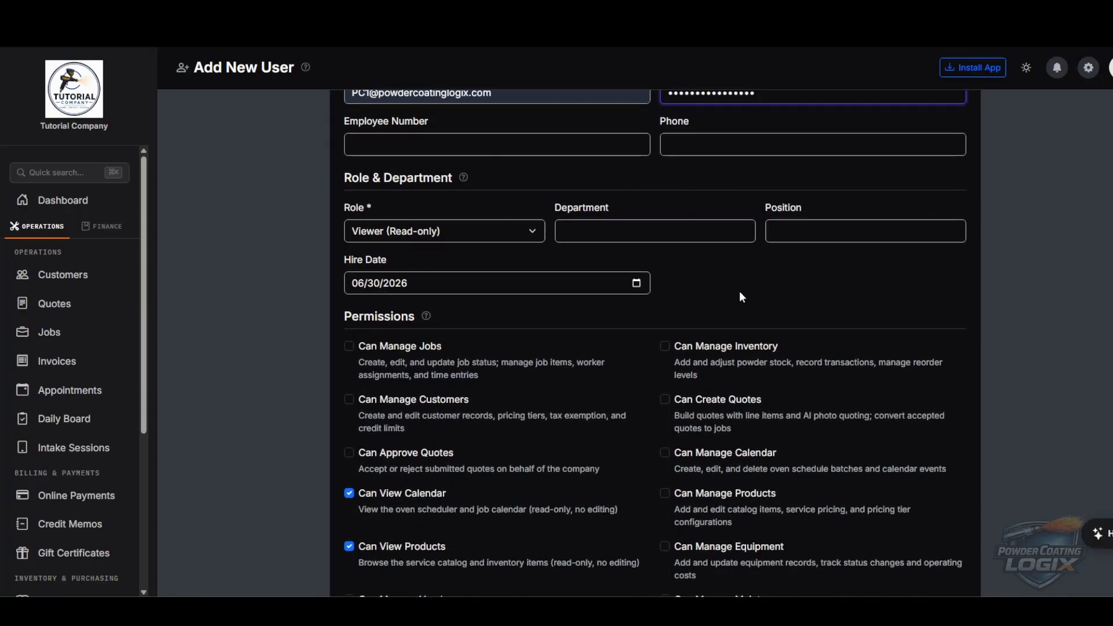
click(573, 145)
click(655, 185)
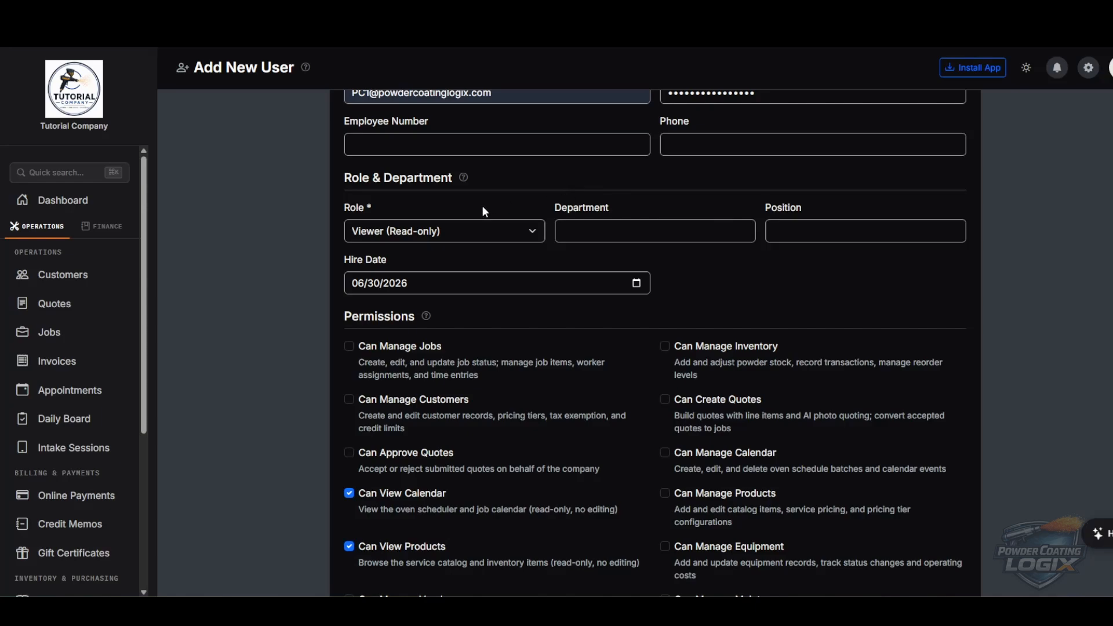
click(446, 231)
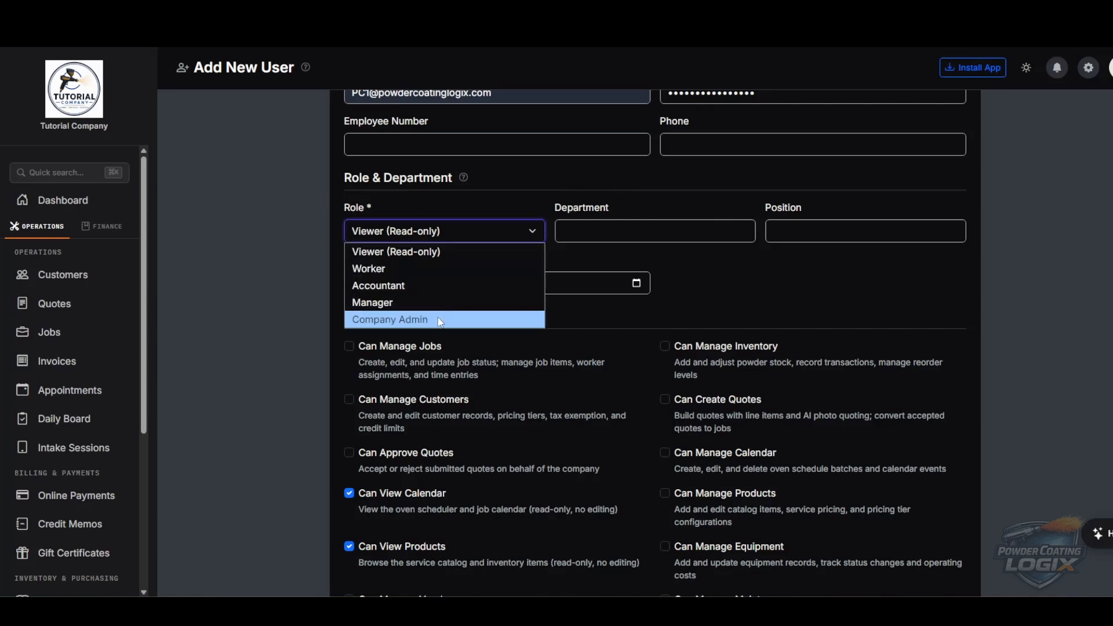
- Assign Powder Coater 1 the Worker role, review its permissions, and create the user
click(388, 269)
scroll(520, 290, down, 3)
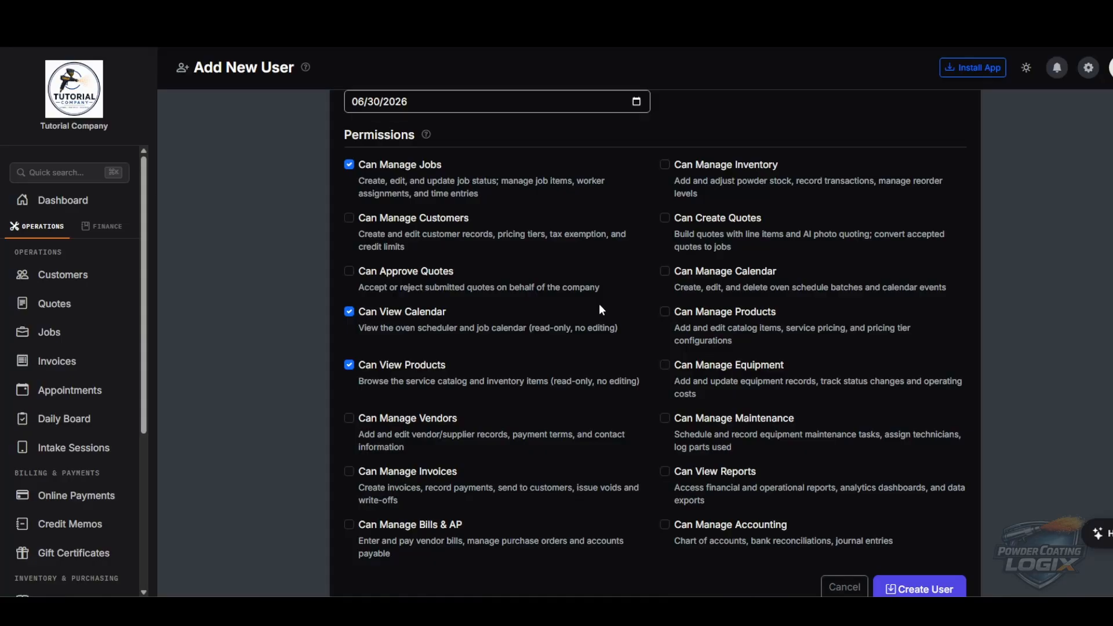
scroll(614, 295, down, 2)
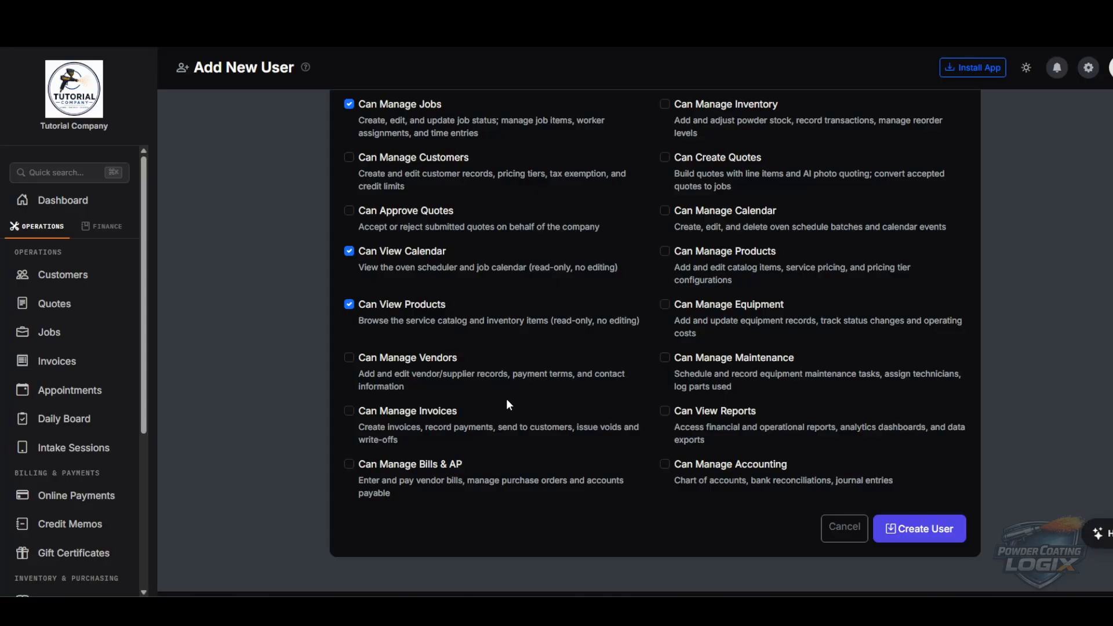
scroll(519, 401, up, 1)
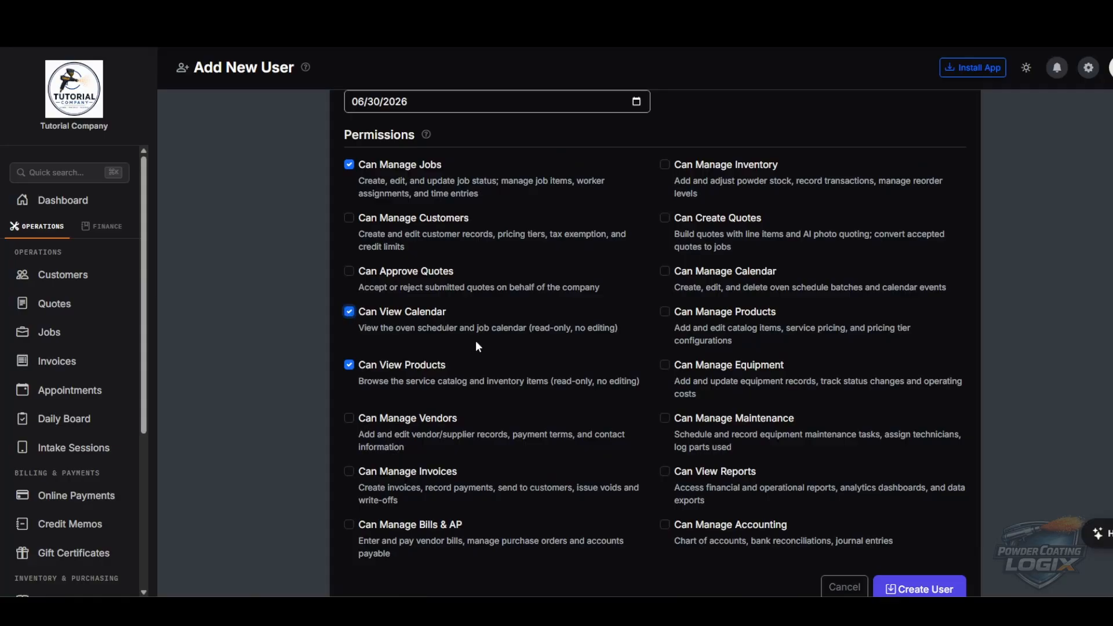
scroll(513, 348, down, 2)
scroll(627, 389, up, 10)
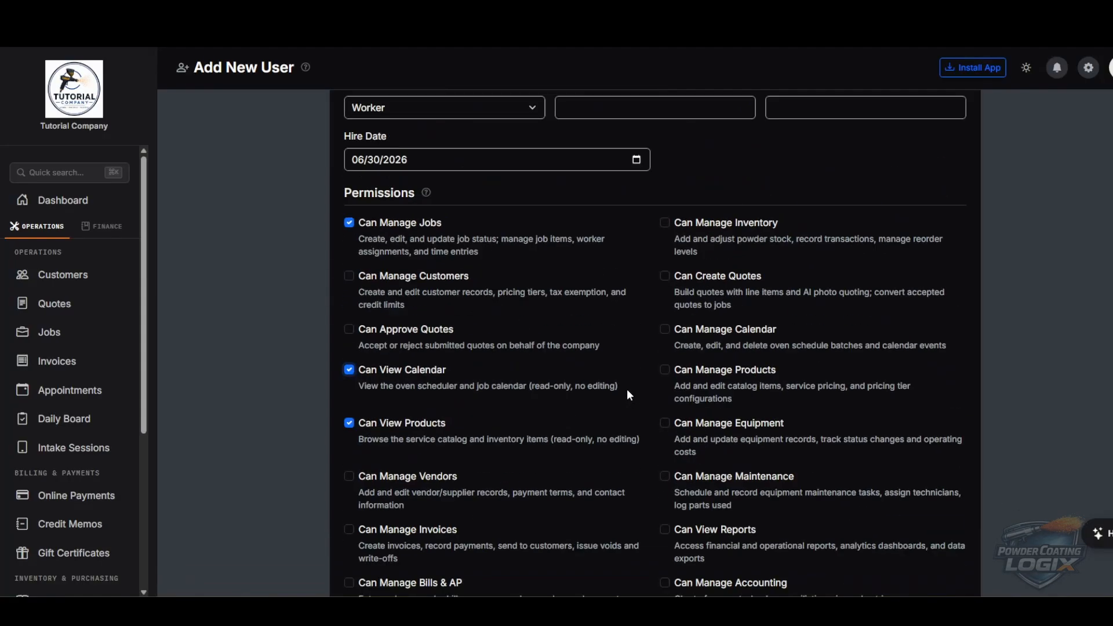
scroll(767, 312, down, 10)
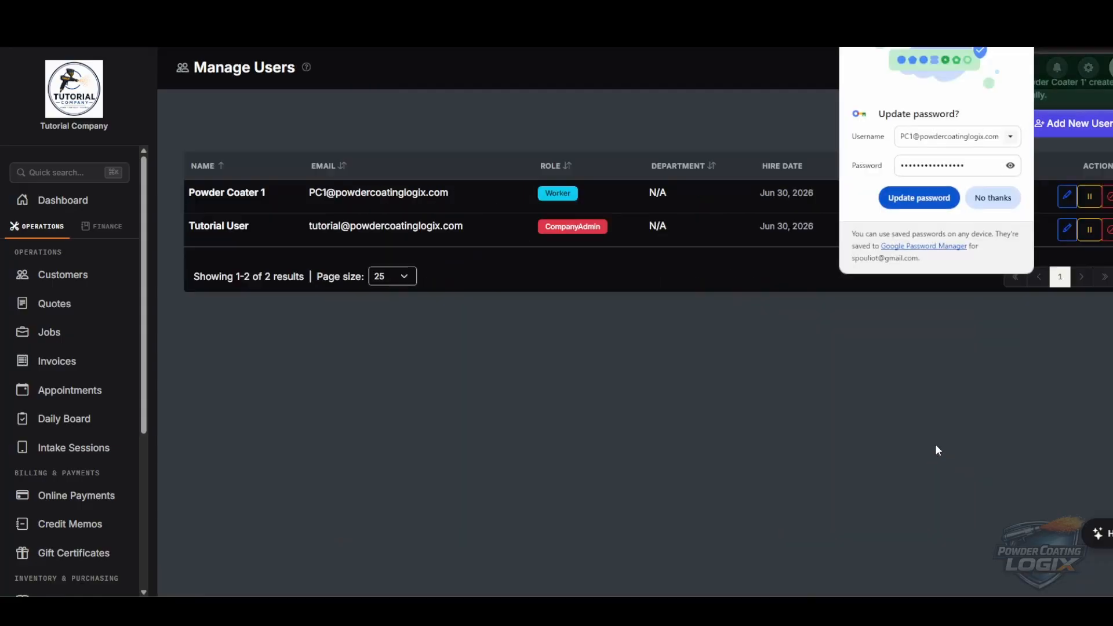
- Decline saving the password, then set Powder Coater 1 to Inactive and back to Active
click(998, 201)
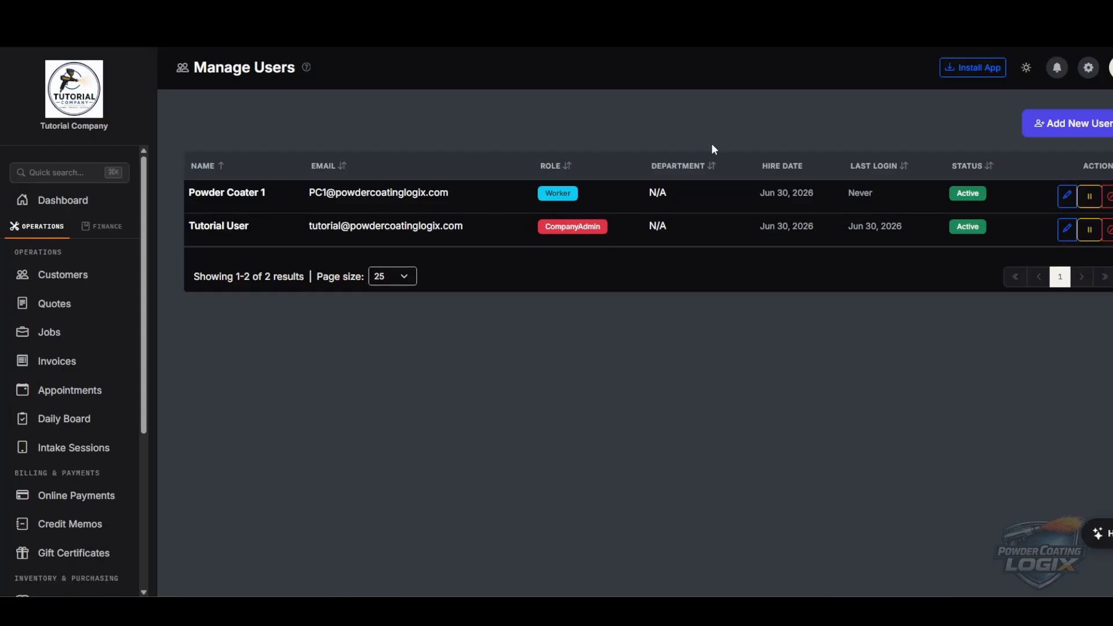
click(1089, 196)
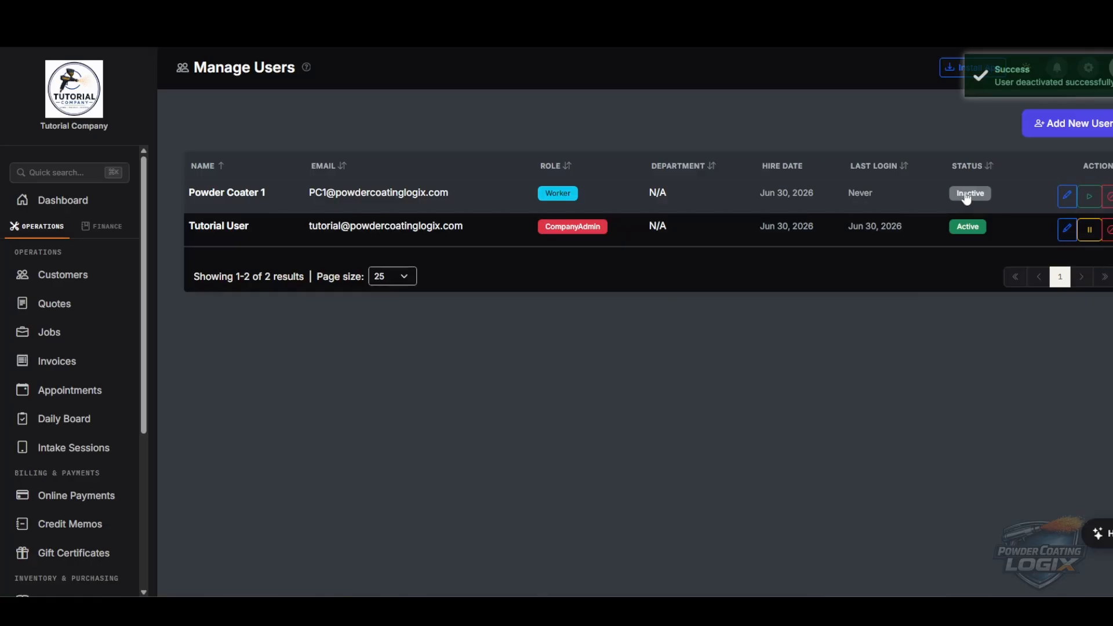
click(1089, 196)
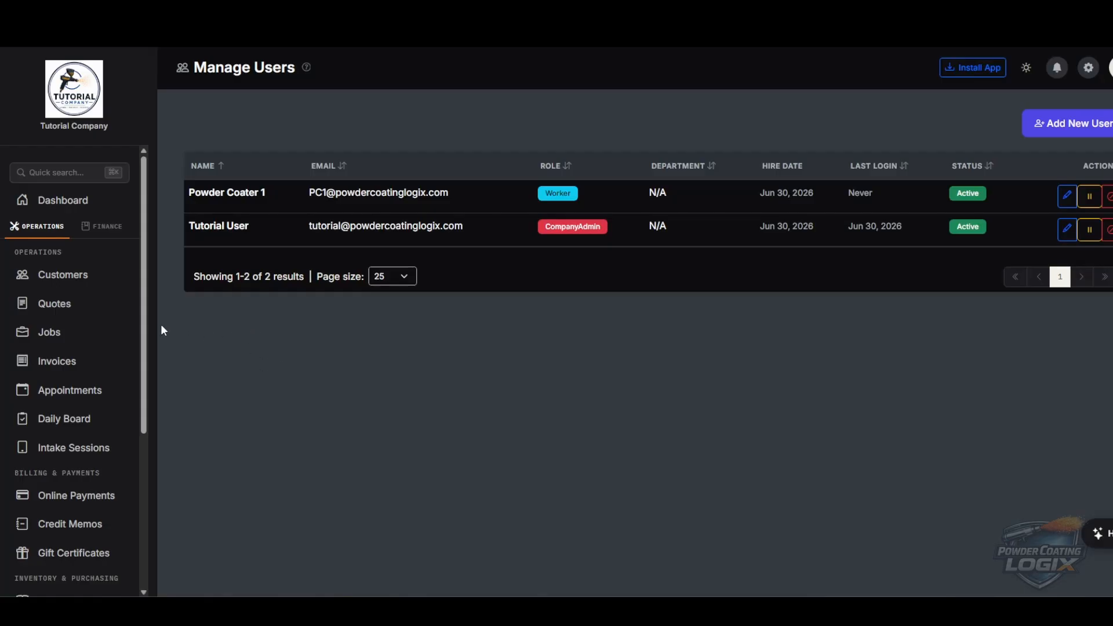
- Open the Product Catalog and expand then collapse the empty General Services category
scroll(104, 290, down, 4)
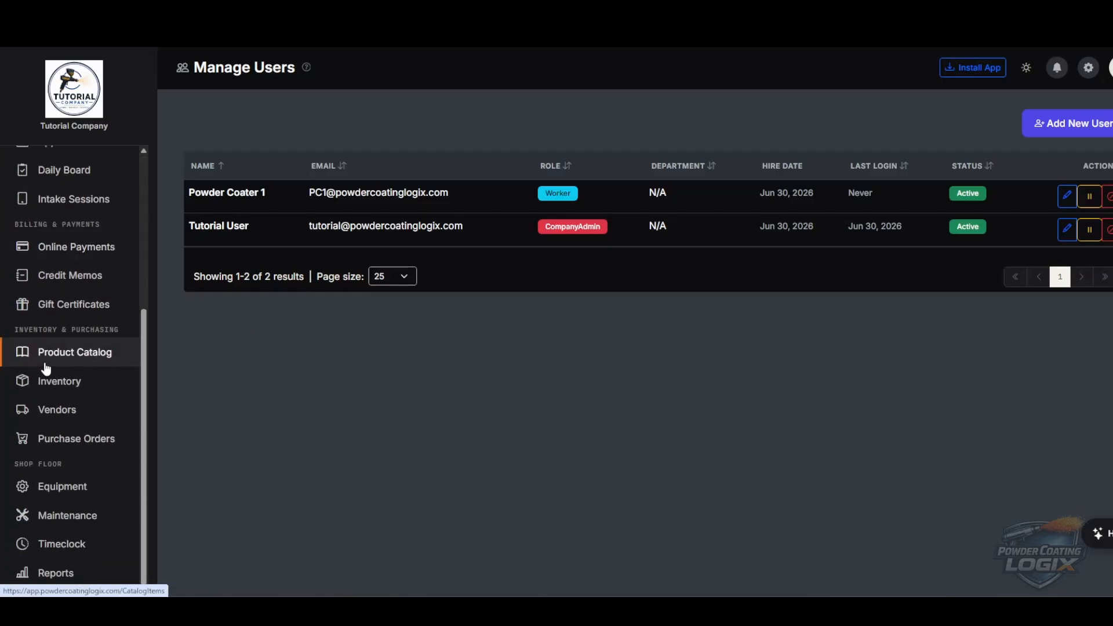
click(89, 363)
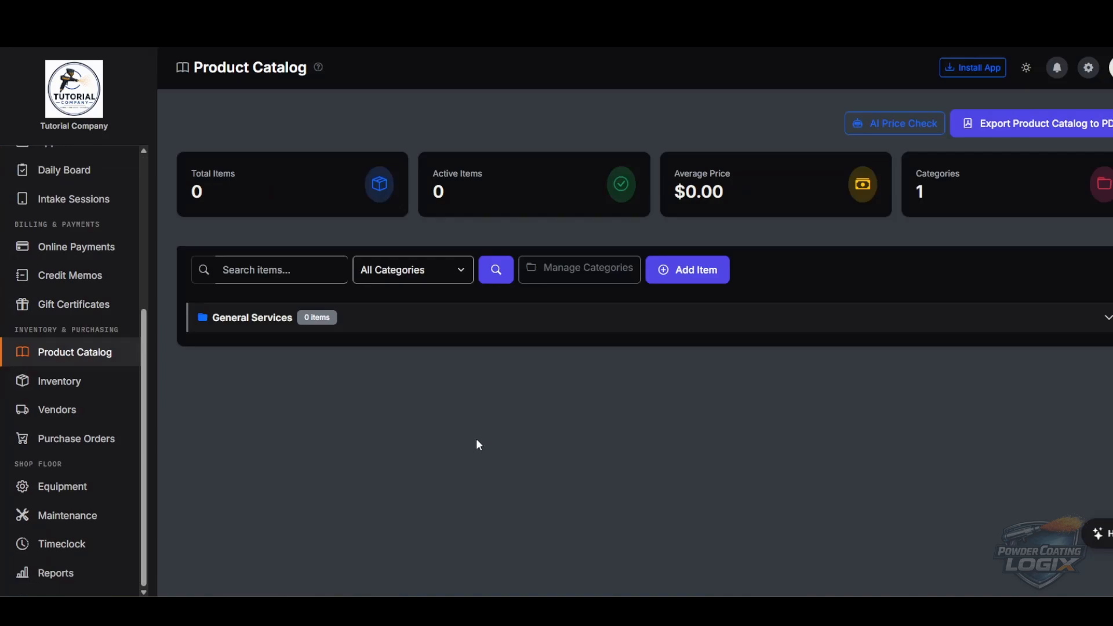
click(251, 326)
click(258, 328)
- Start a new catalog item named 20" Wheel and check the existing categories without choosing one
click(687, 269)
scroll(685, 374, down, 2)
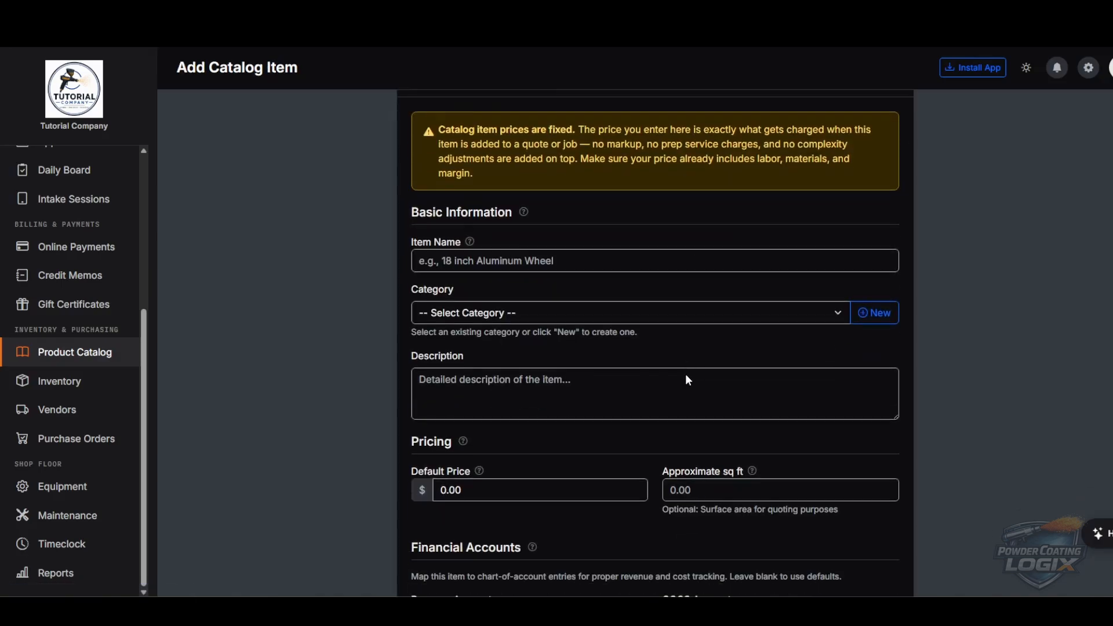
scroll(728, 298, up, 2)
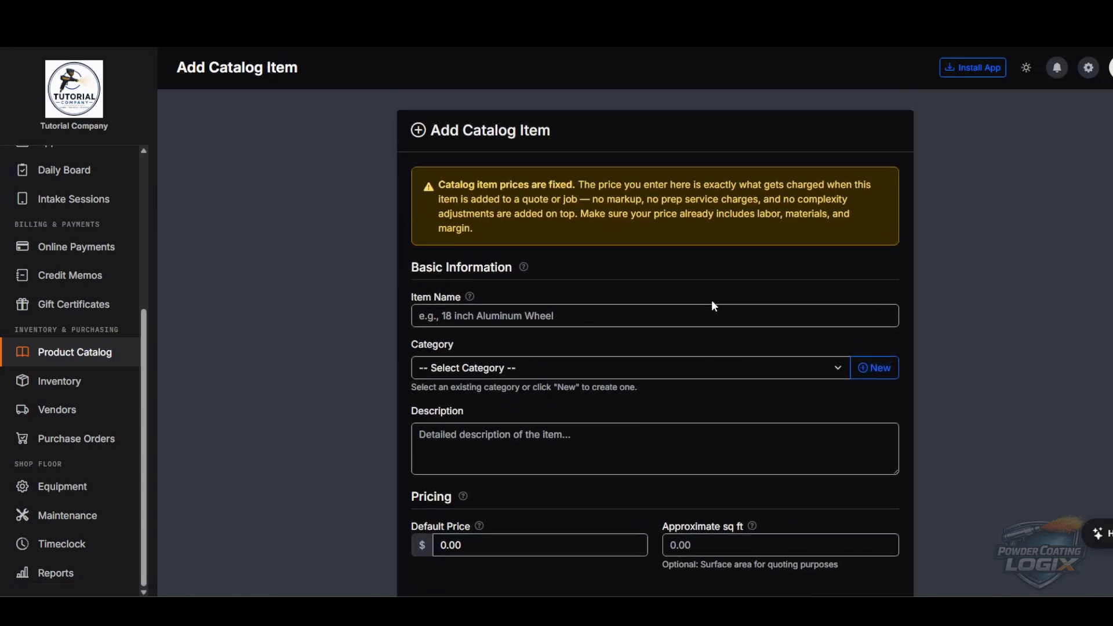
click(561, 317)
text(20" Wheel)
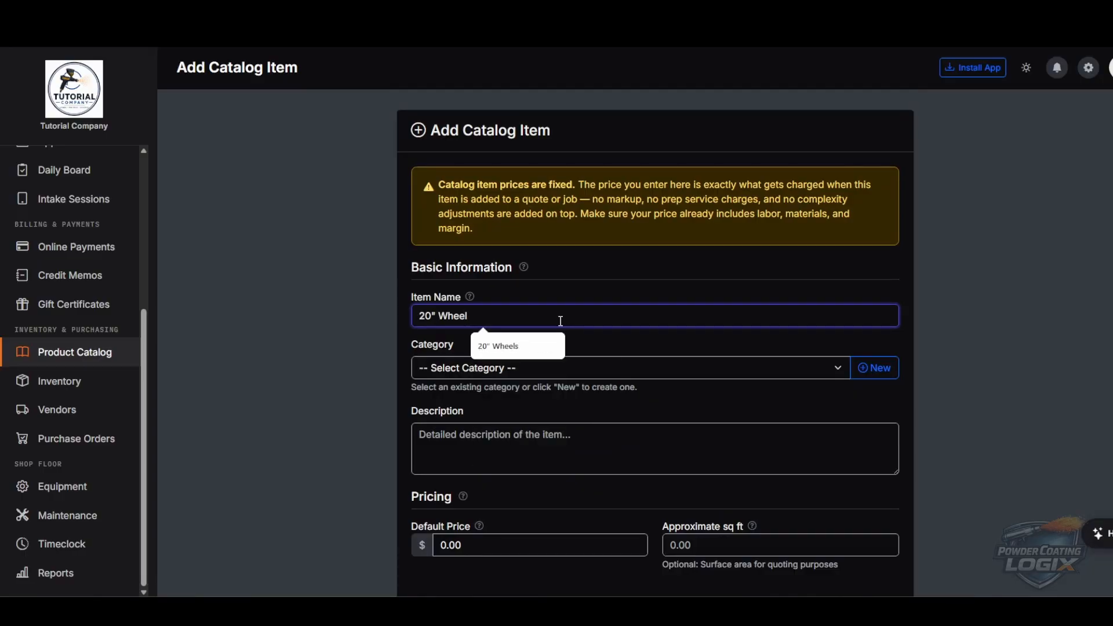
click(626, 346)
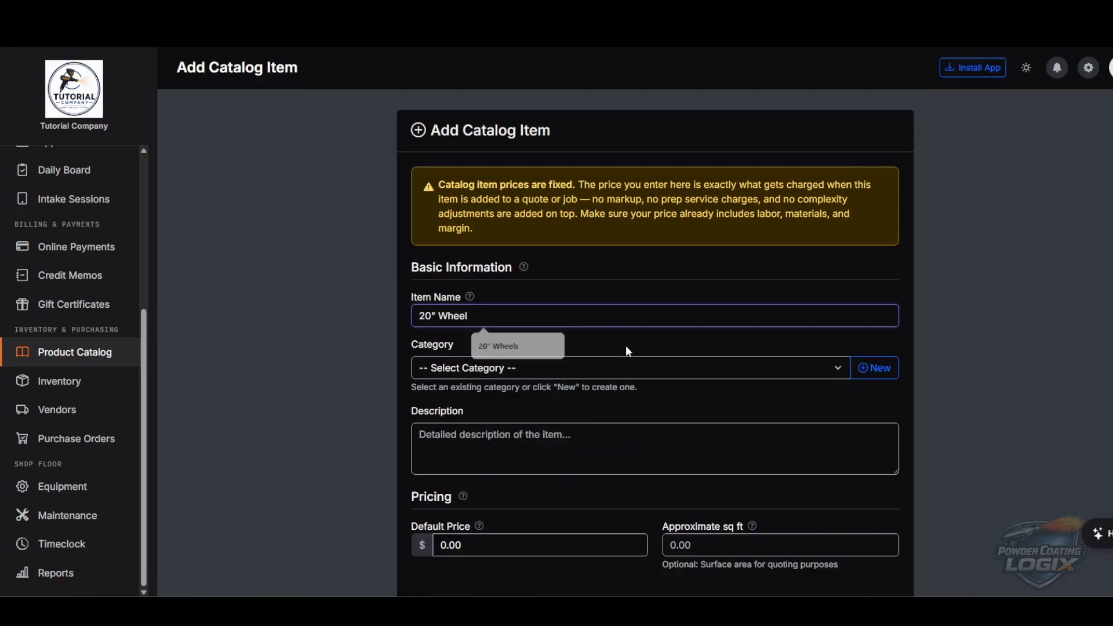
click(532, 371)
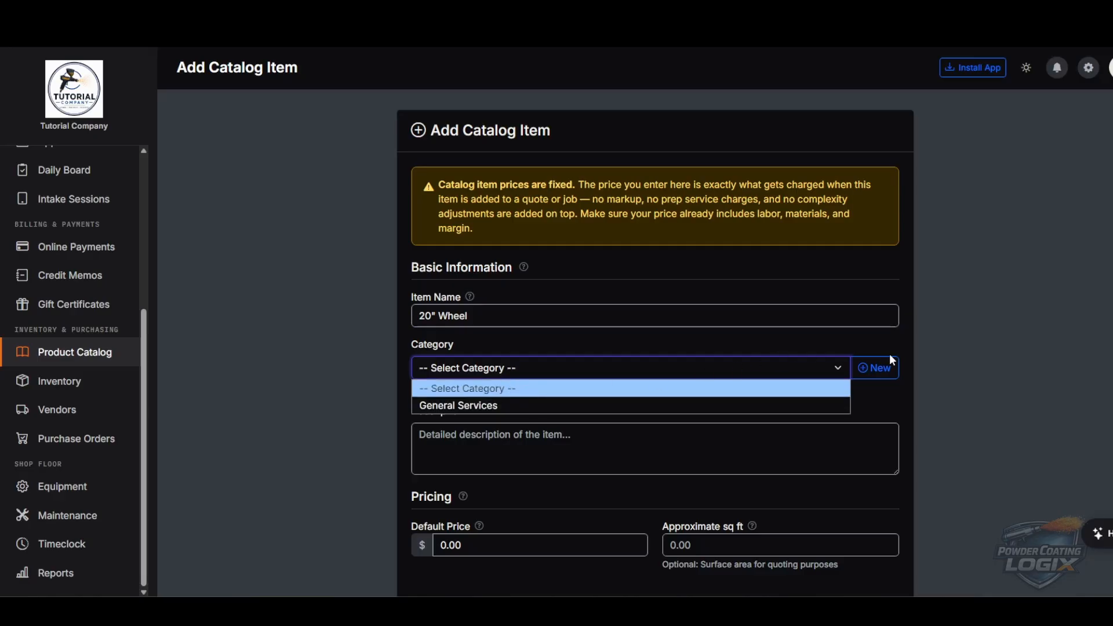
click(918, 348)
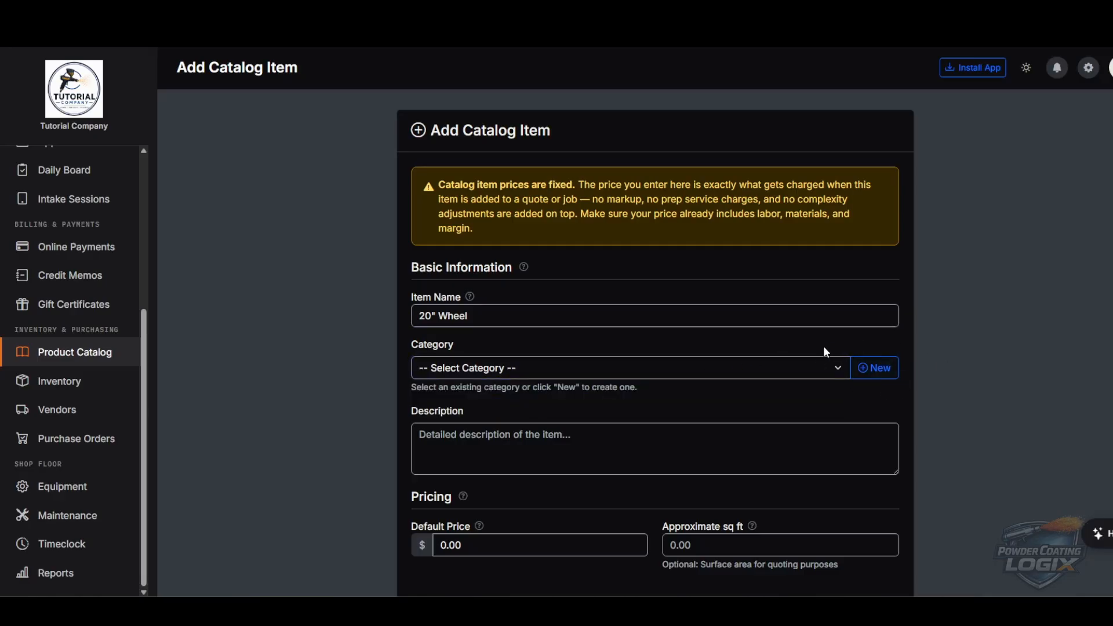
- Create a new Powder Coating category and select it for the 20" Wheel item
click(877, 369)
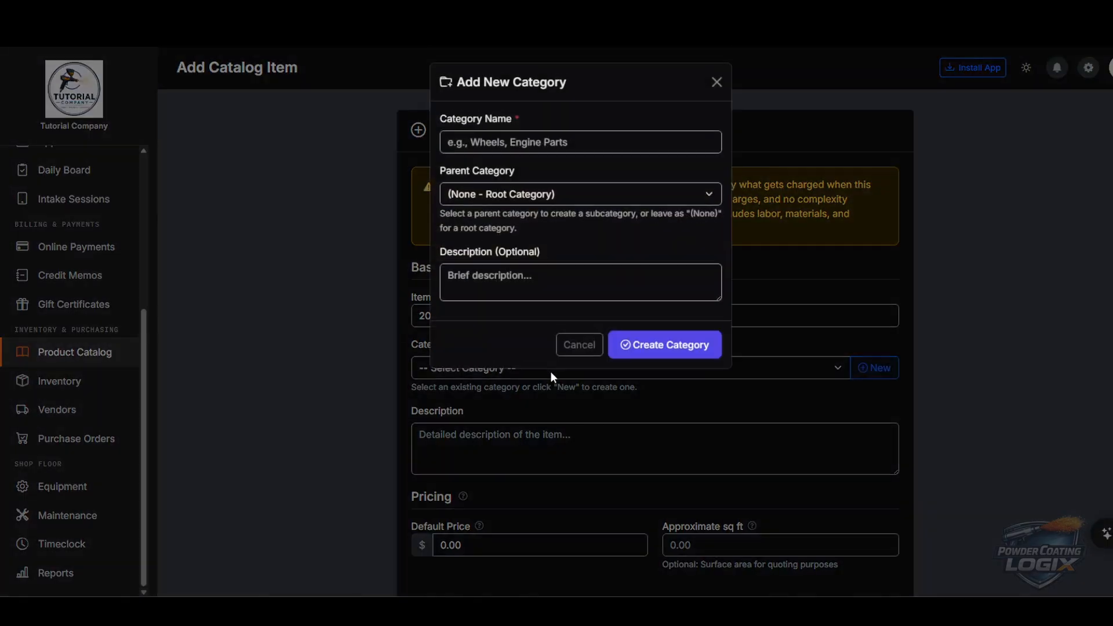
click(536, 146)
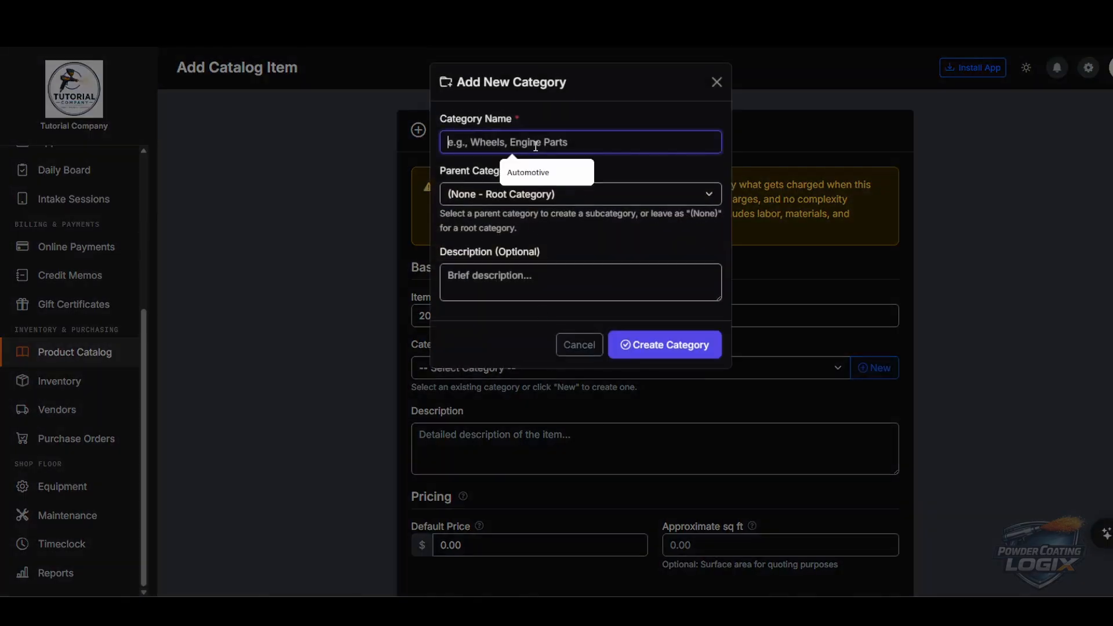
text(Powde)
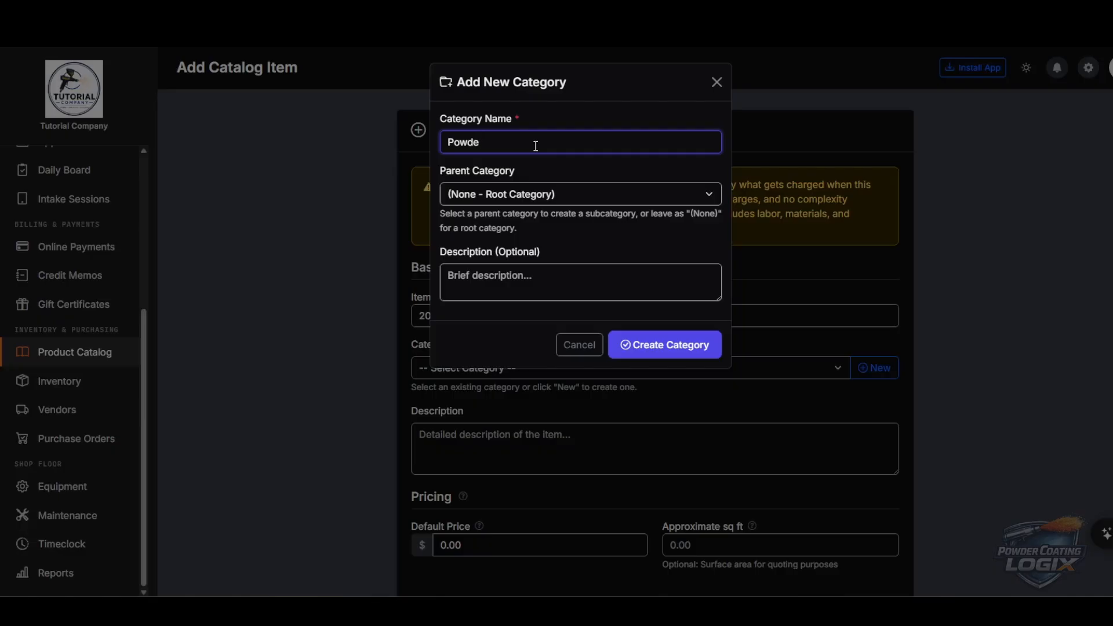
text(r Coating)
click(664, 343)
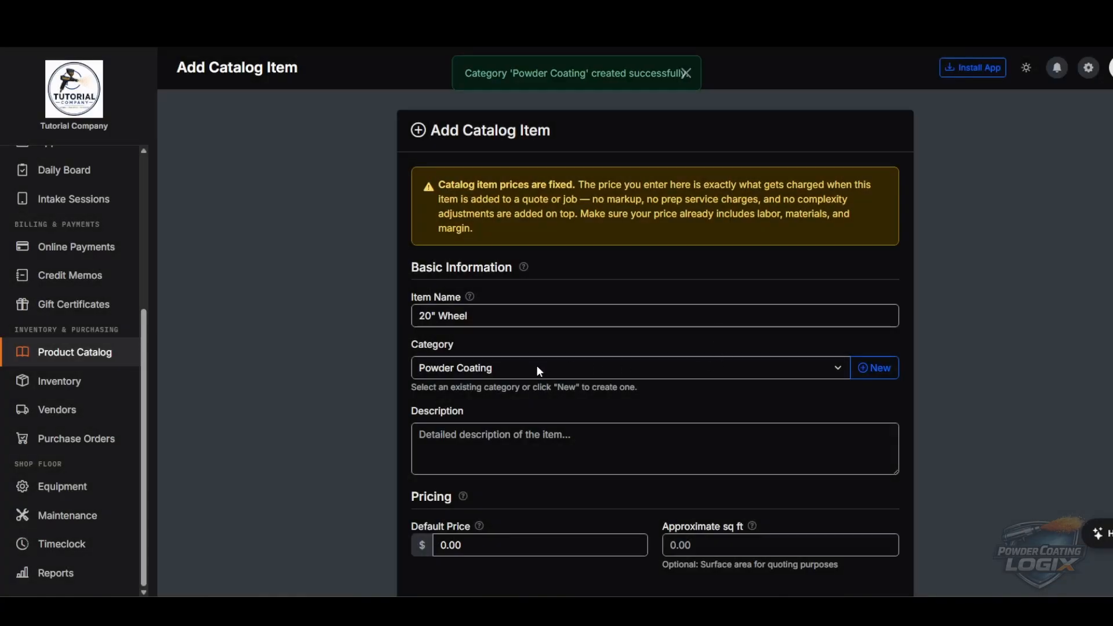
click(537, 367)
click(505, 428)
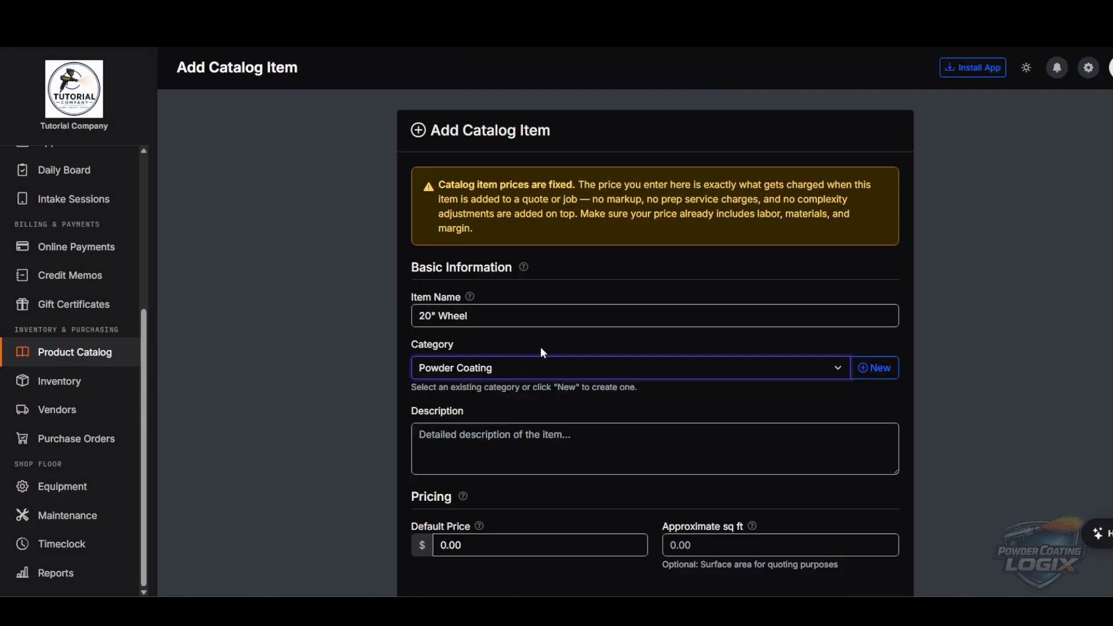
- Create a Wheels subcategory with parent Powder Coating and confirm the item's category reads Wheels
click(879, 367)
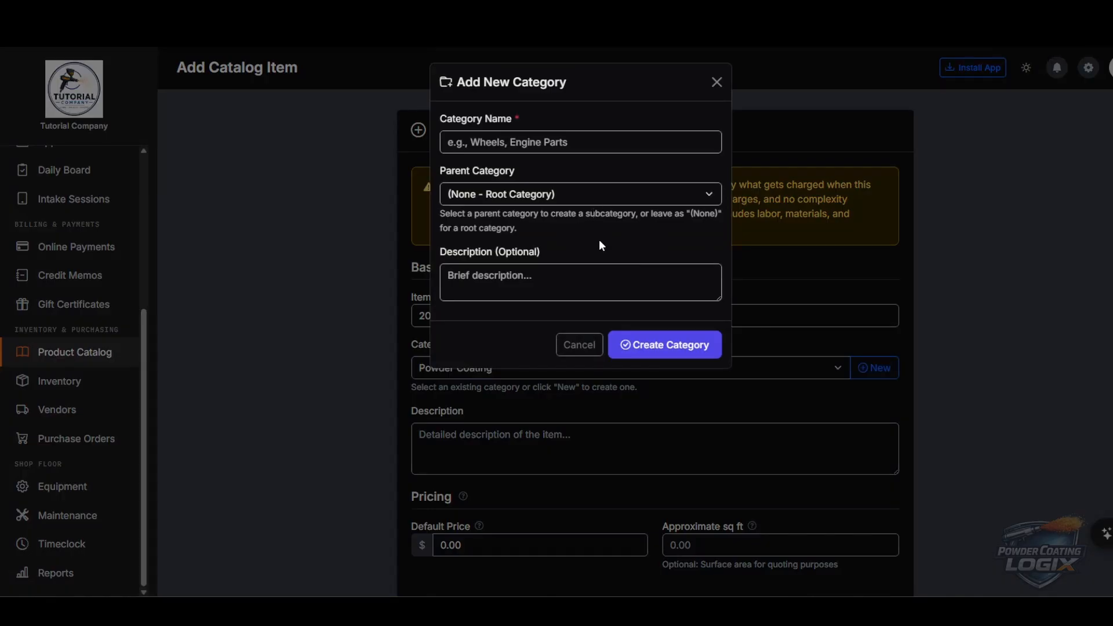
click(571, 143)
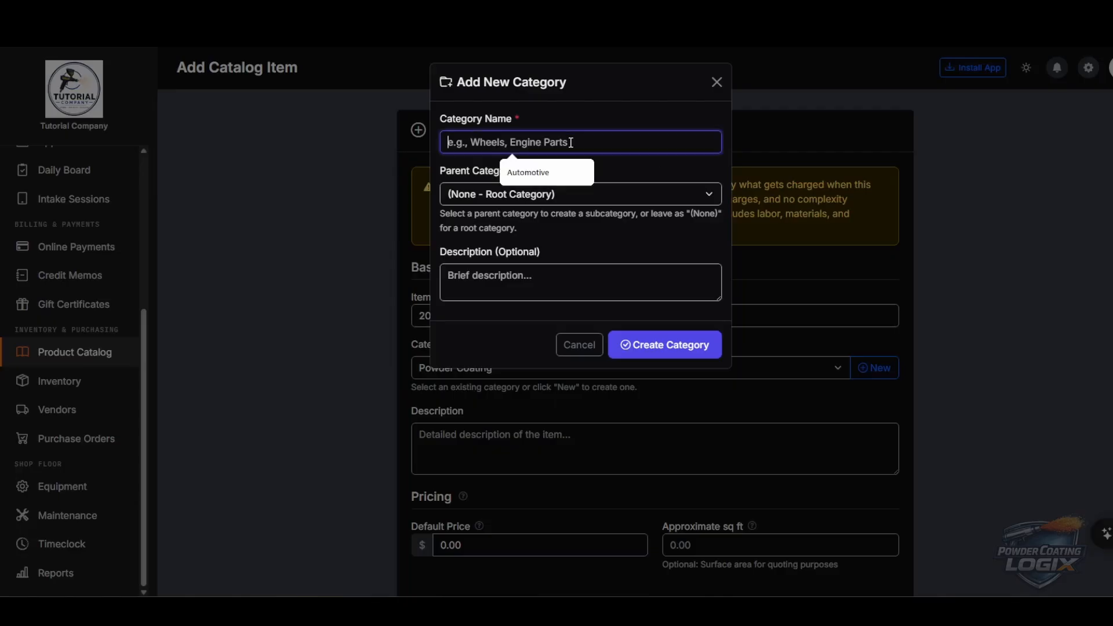
text(Wheels)
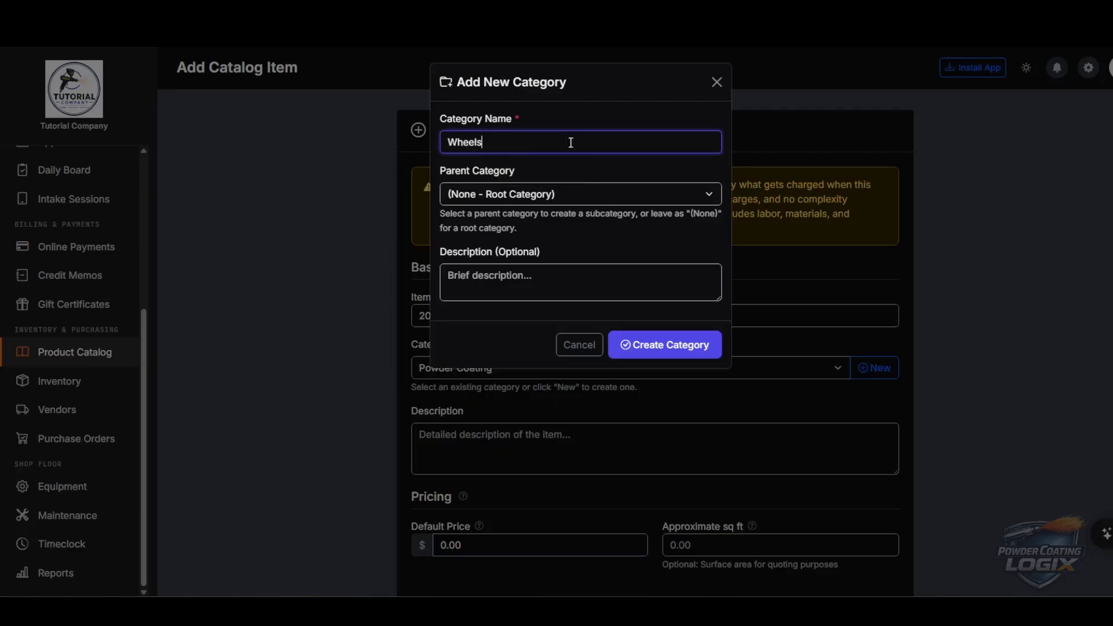
click(538, 193)
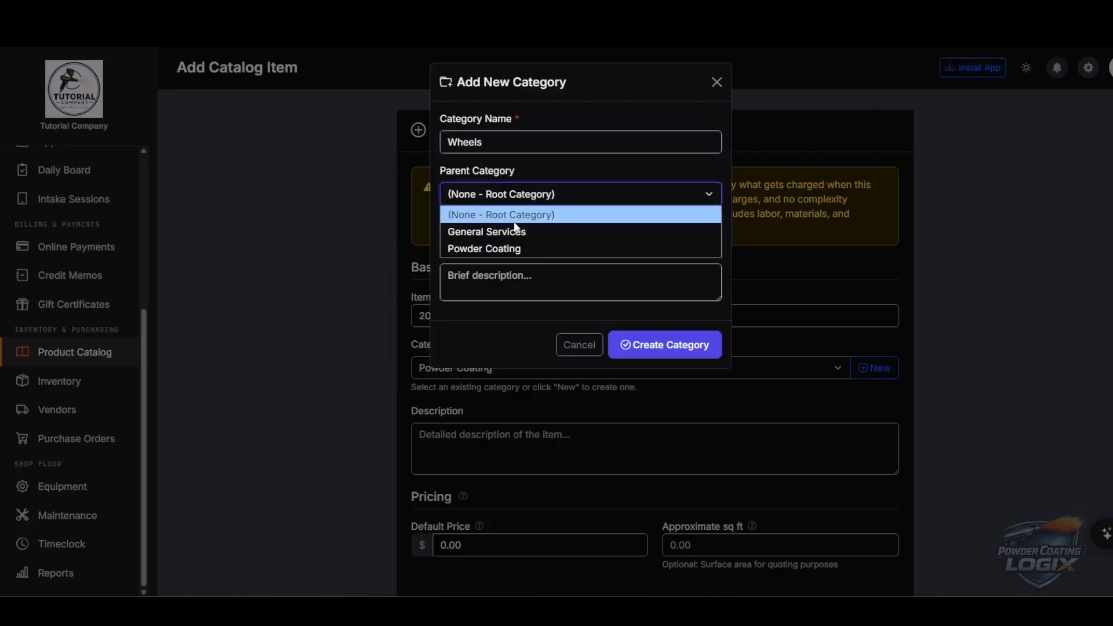
click(491, 253)
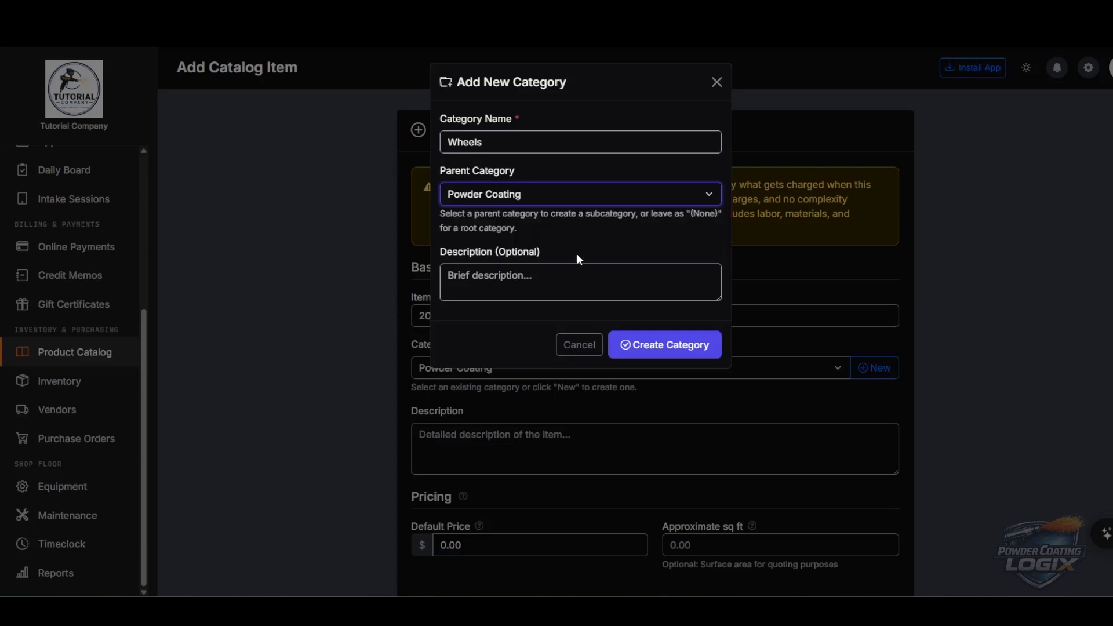
click(673, 347)
click(554, 371)
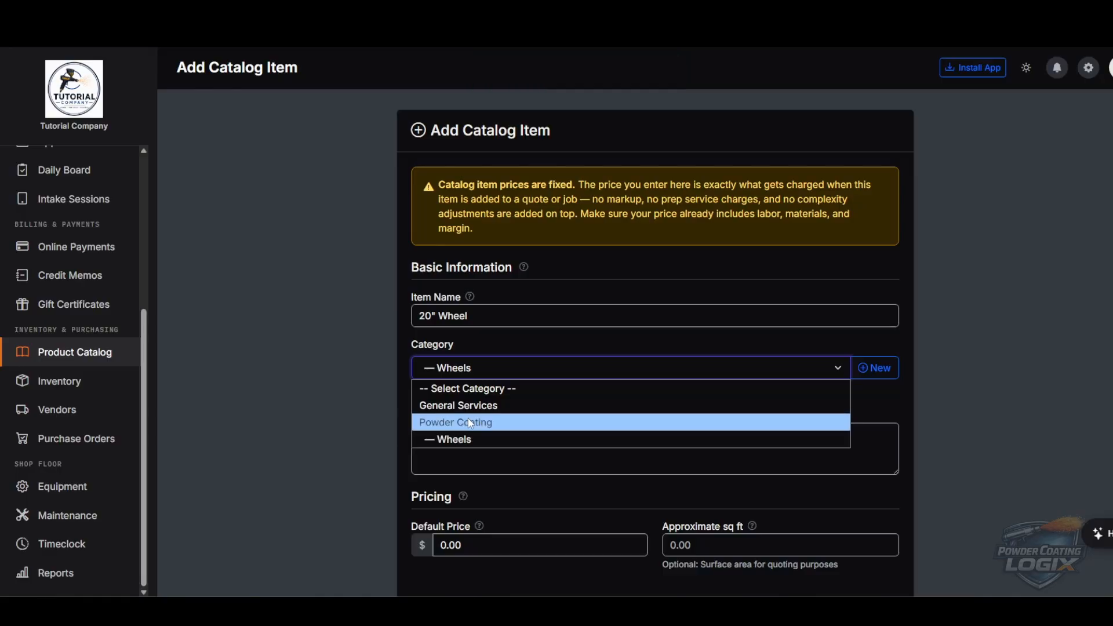
- Keep Wheels as the category, enter description 20" Wheel, and set default price 150
click(469, 439)
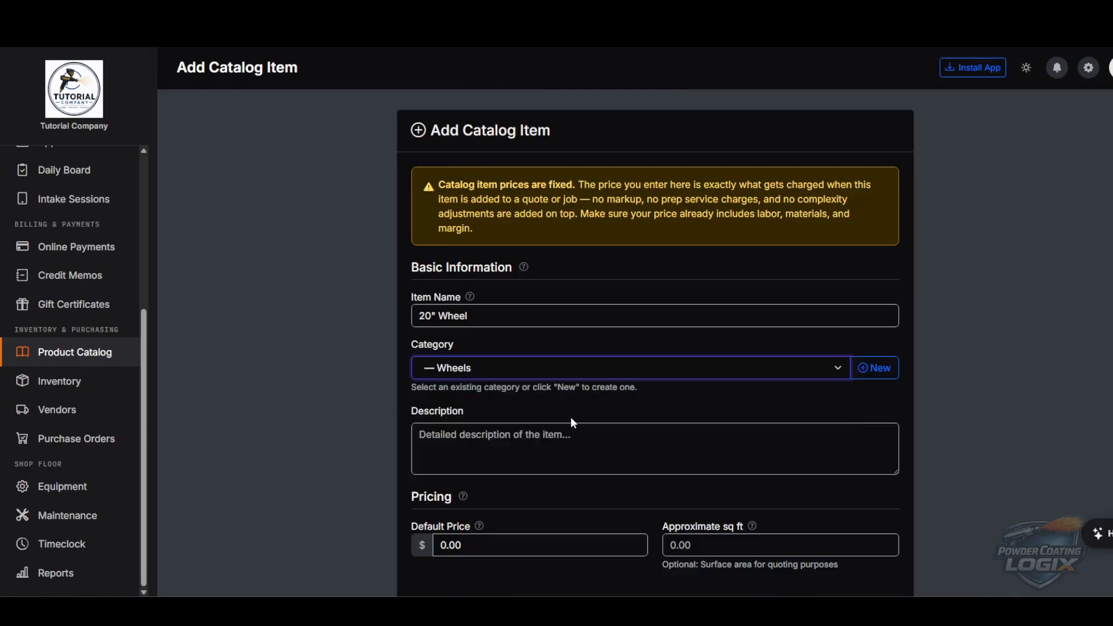
scroll(603, 396, down, 2)
click(534, 314)
text(20" D)
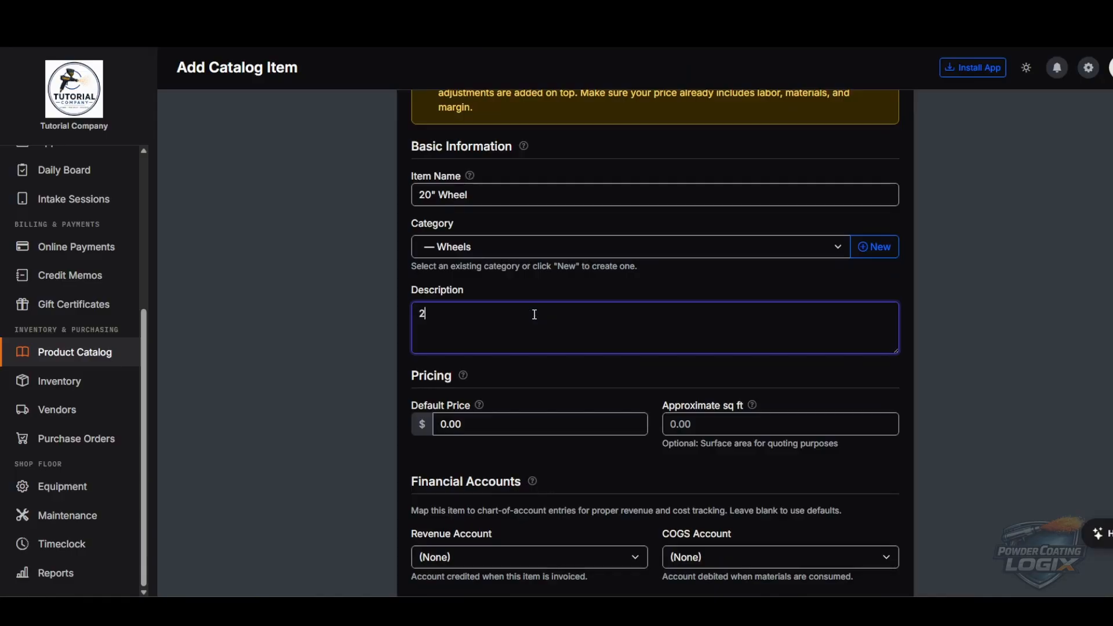
key(BackSpace)
key(BackSpace)
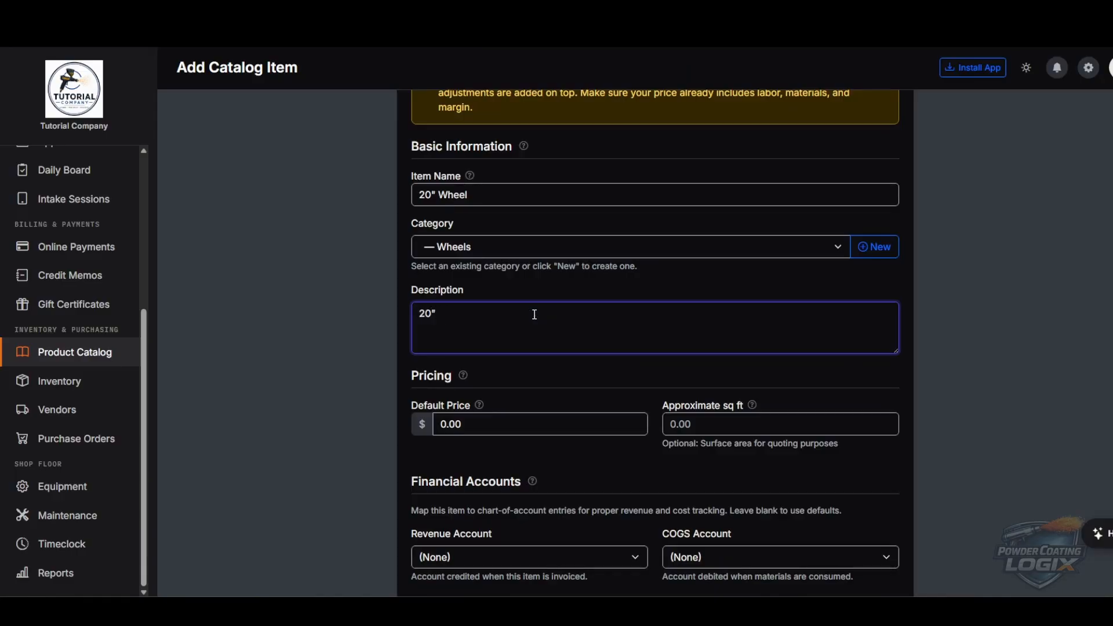
text(Wheel)
key(BackSpace)
key(BackSpace)
key(BackSpace)
text(eel)
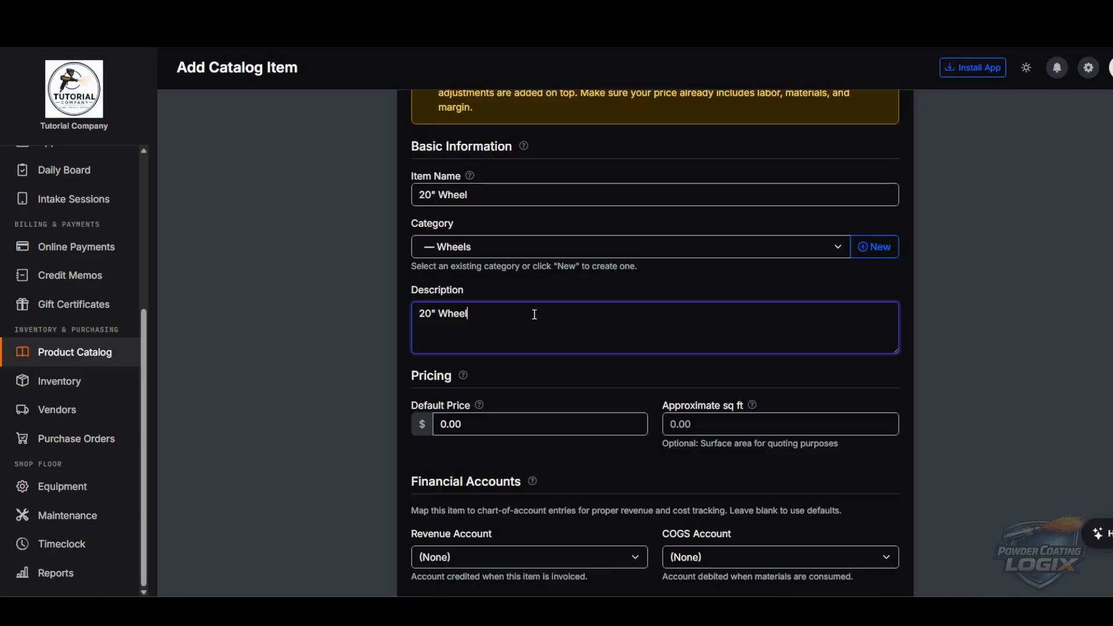
scroll(534, 315, down, 2)
click(530, 305)
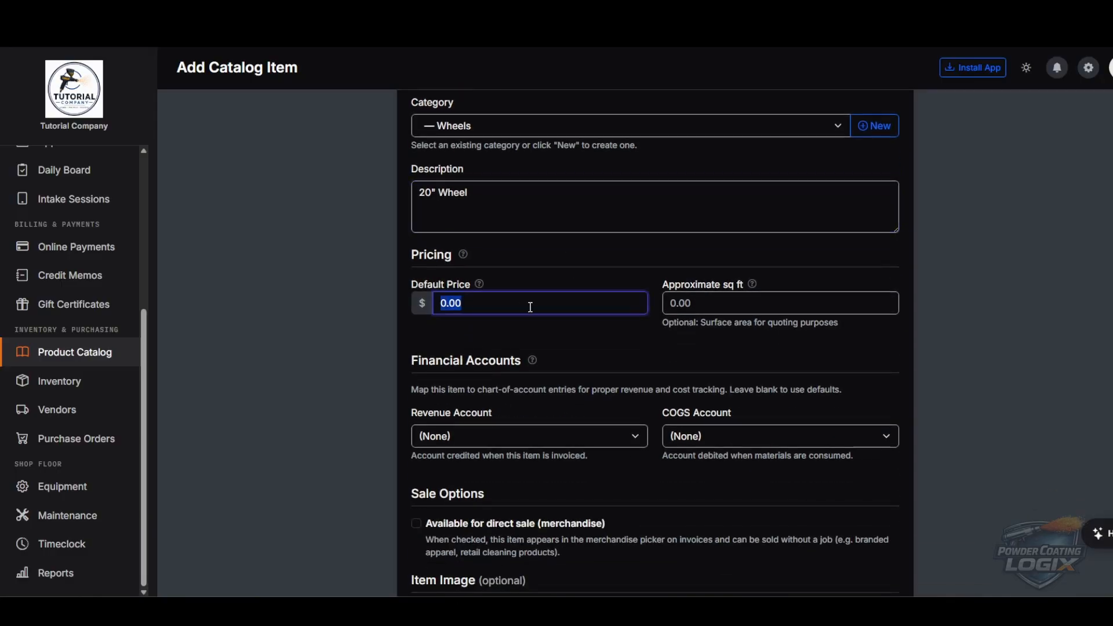
text(150)
- Set revenue account 4000 – Powder Coating Revenue and COGS account 5000 – Cost of Goods Sold
scroll(571, 311, down, 2)
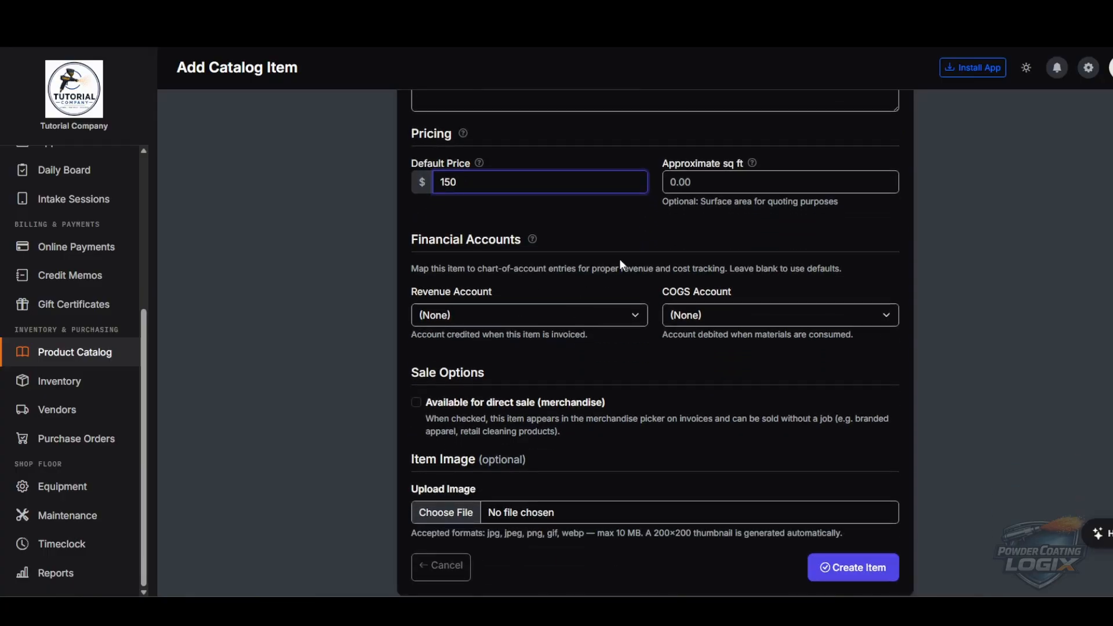
click(471, 307)
click(536, 356)
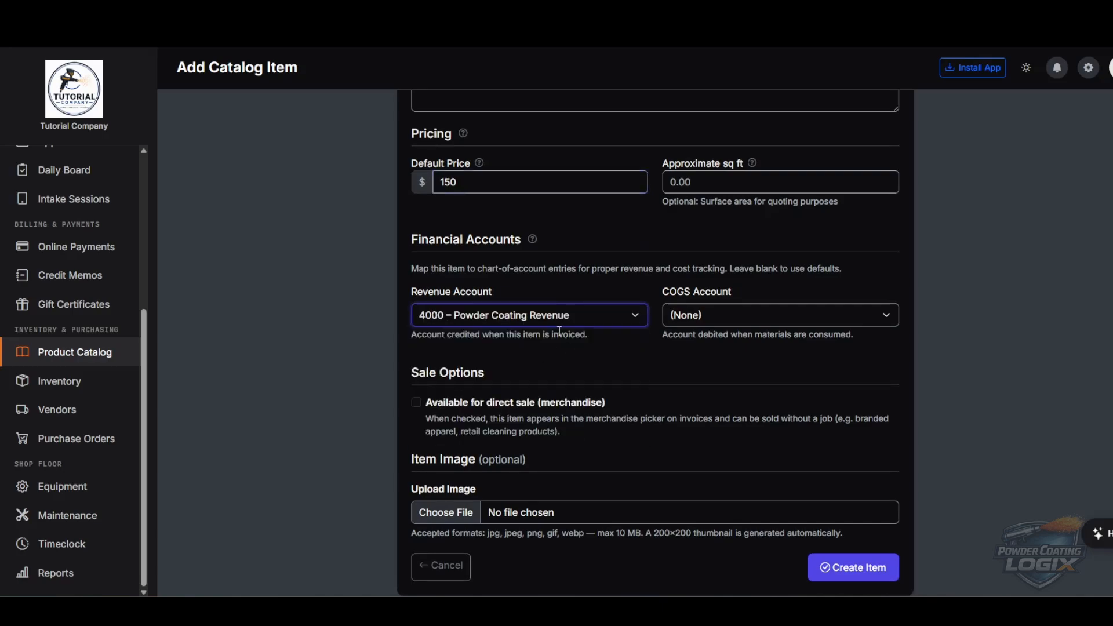
click(739, 317)
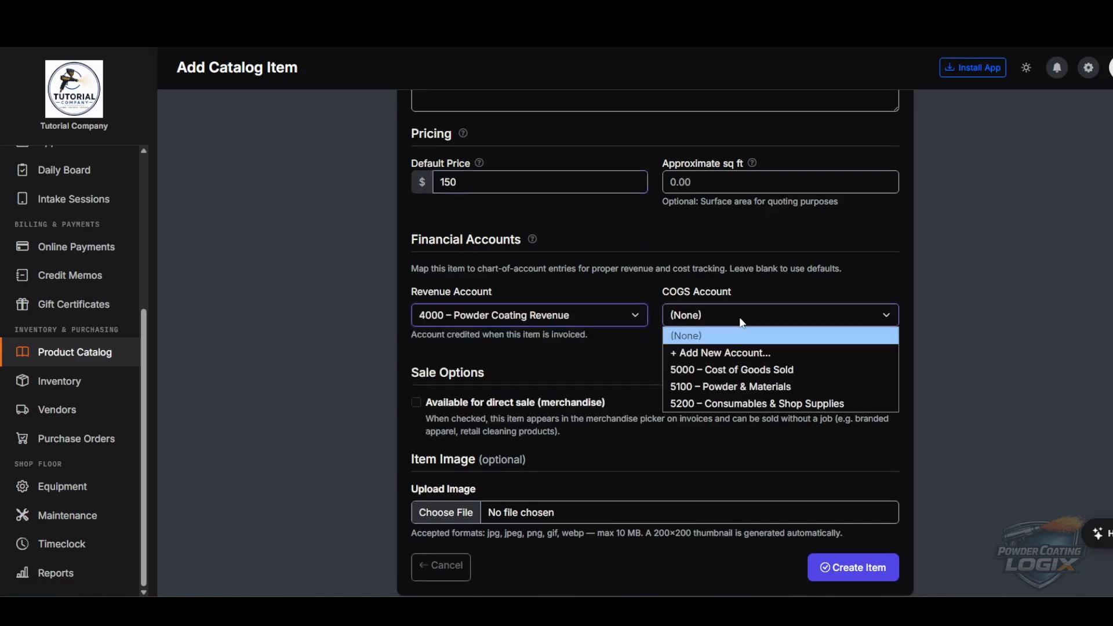
click(780, 377)
scroll(603, 355, down, 1)
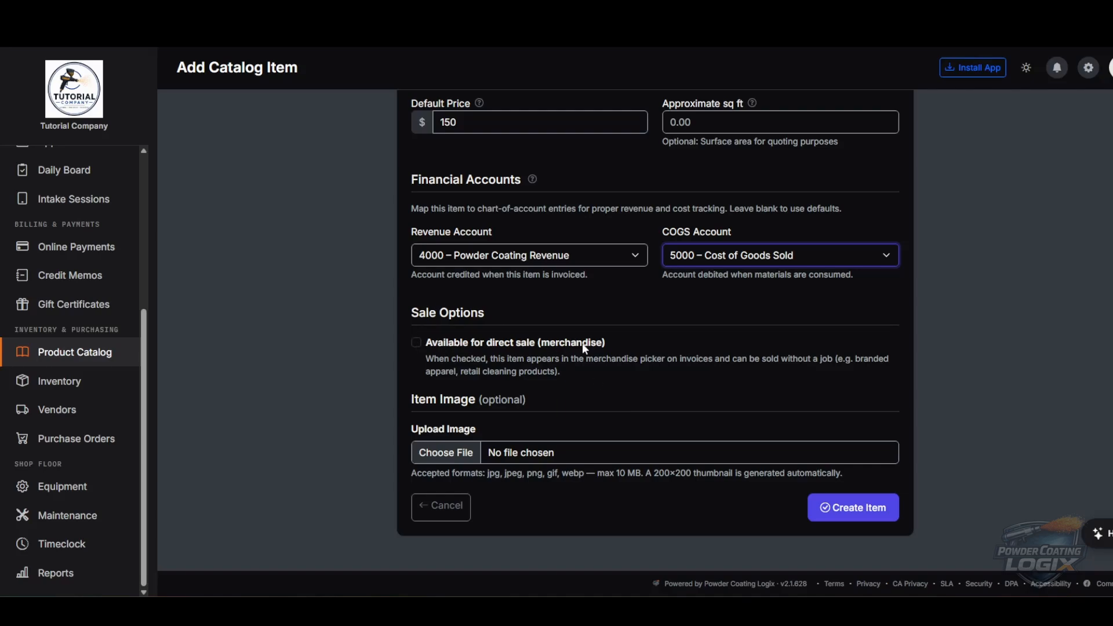
click(625, 388)
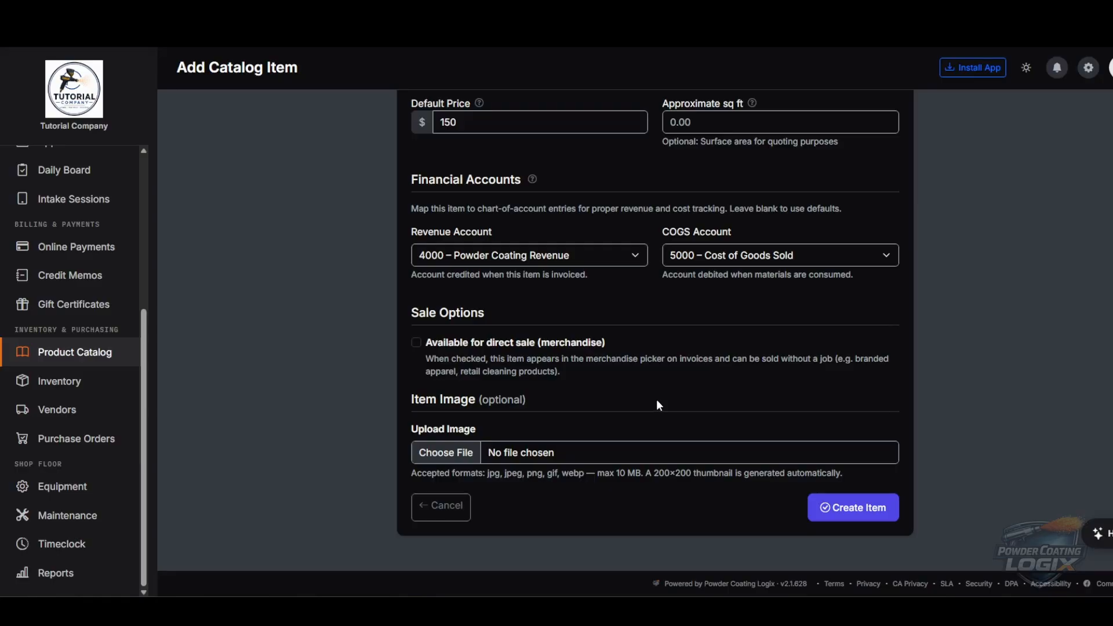
- Attach Wheel20.png as the image and save the 20" Wheel item at $150
click(531, 452)
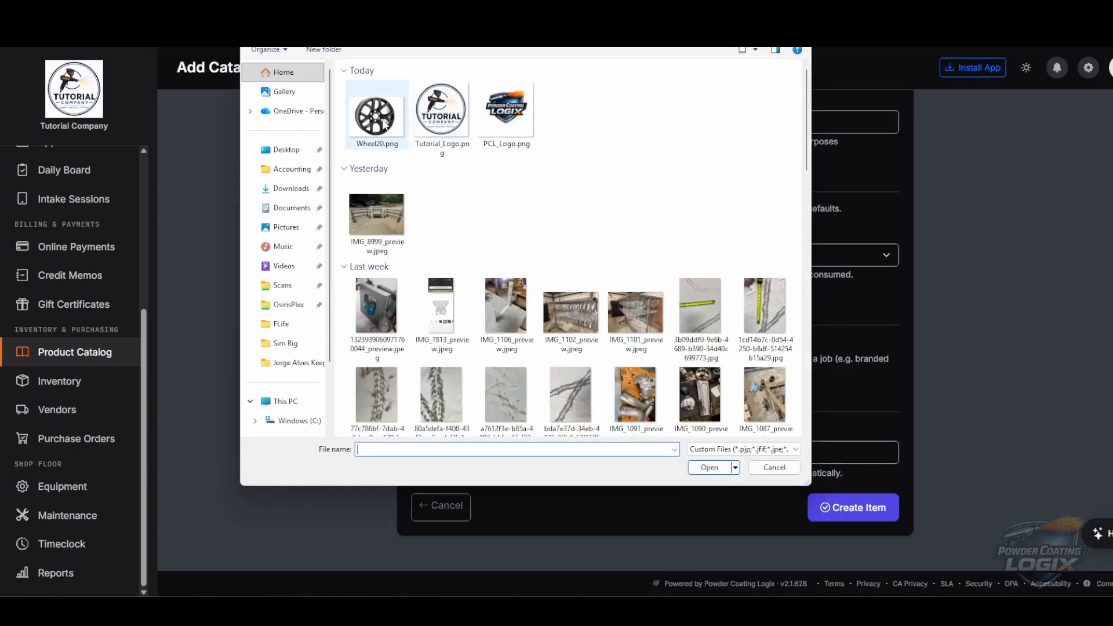
double_click(385, 127)
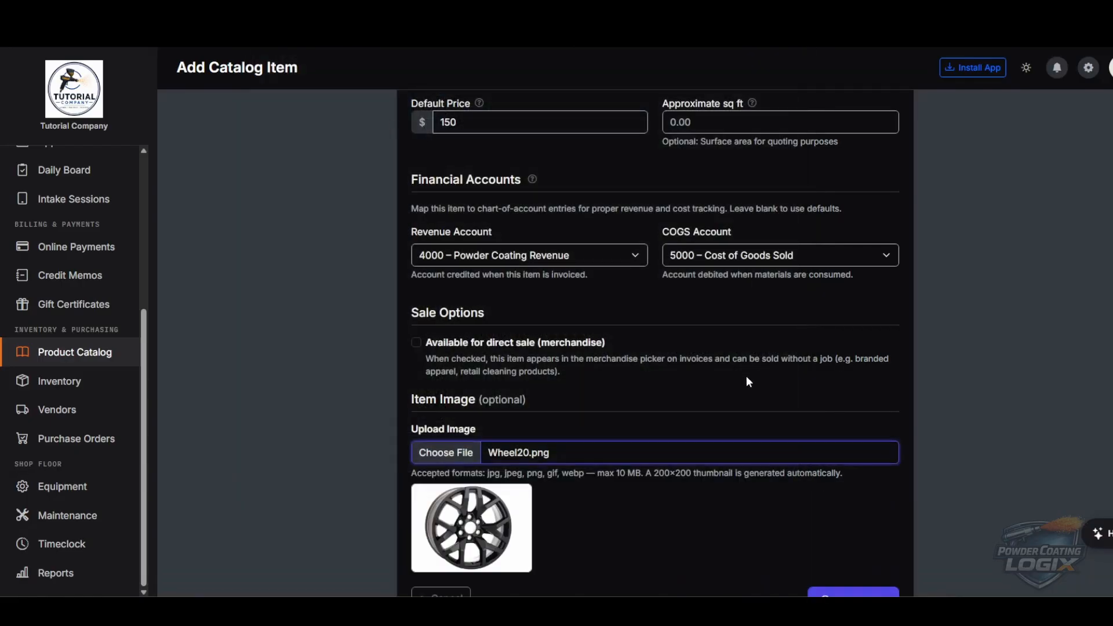
scroll(747, 382, down, 2)
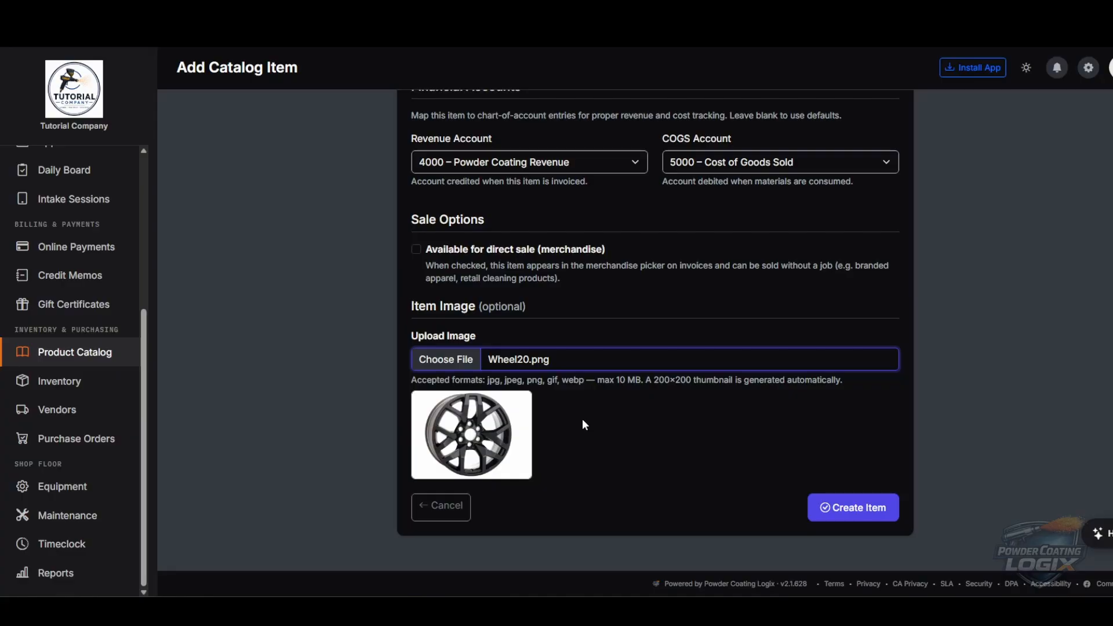
scroll(728, 409, up, 3)
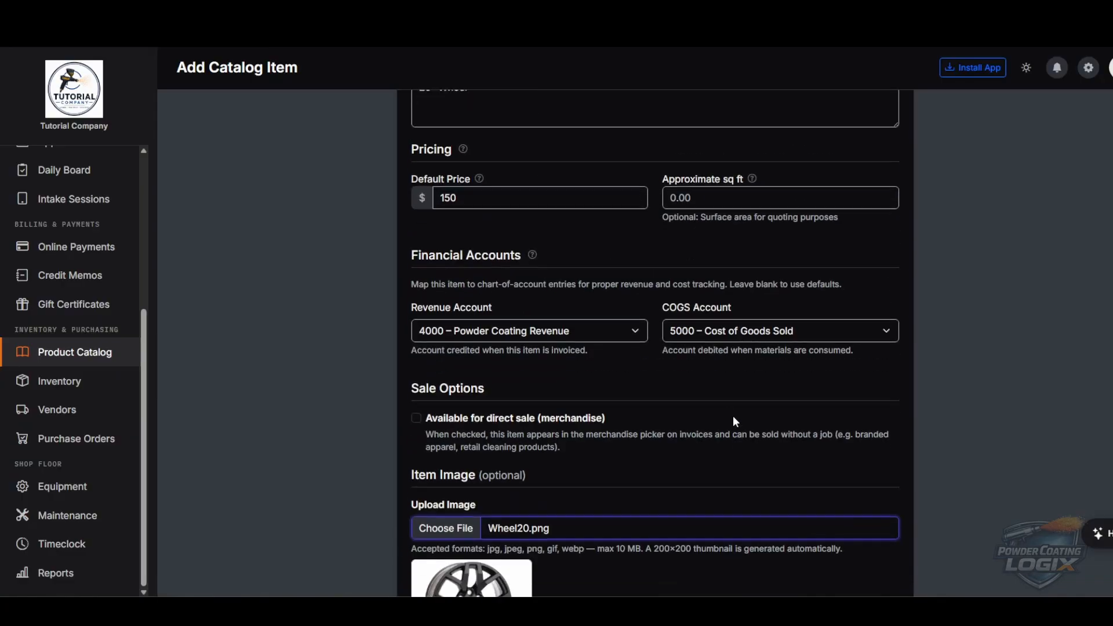
scroll(733, 416, down, 3)
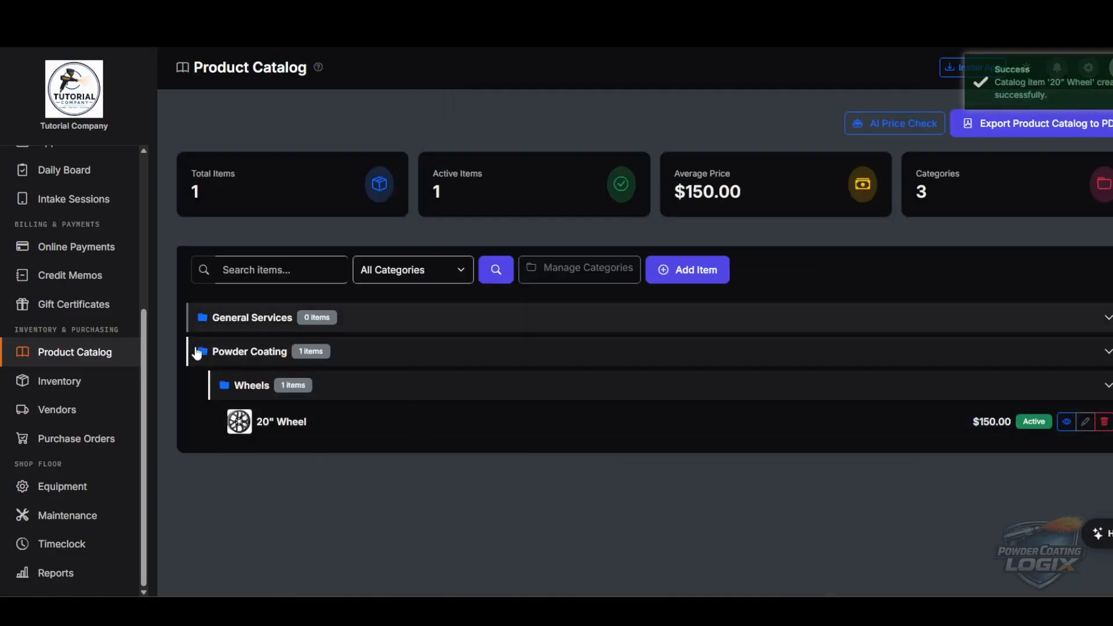
- Filter the catalog to the Wheels category, then switch back to All Categories
click(424, 278)
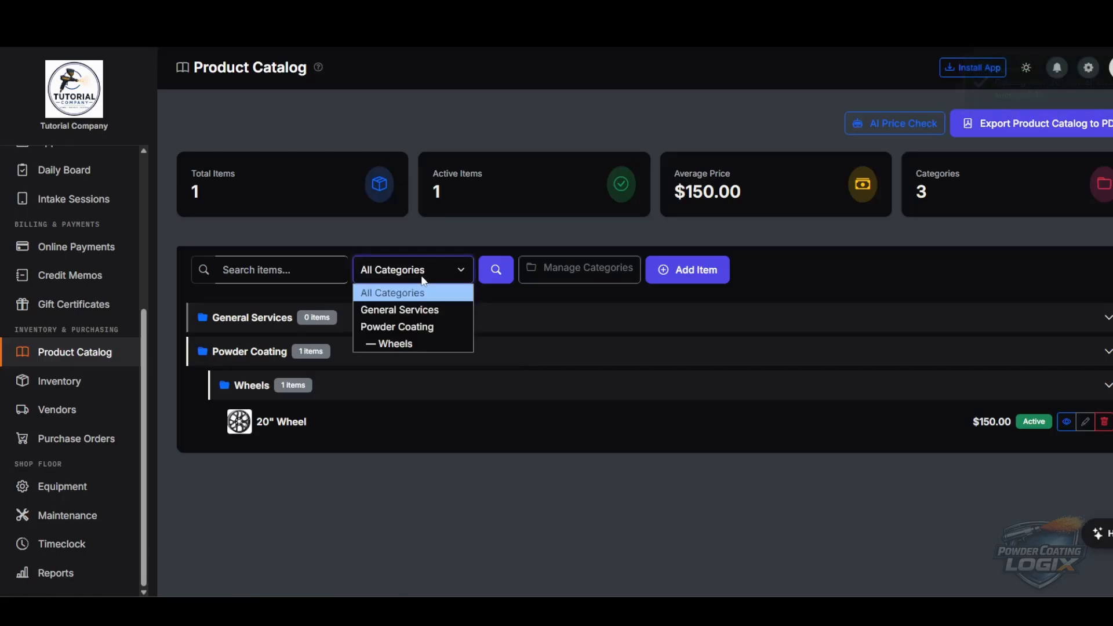
click(400, 344)
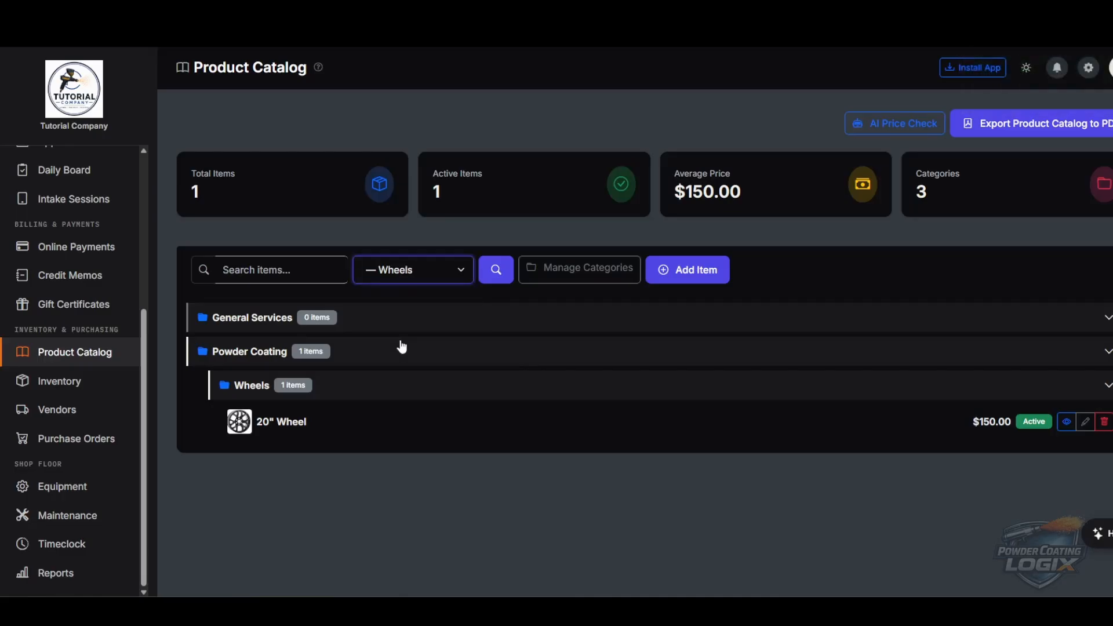
click(502, 275)
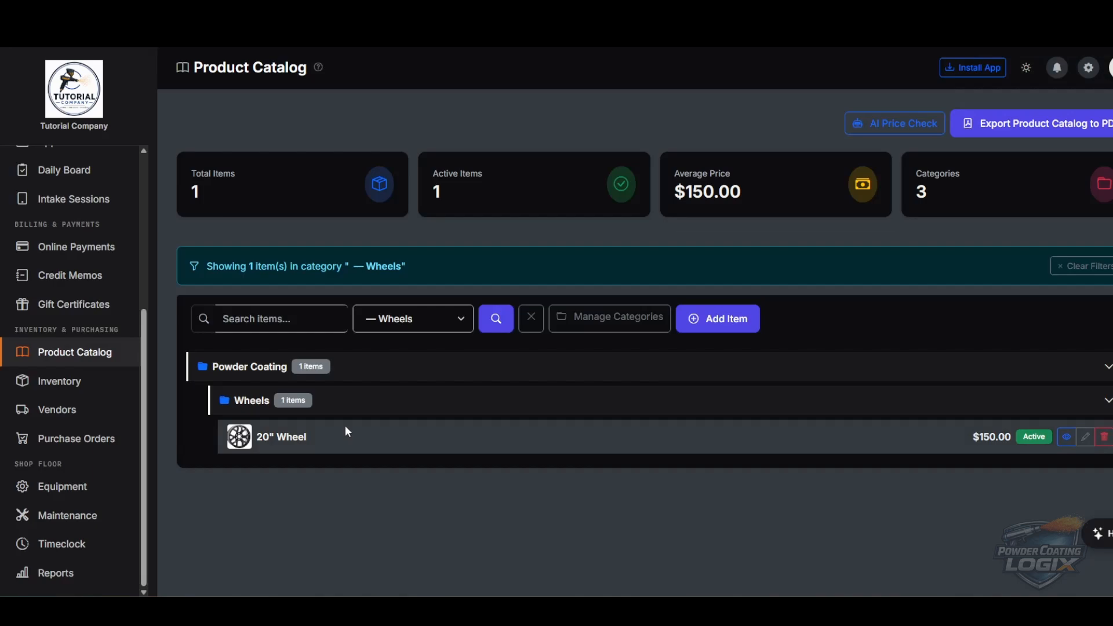
click(413, 328)
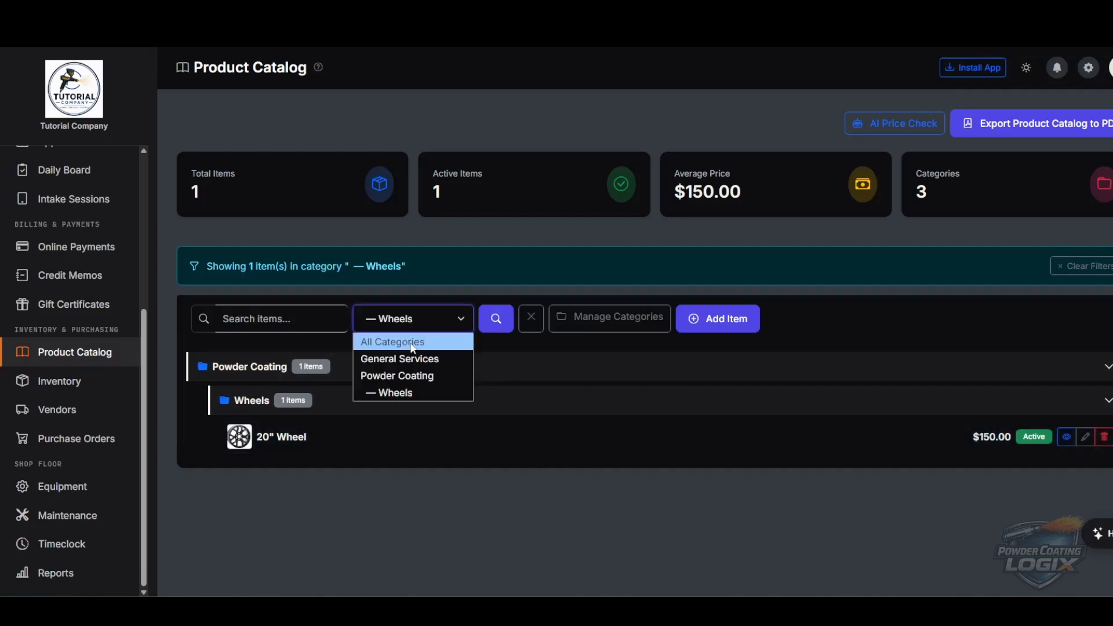
click(412, 343)
click(496, 320)
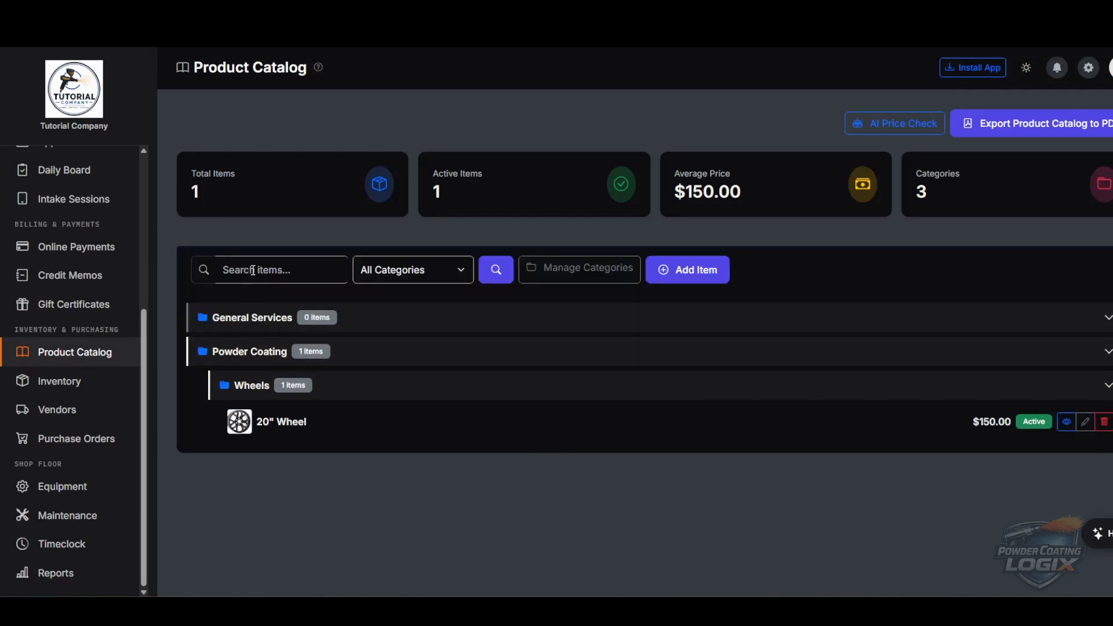
- Search the catalog for '20', then clear the search box
click(253, 271)
text(20)
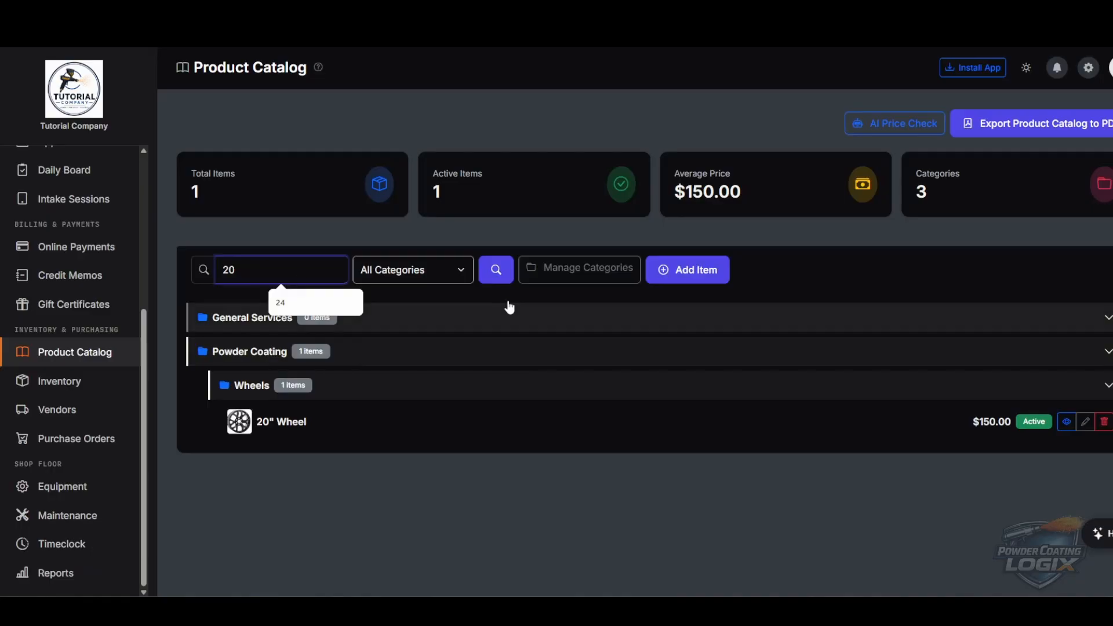
click(494, 263)
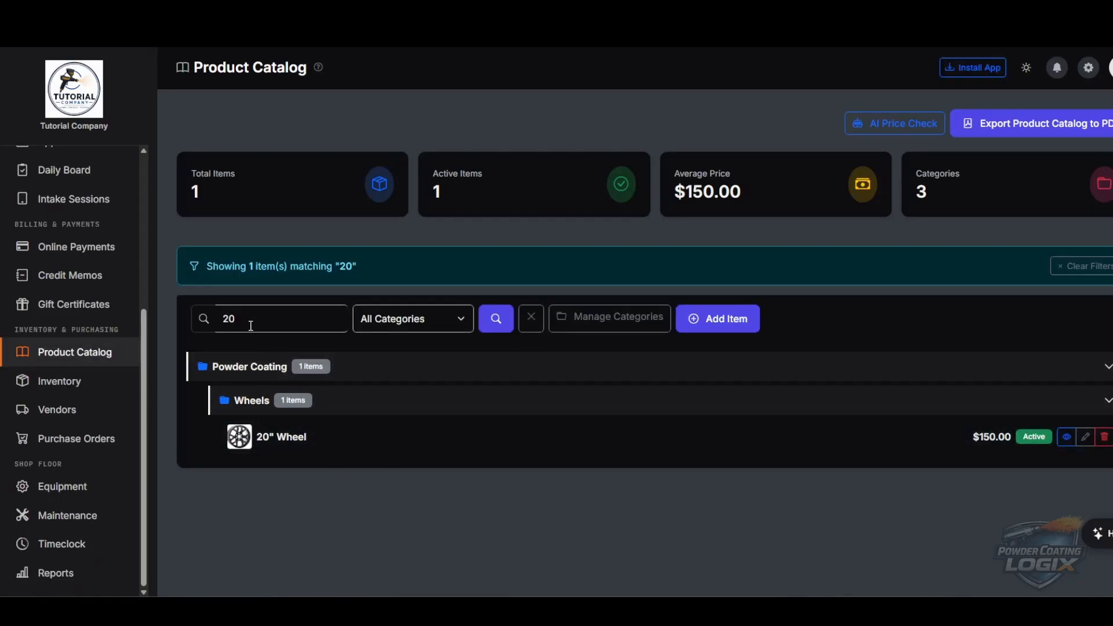
drag(248, 319, 194, 318)
key(BackSpace)
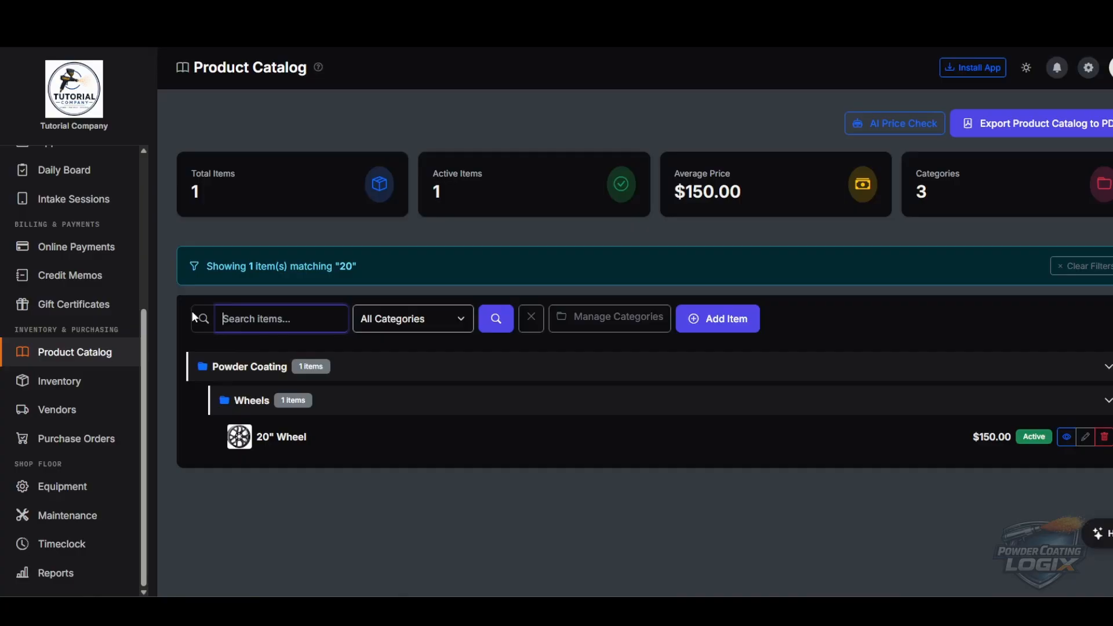
click(552, 489)
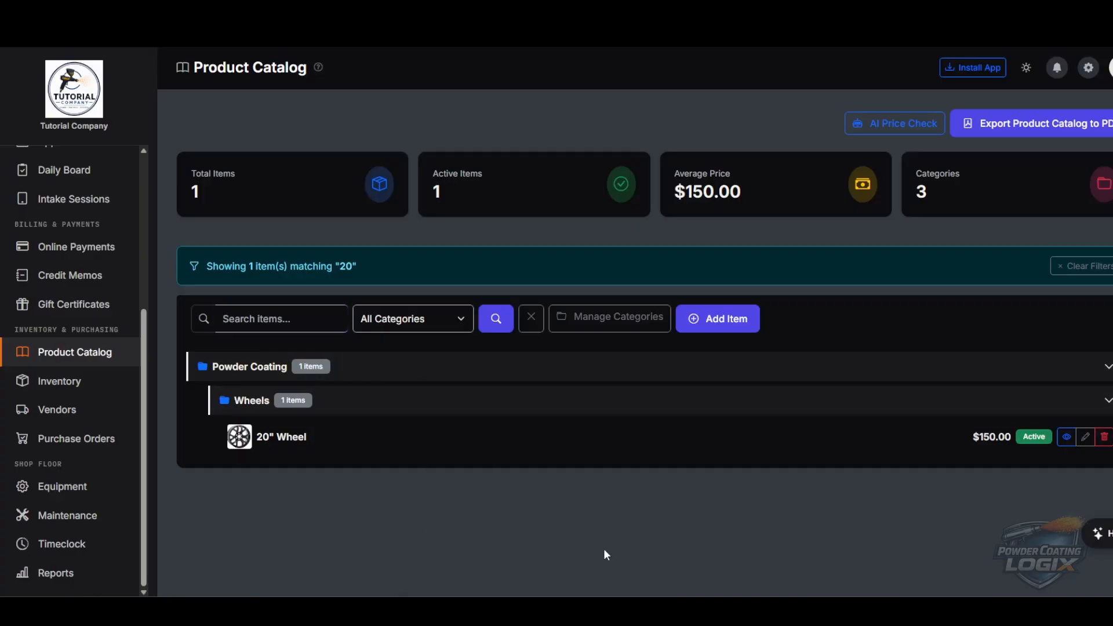
- From Manage Categories, add a root-level category named Cerakote
click(609, 320)
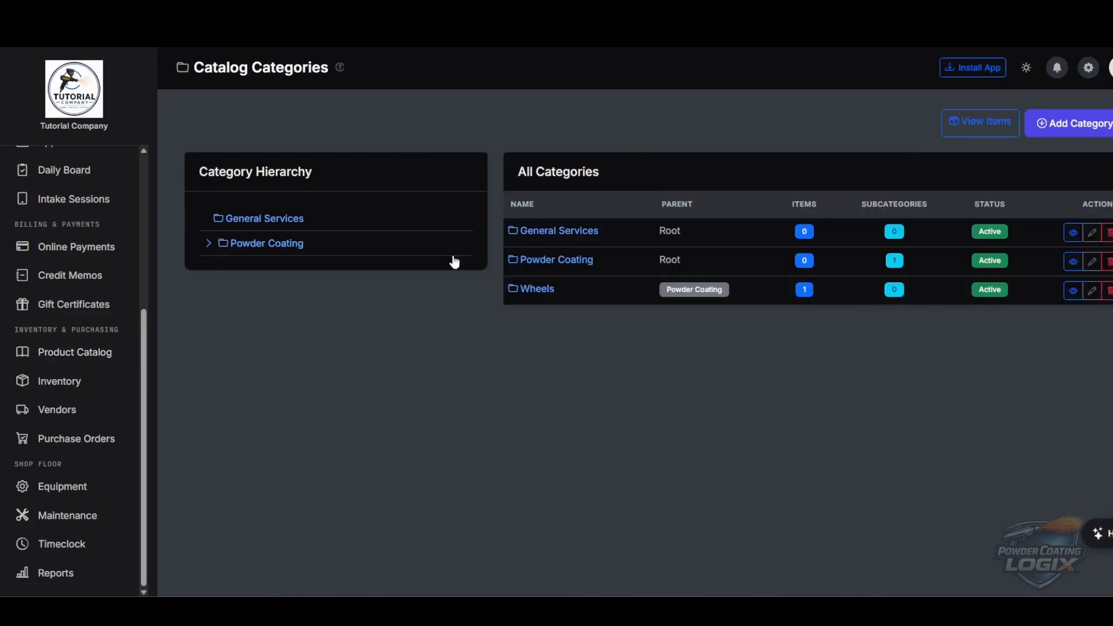
click(210, 244)
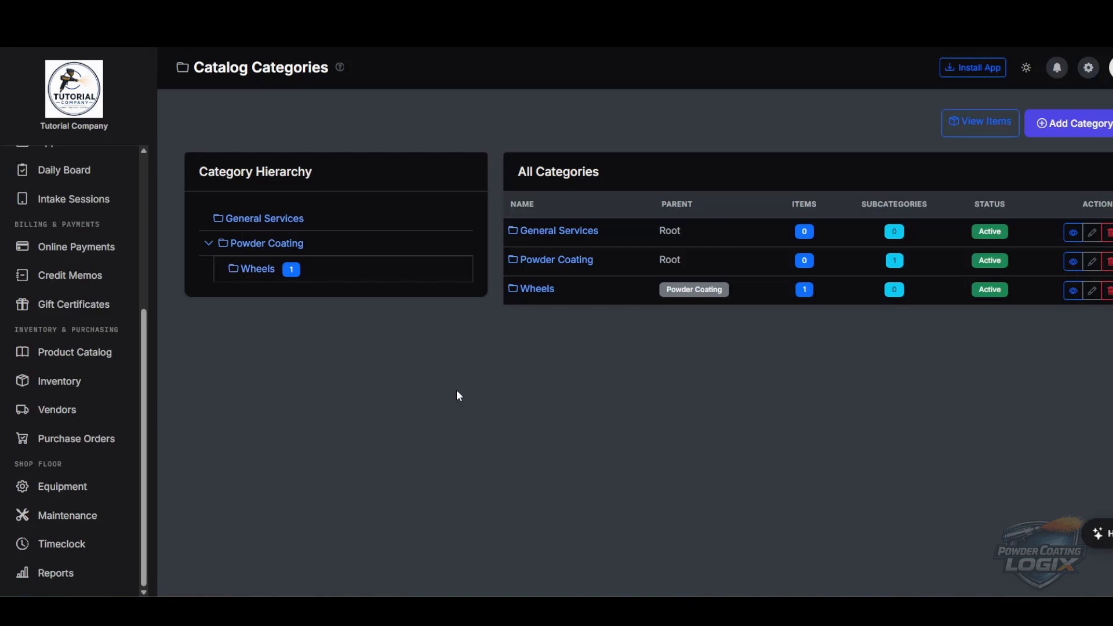
click(1072, 125)
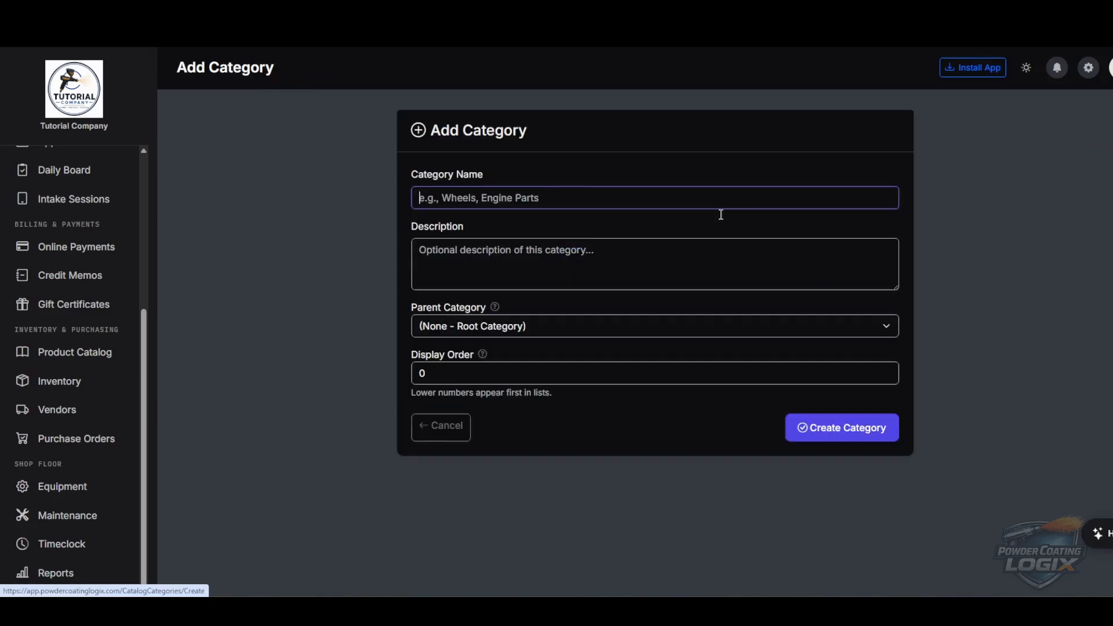
click(494, 199)
text(Cera)
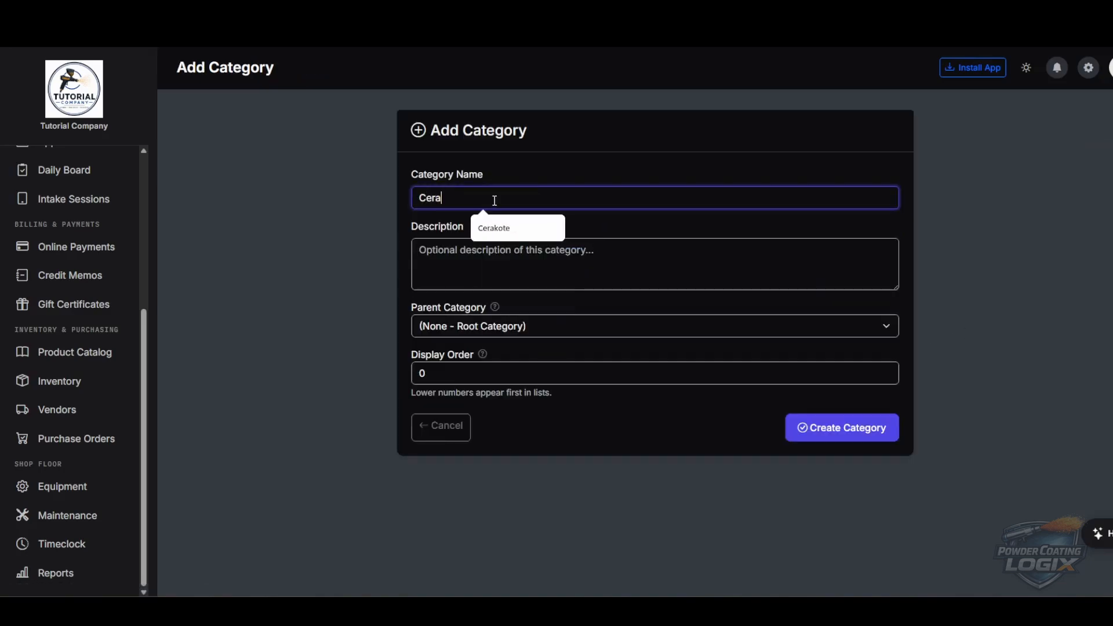
text(kote)
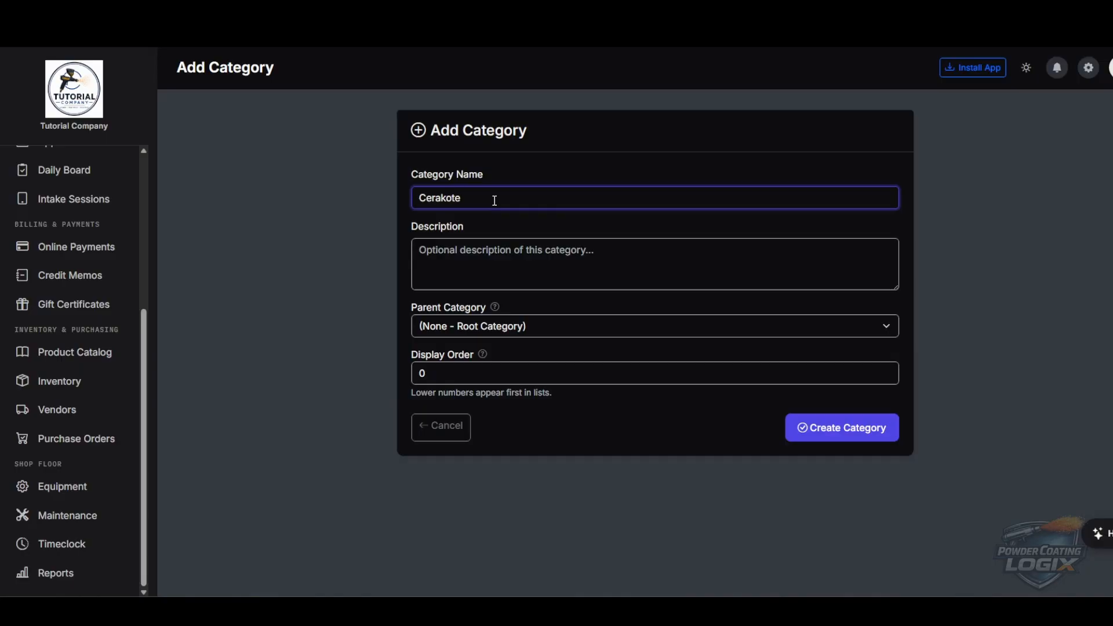
click(544, 269)
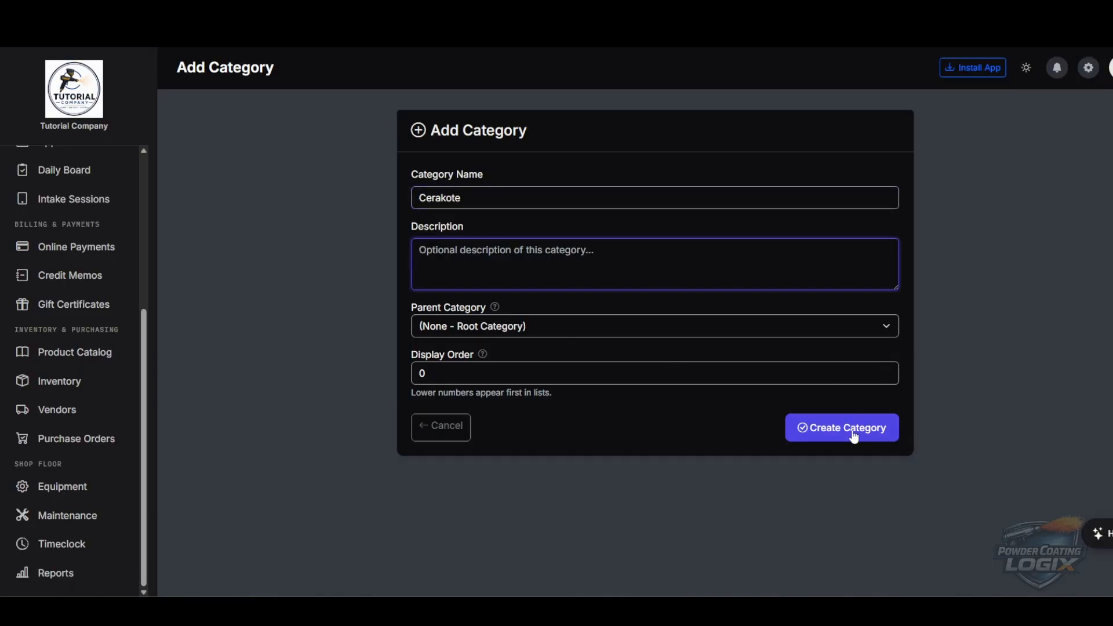
click(829, 435)
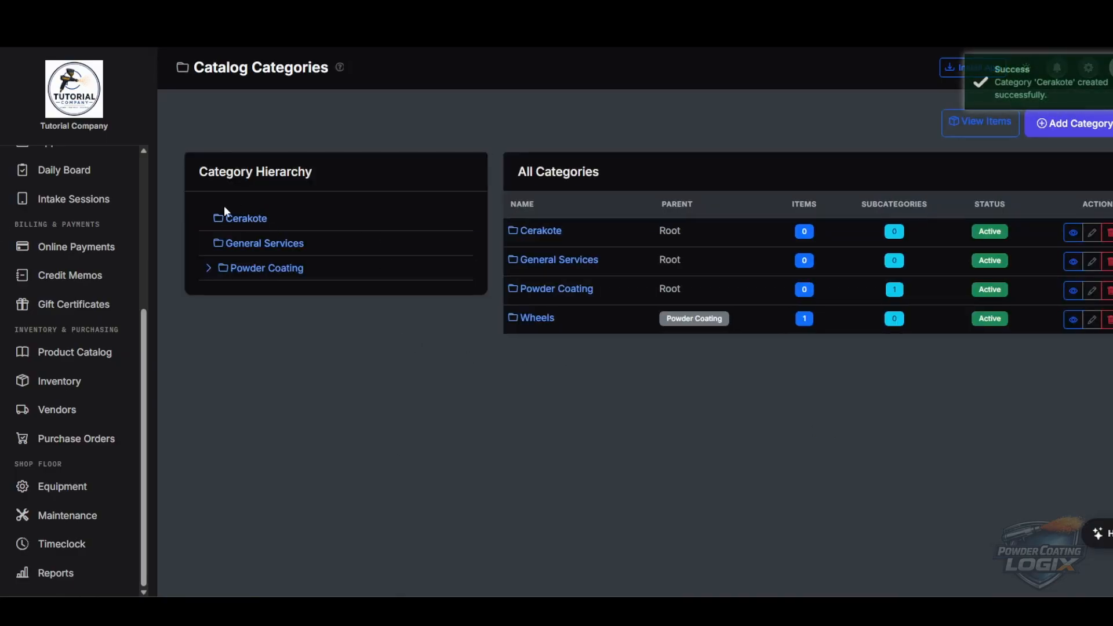
- Create a Headers category with Cerakote as its parent
click(1061, 129)
click(508, 200)
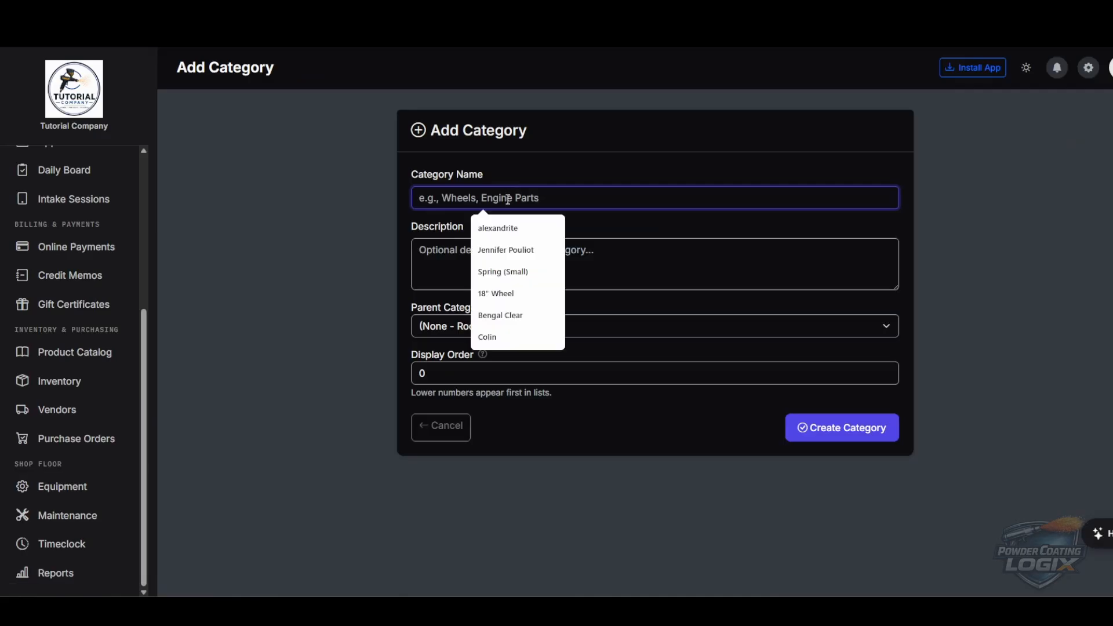
text(Headers)
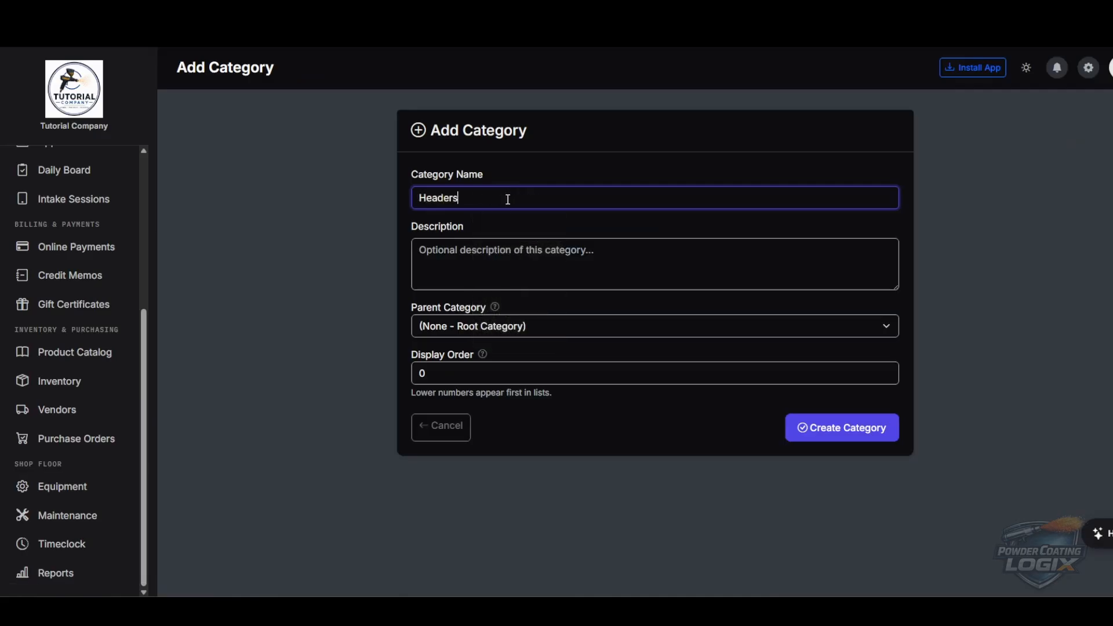
click(500, 327)
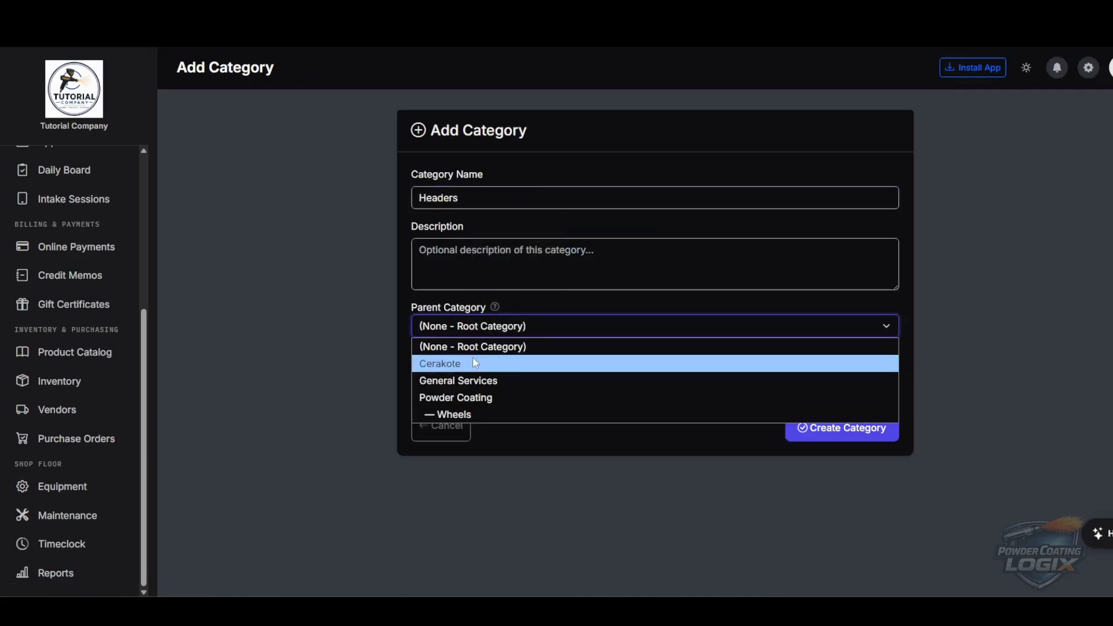
click(447, 369)
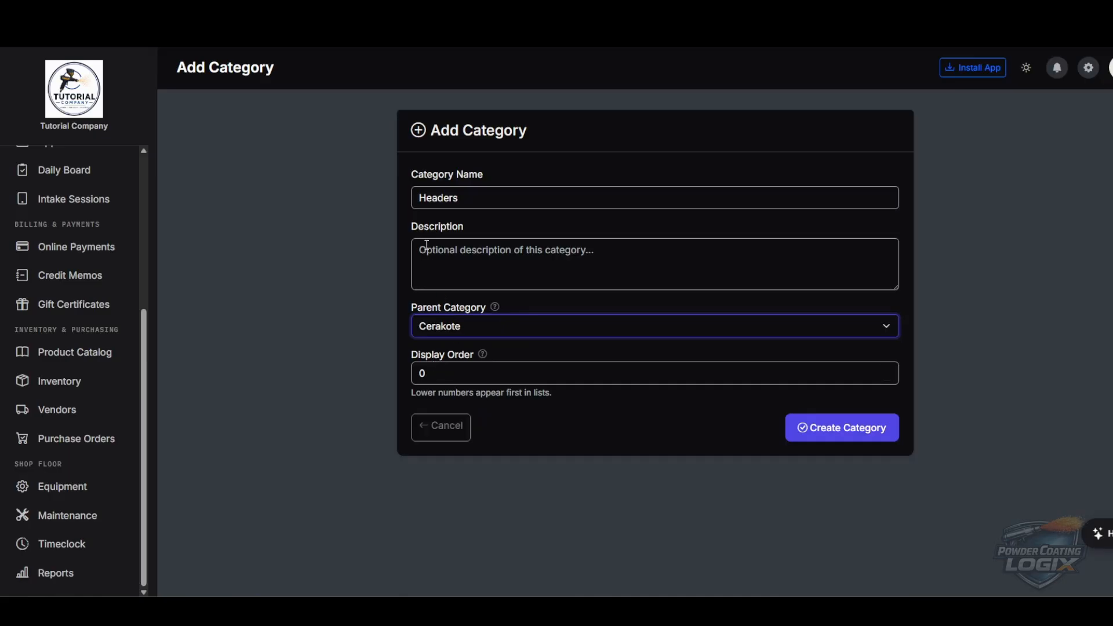
double_click(488, 205)
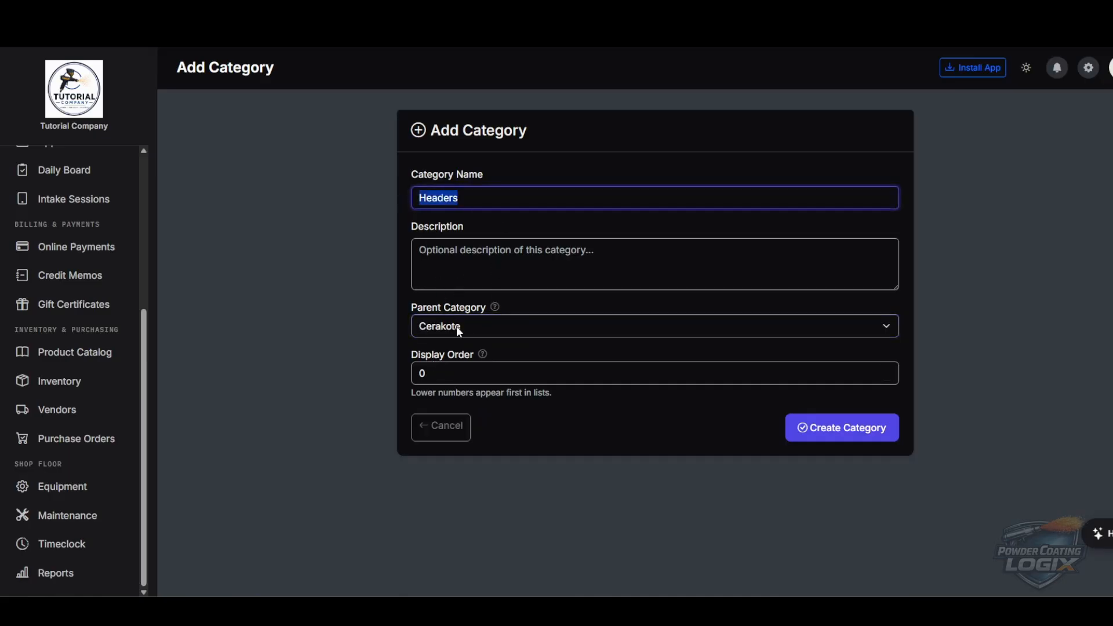
click(829, 435)
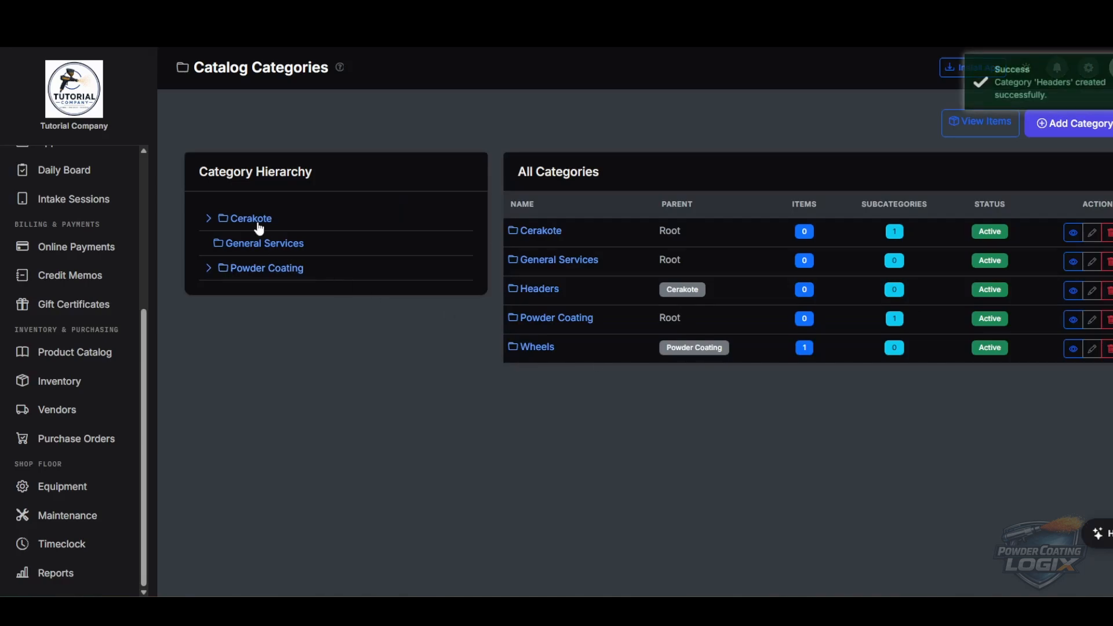
click(208, 218)
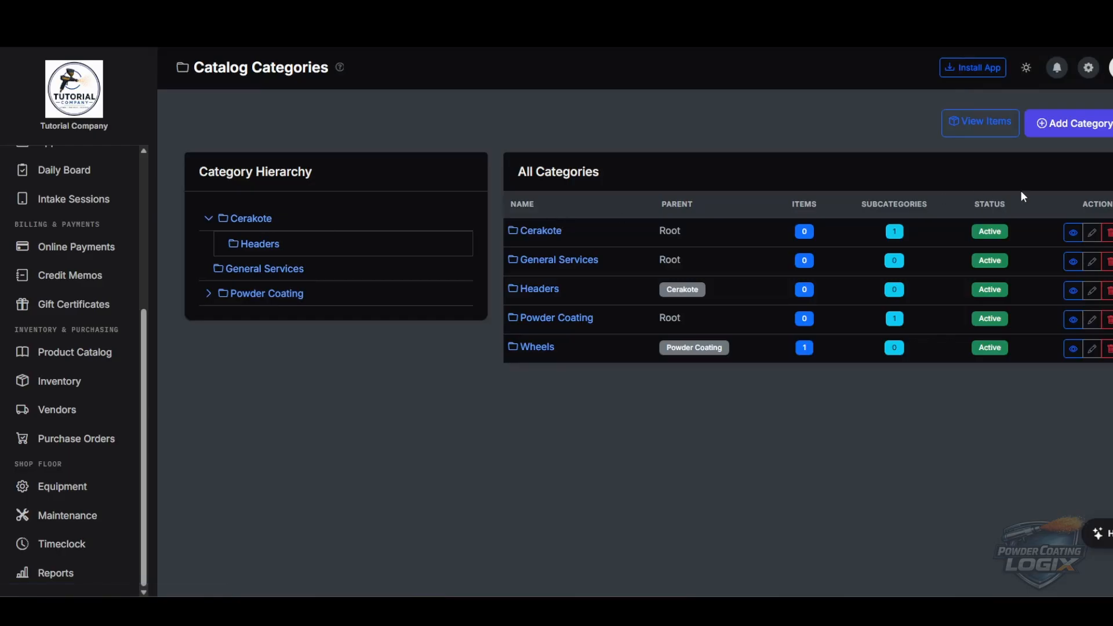
- Create a Manifolds category under Cerakote and expand Cerakote to show both subcategories
click(1072, 124)
click(542, 197)
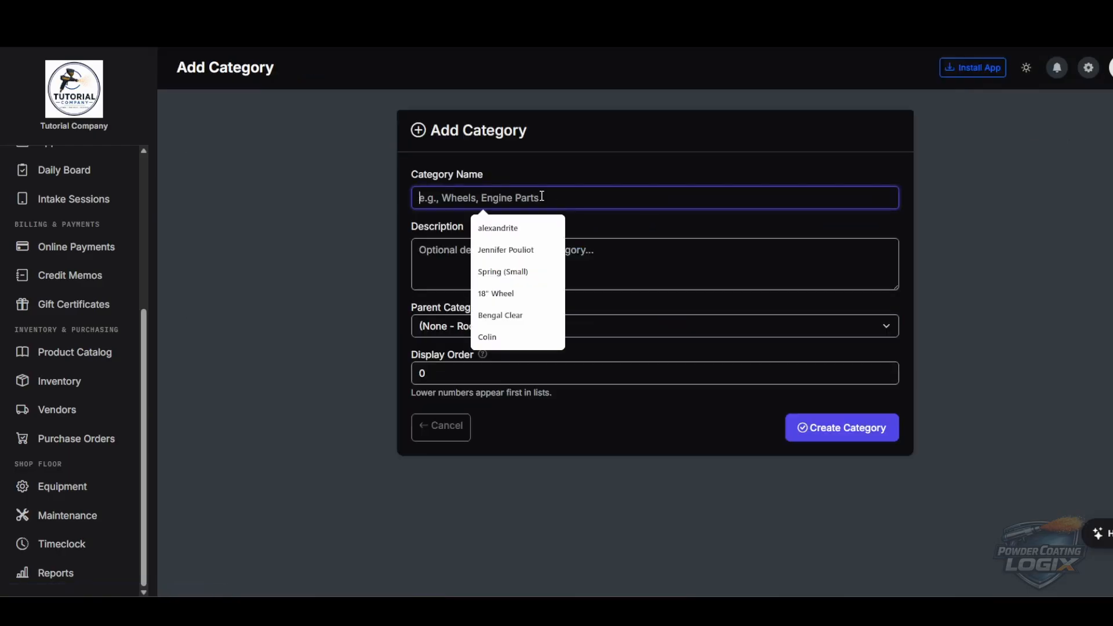
text(s)
key(BackSpace)
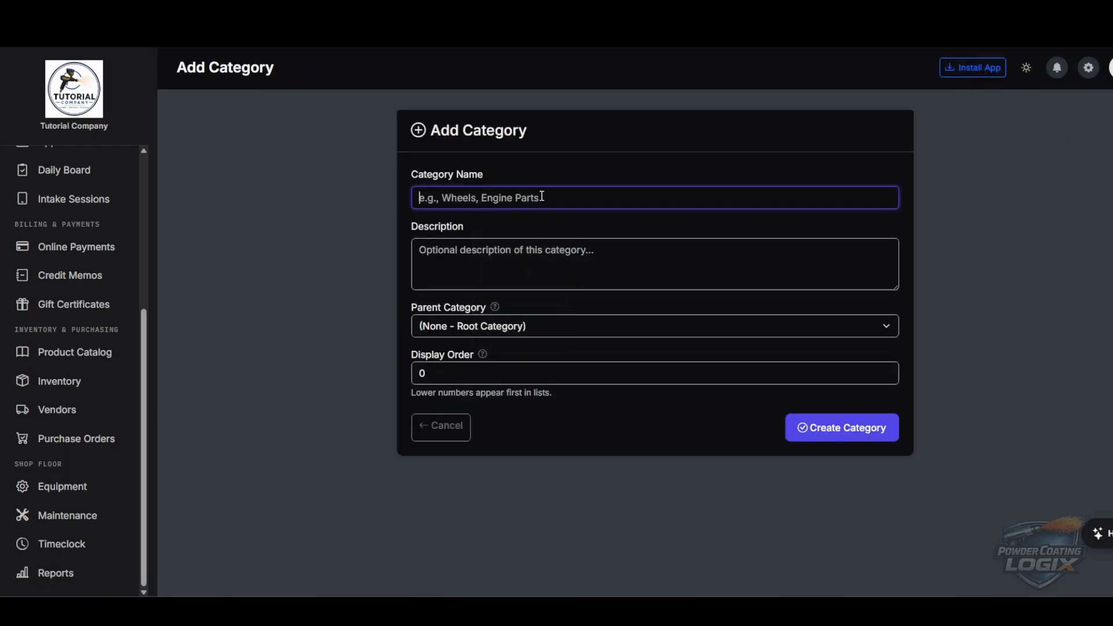
text(Turbo ()
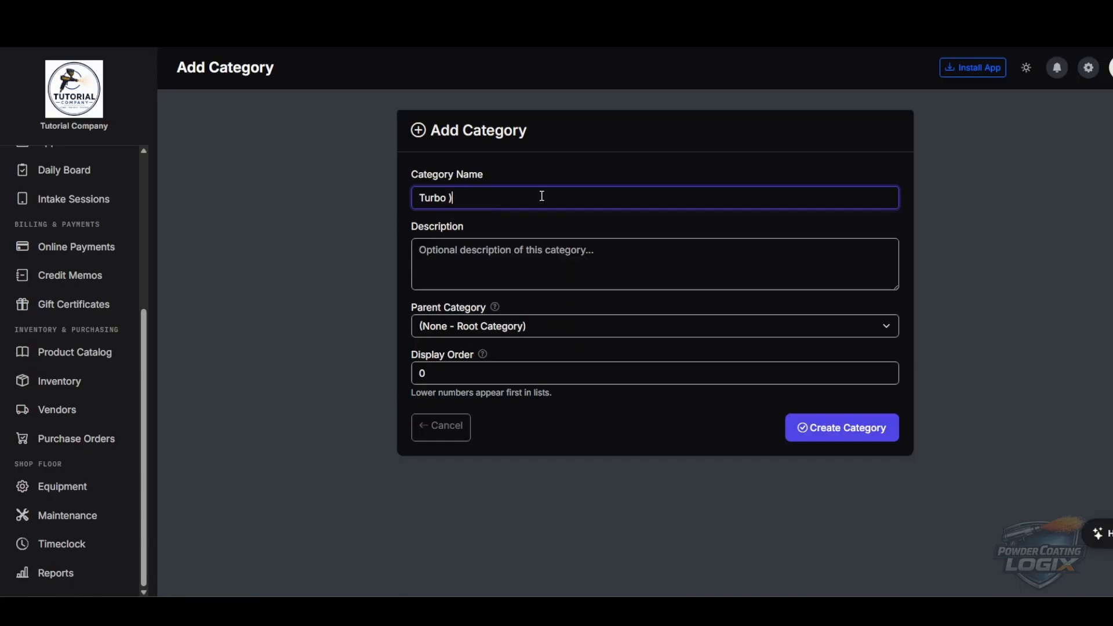
key(BackSpace)
text((Hot D)
key(BackSpace)
text(SIOde)
key(BackSpace)
key(BackSpace)
key(BackSpace)
key(BackSpace)
key(BackSpace)
key(BackSpace)
key(BackSpace)
key(BackSpace)
key(BackSpace)
key(BackSpace)
key(BackSpace)
key(BackSpace)
key(BackSpace)
key(BackSpace)
key(BackSpace)
key(BackSpace)
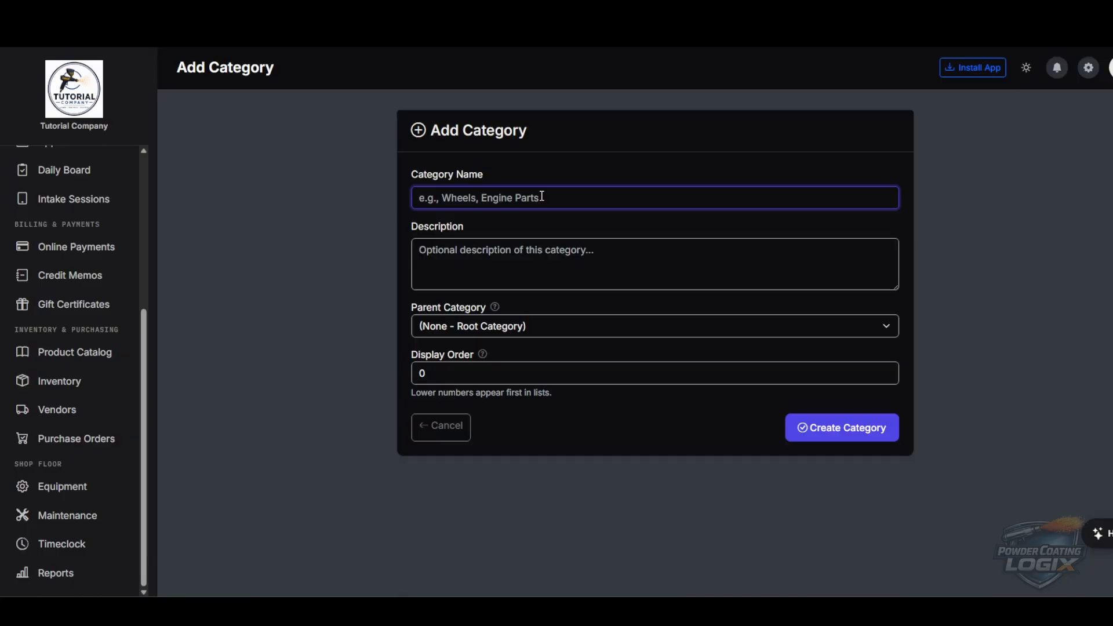
text(Manifolds)
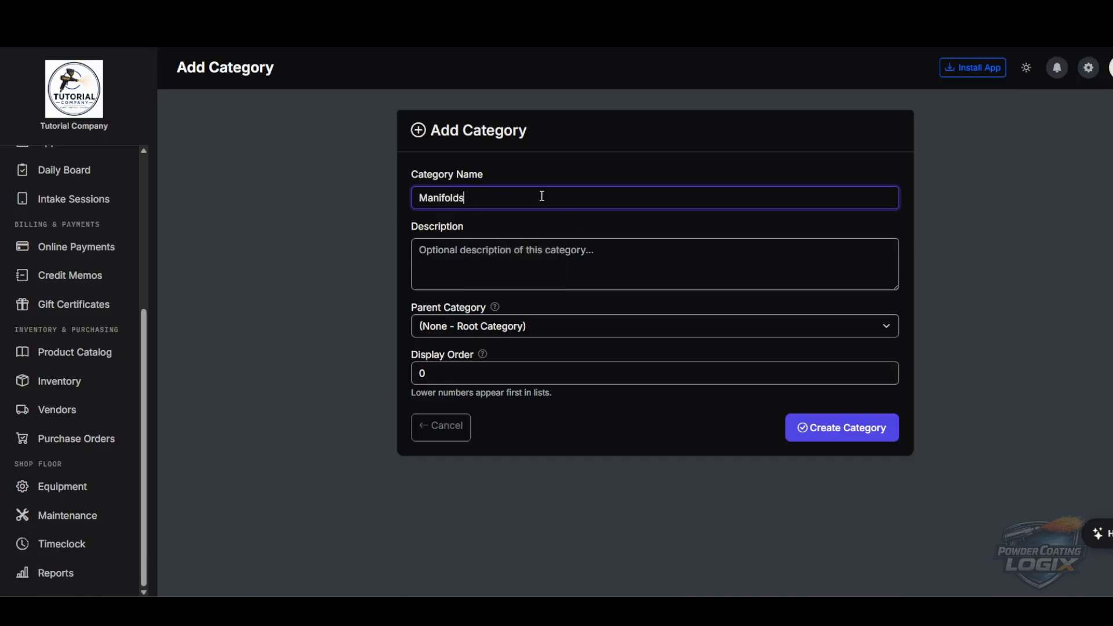
click(500, 327)
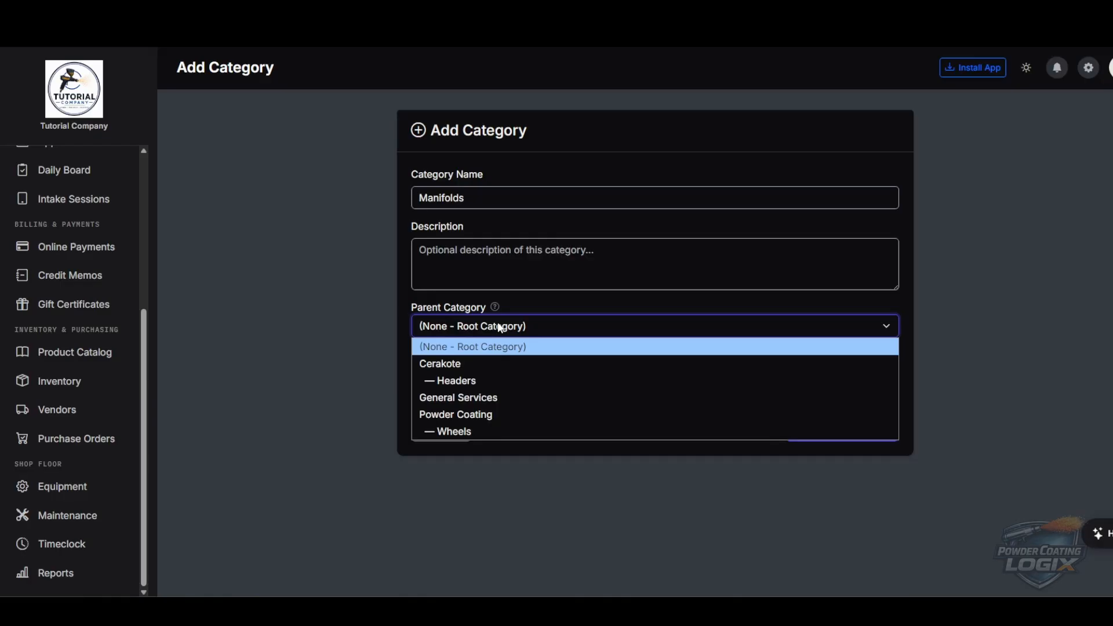
click(477, 365)
click(841, 427)
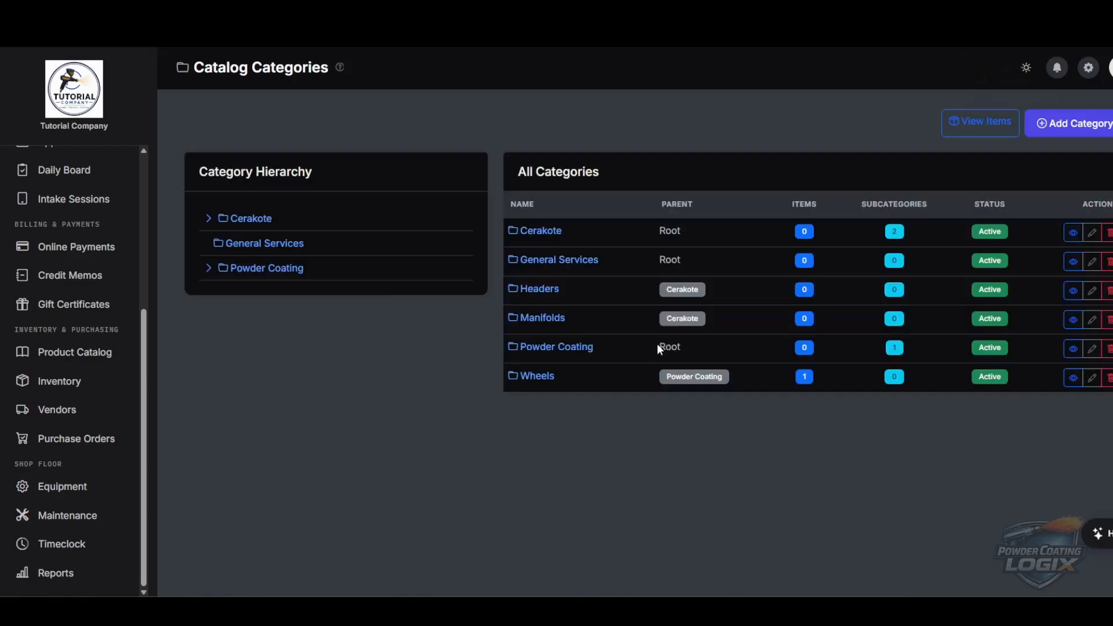
click(218, 221)
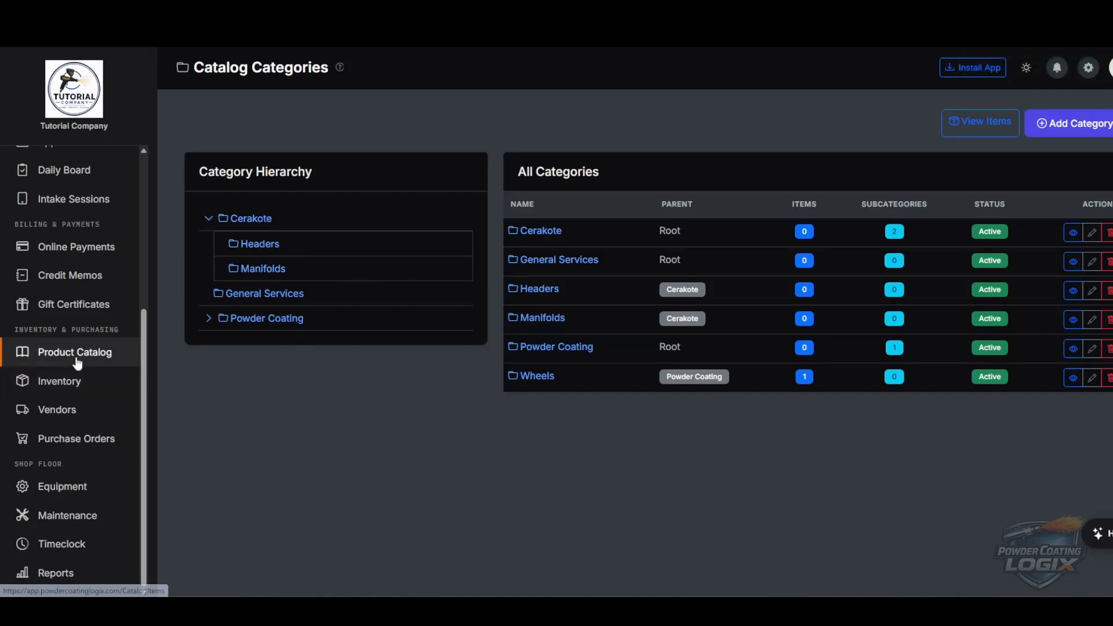
- Start a new catalog item named Turbo (Hot Side) in the Cerakote category
click(73, 355)
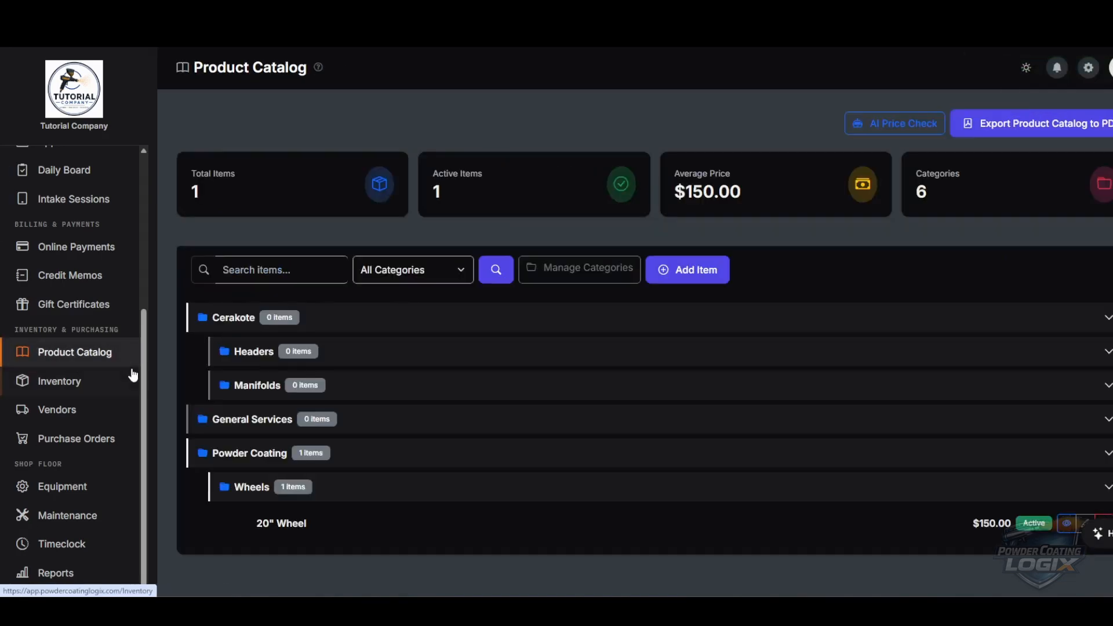
click(703, 273)
click(504, 314)
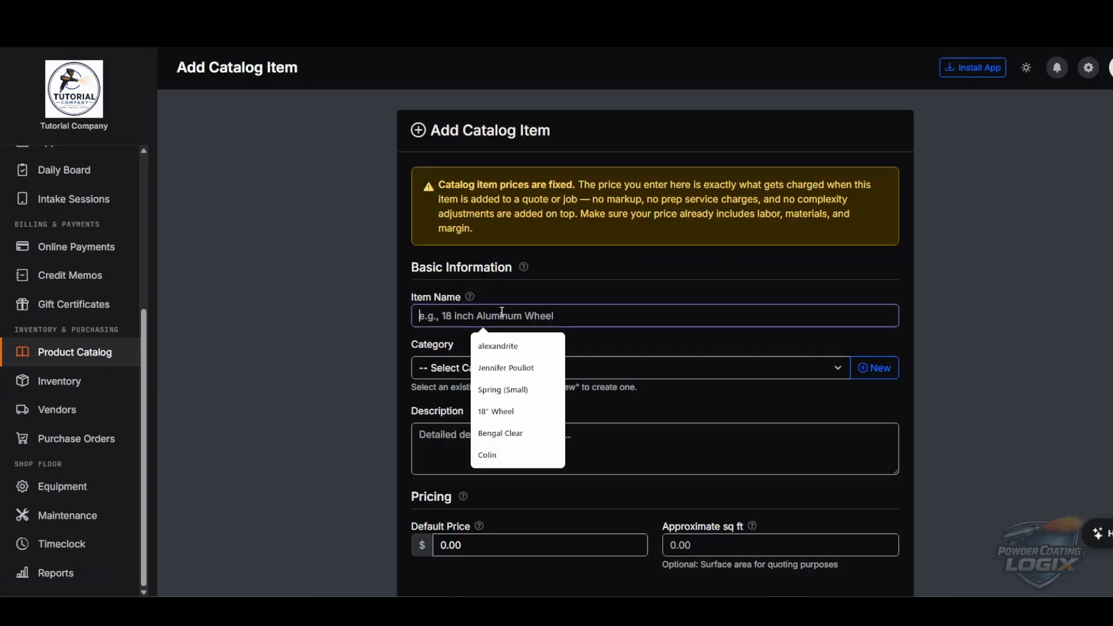
text(Turbo (Hot id)
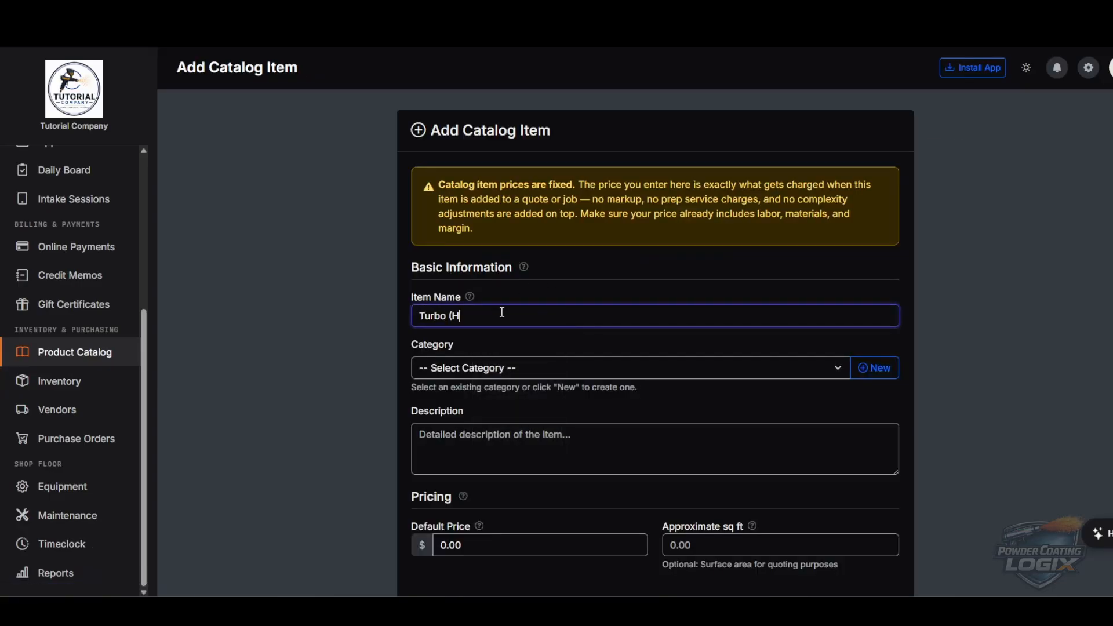
key(BackSpace)
key(BackSpace)
text(Side))
click(481, 369)
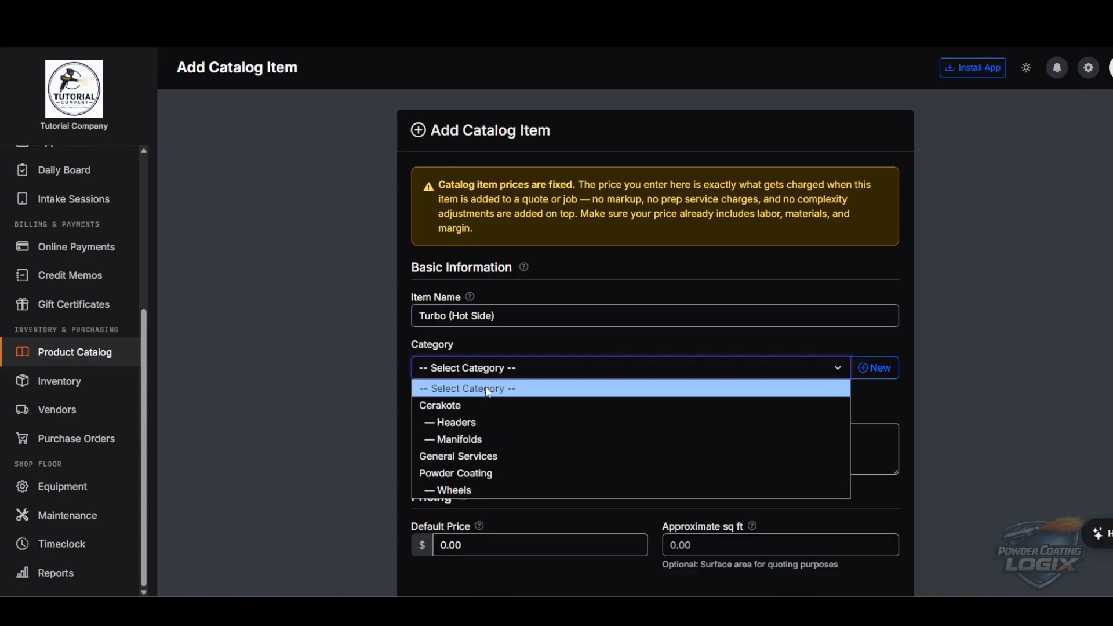
click(458, 406)
- Set price 125, revenue account 4000 and COGS account 5000, then create the item
scroll(666, 405, down, 4)
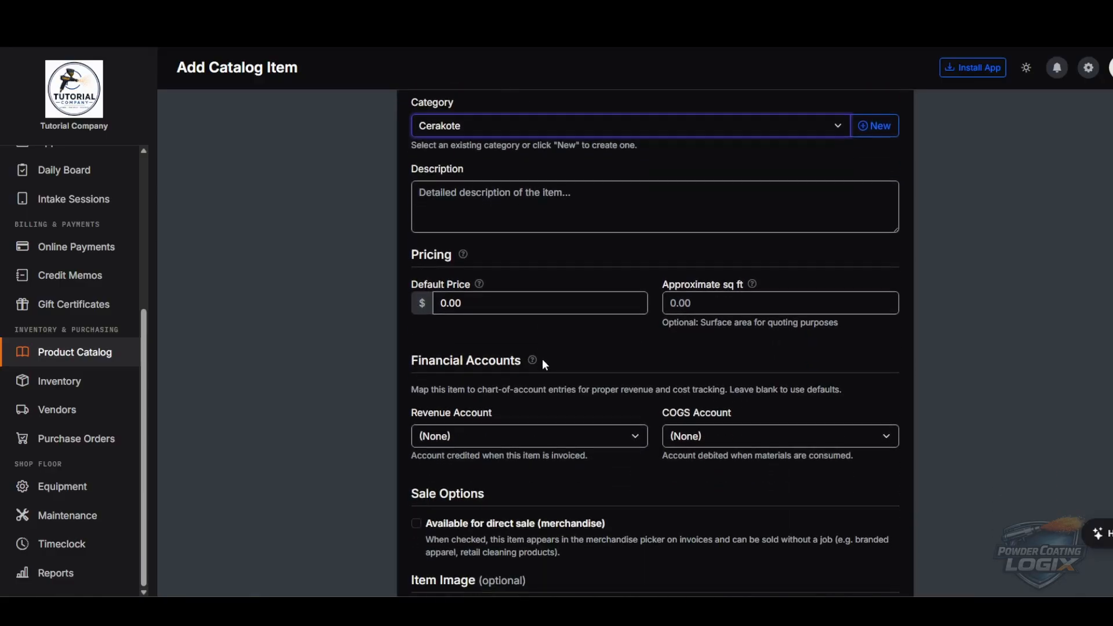
click(477, 308)
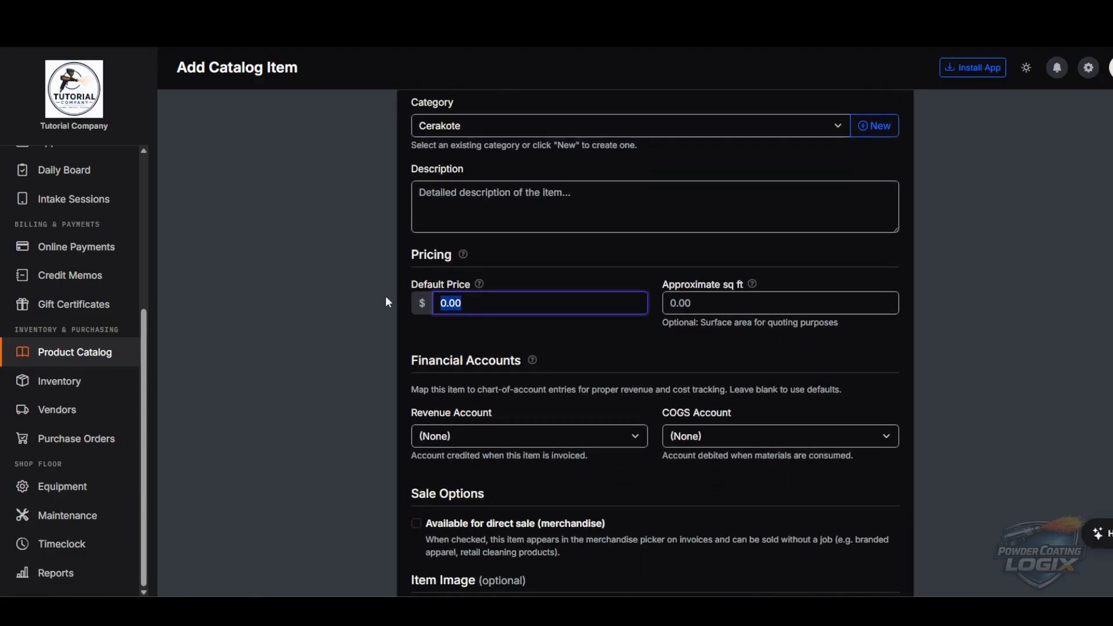
text(125)
click(543, 334)
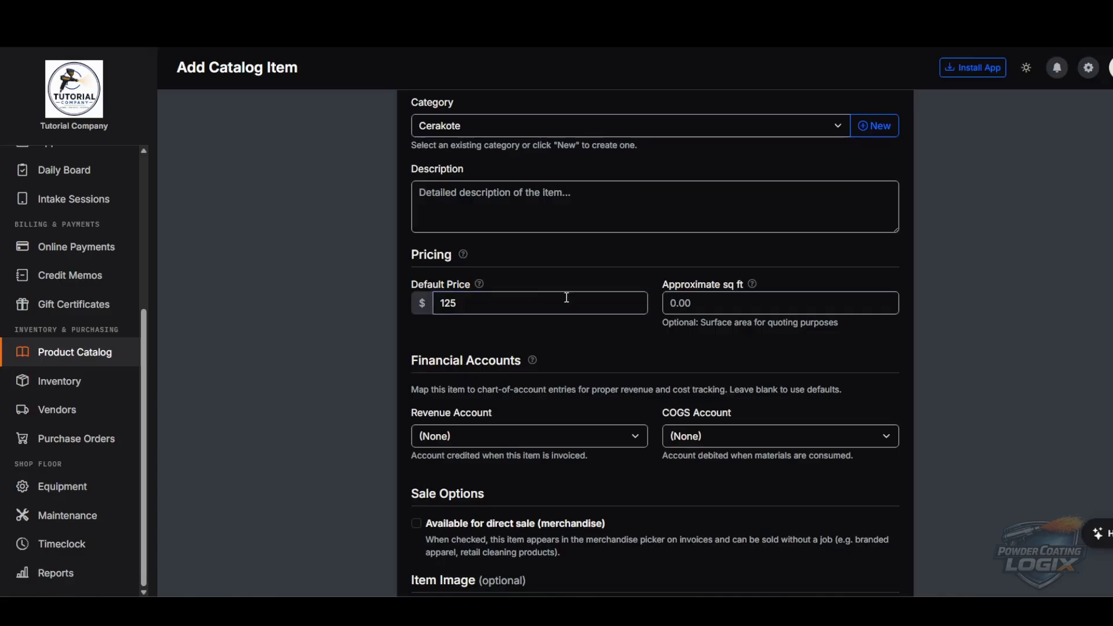
click(592, 438)
click(556, 472)
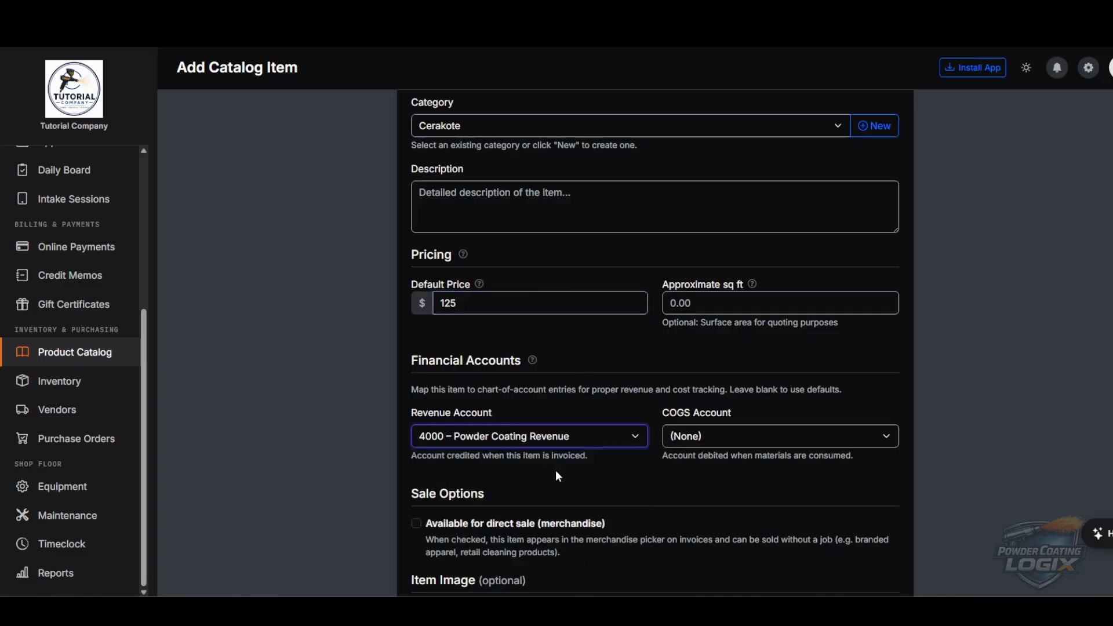
click(803, 436)
click(754, 489)
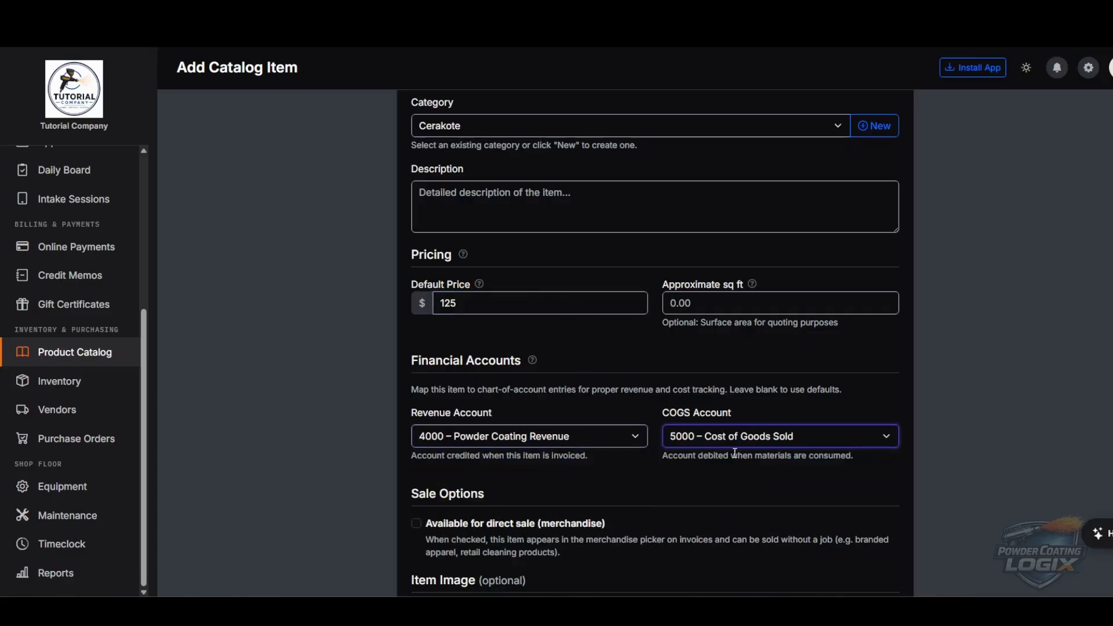
scroll(594, 437, down, 2)
scroll(594, 437, down, 2)
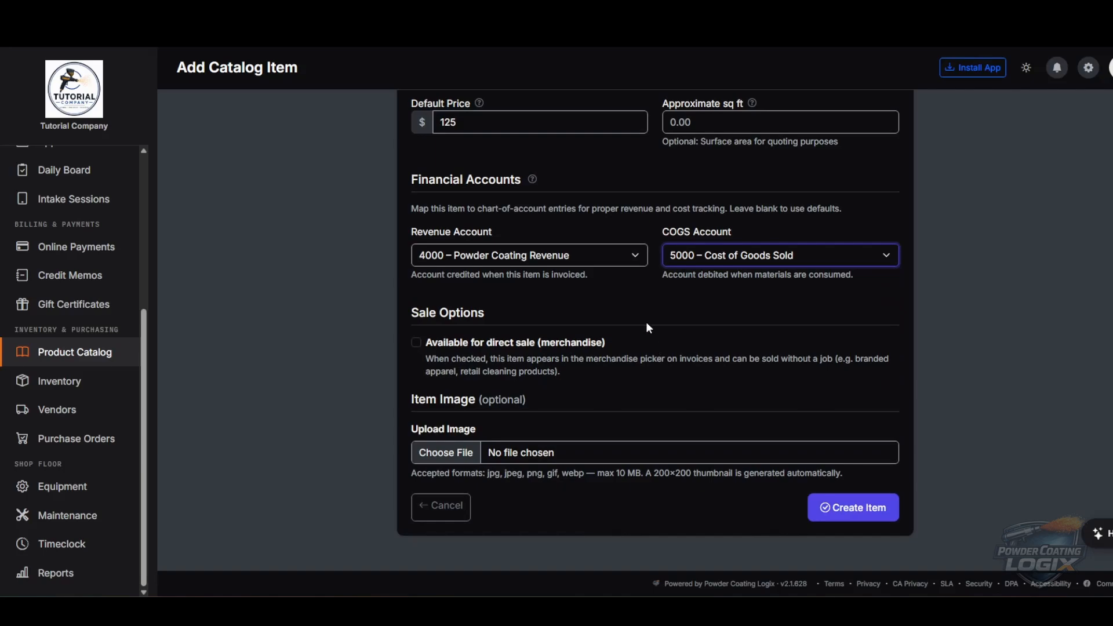
click(841, 508)
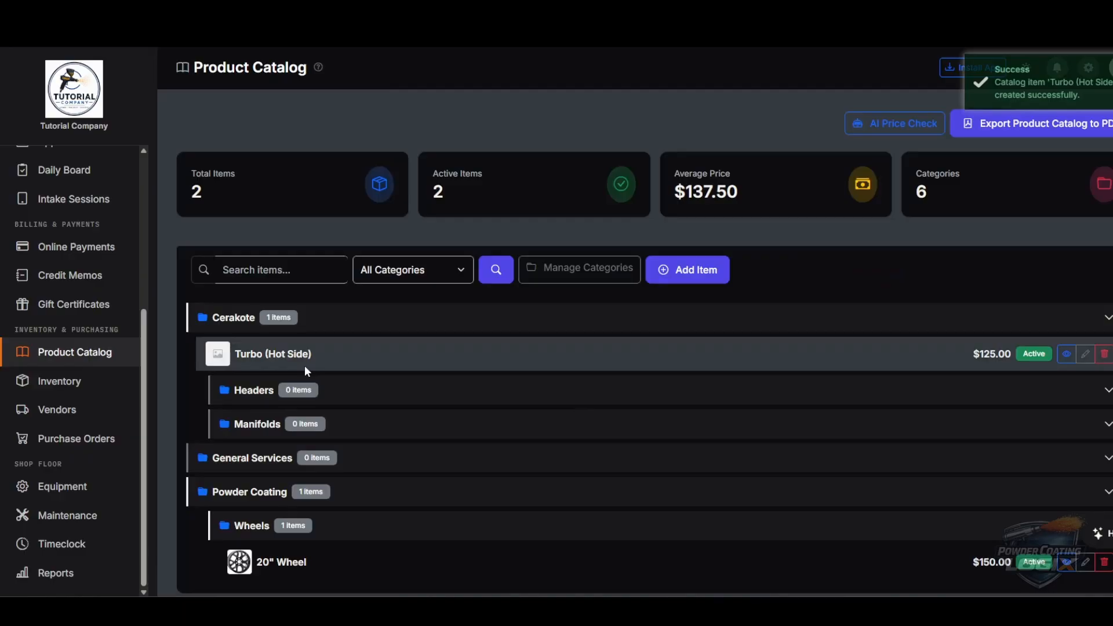
- Scroll the product catalog list to review the new Turbo (Hot Side) item
scroll(304, 383, down, 1)
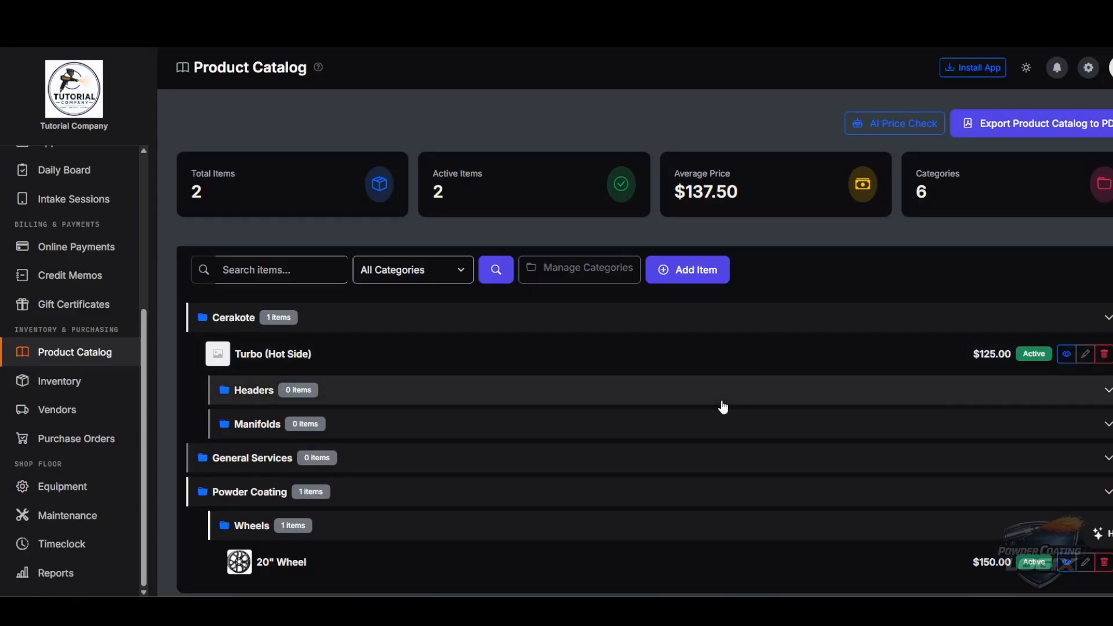
scroll(721, 405, down, 1)
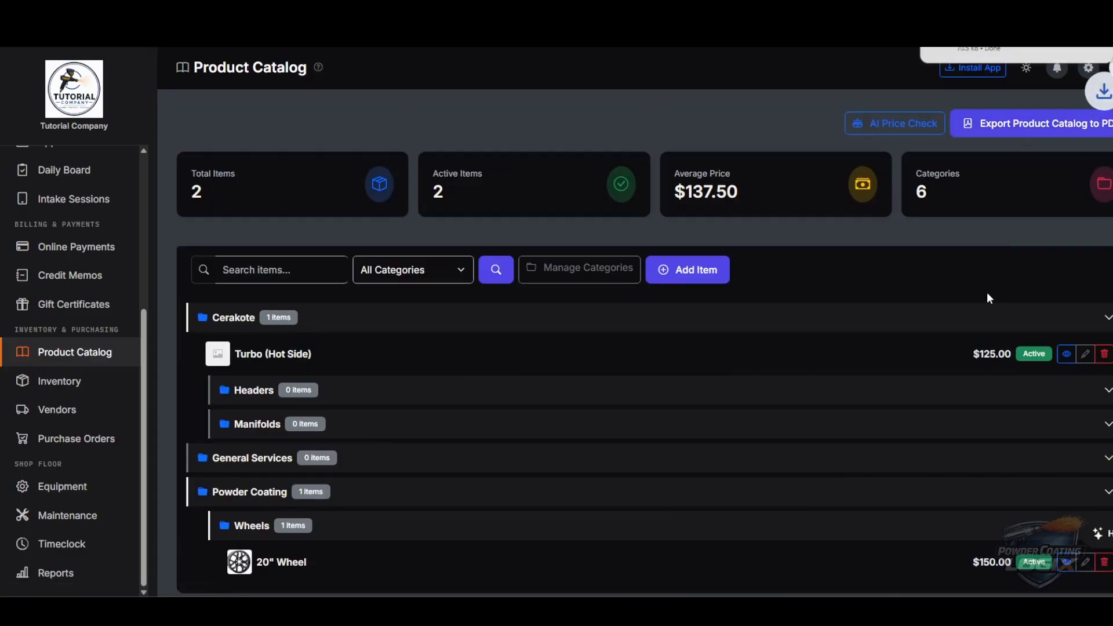
click(1007, 51)
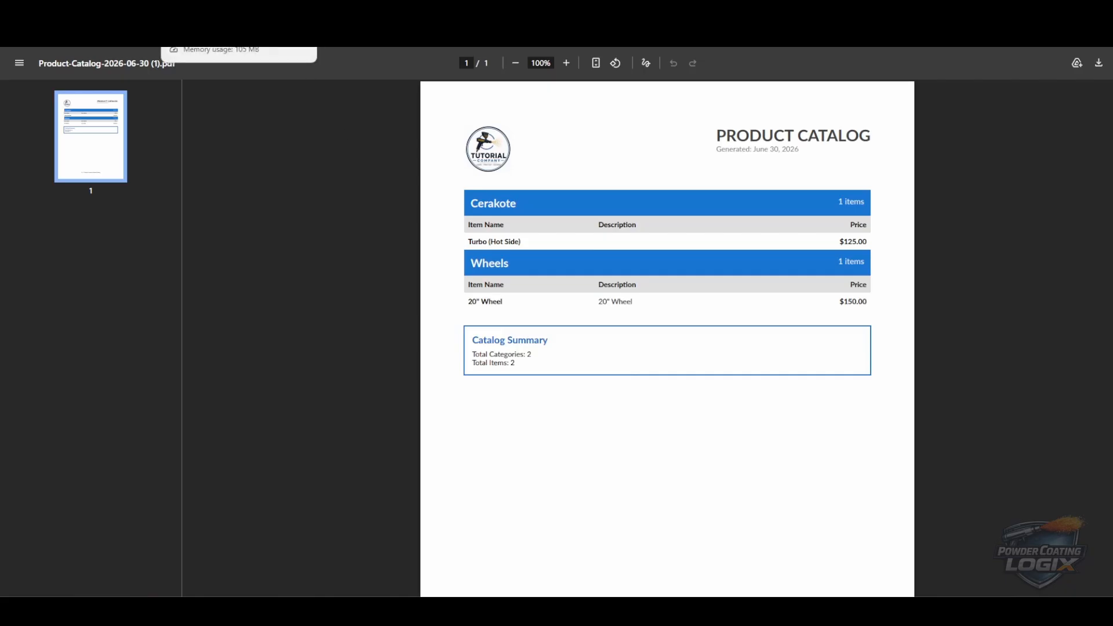
click(249, 17)
scroll(609, 429, down, 1)
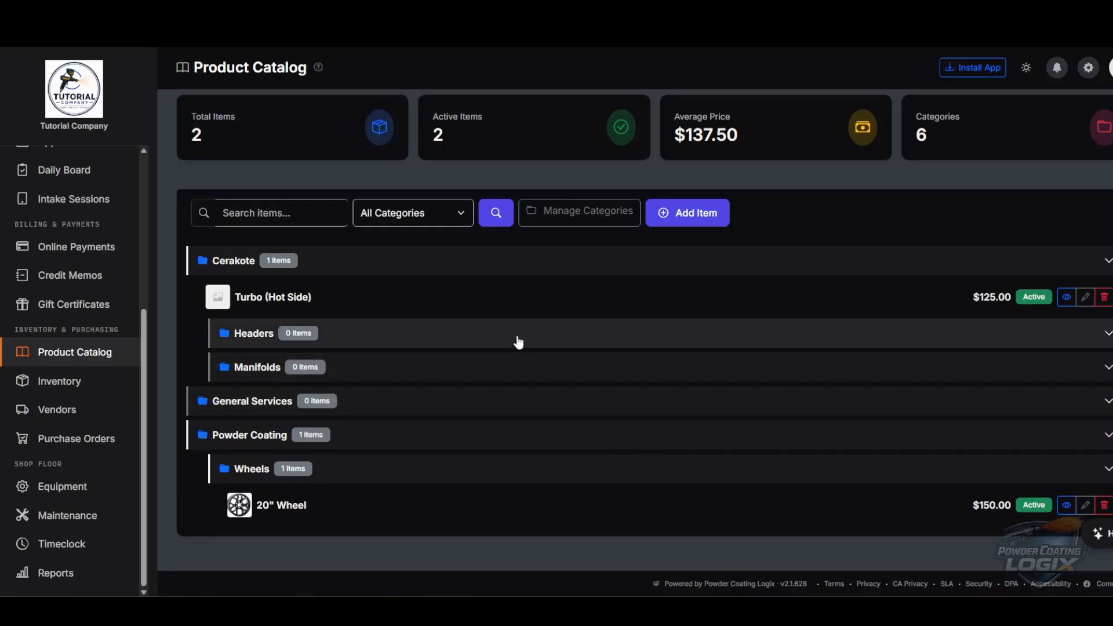
- Go to the empty Inventory page and open the Add Inventory Item form
click(48, 383)
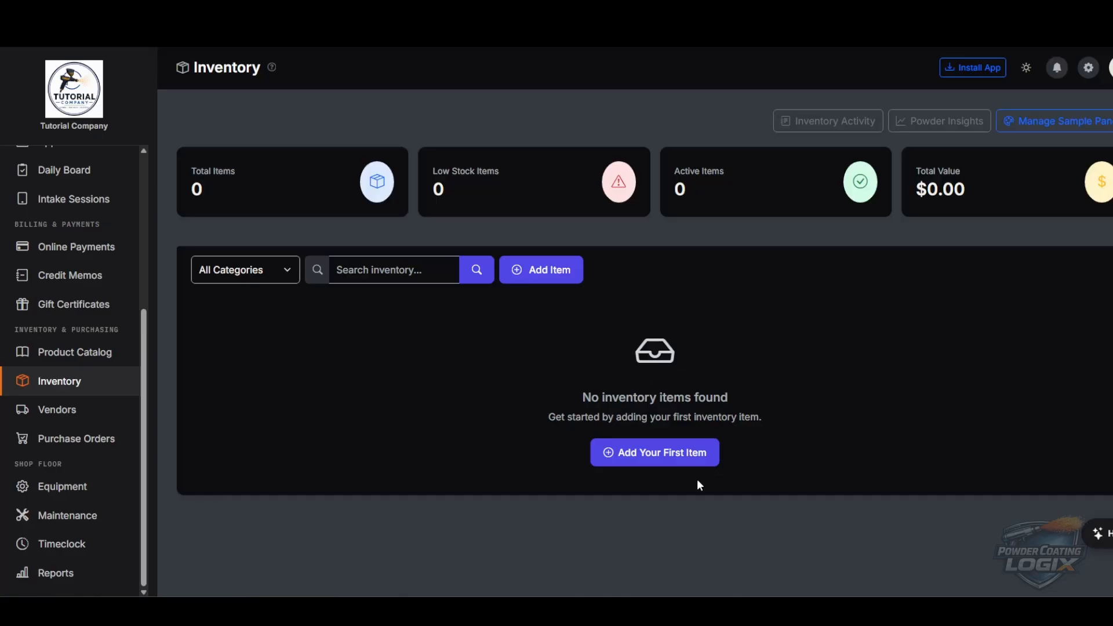
click(687, 455)
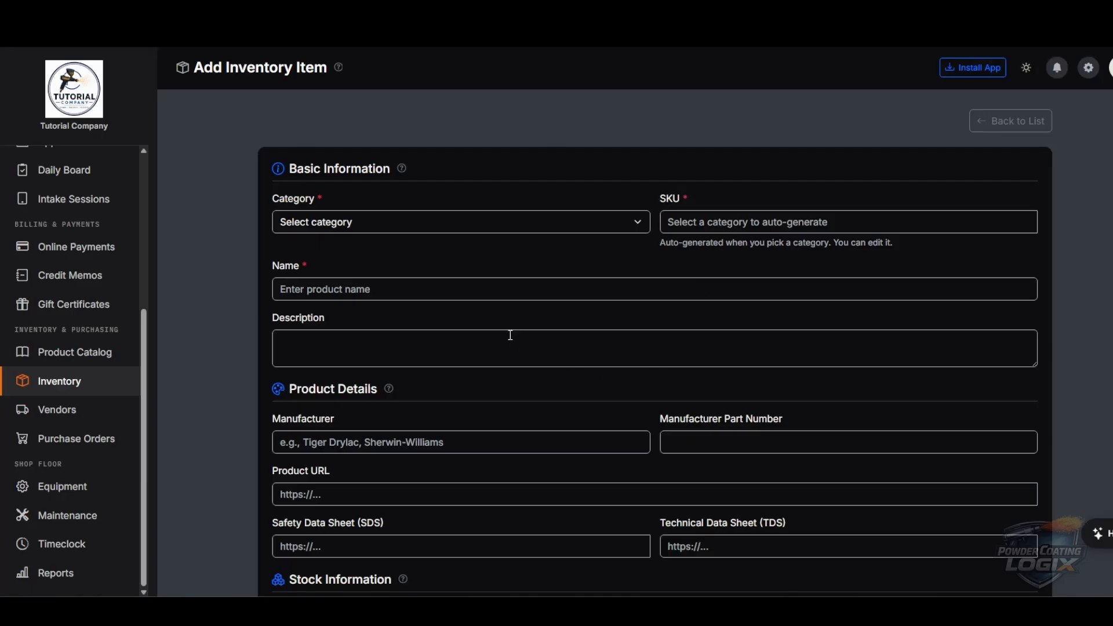
- Set category Powder, manufacturer Prismatic Powders, and colour Illusion Cherry from the suggestions
click(396, 226)
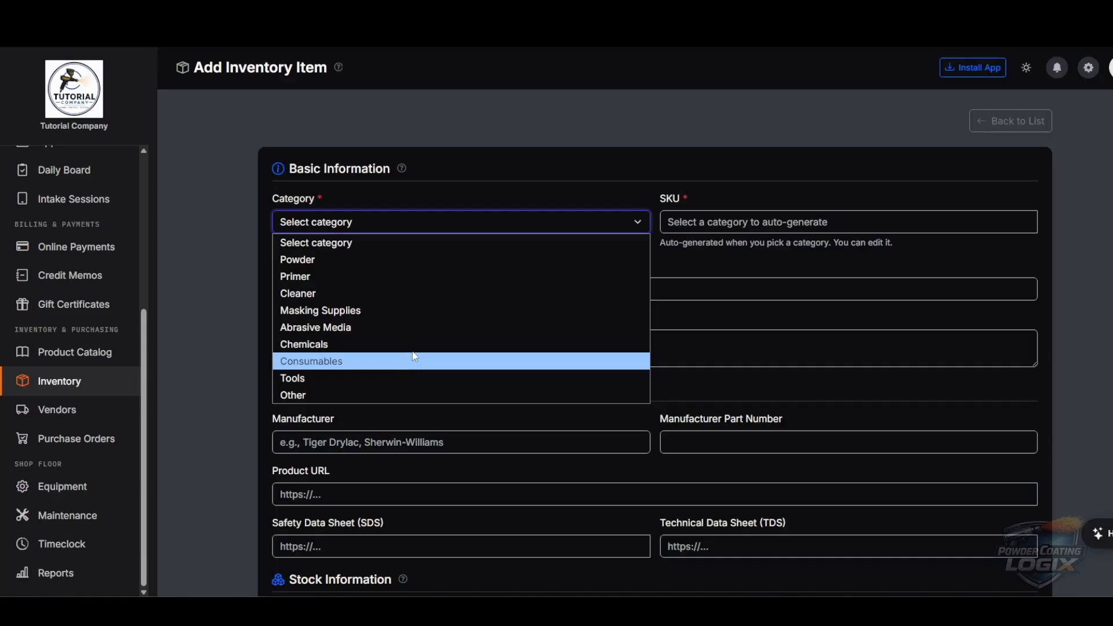
click(335, 262)
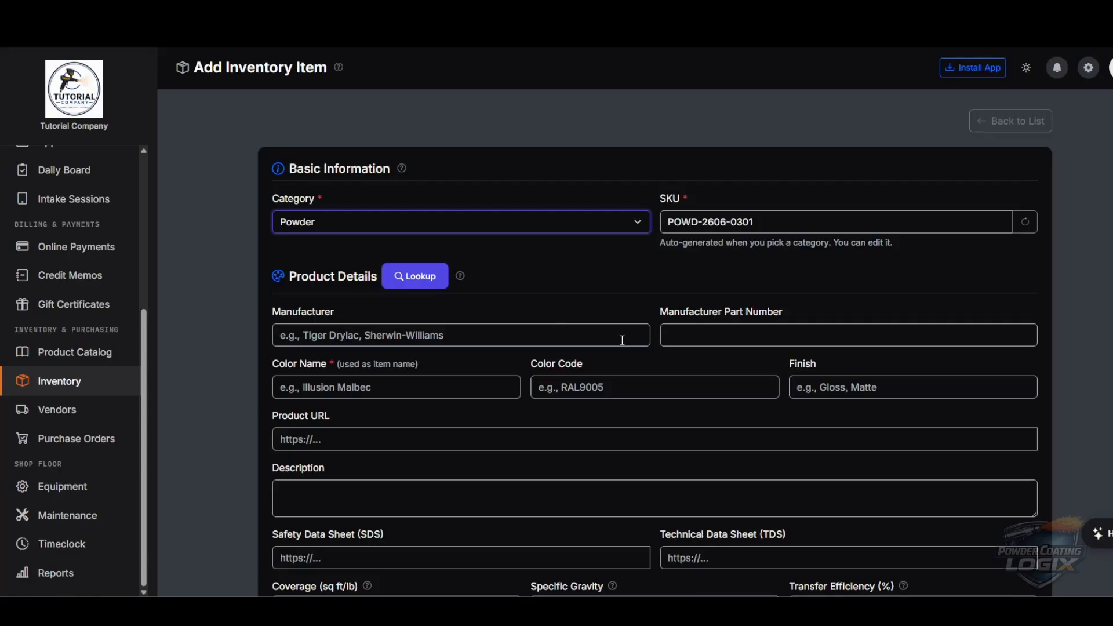
click(514, 332)
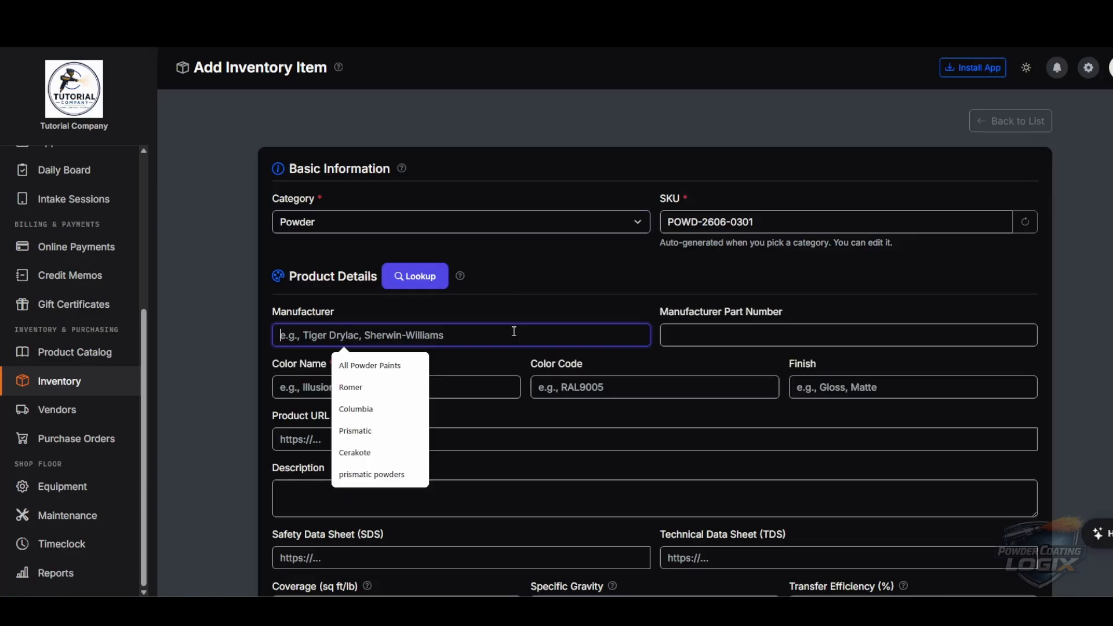
text(Prism)
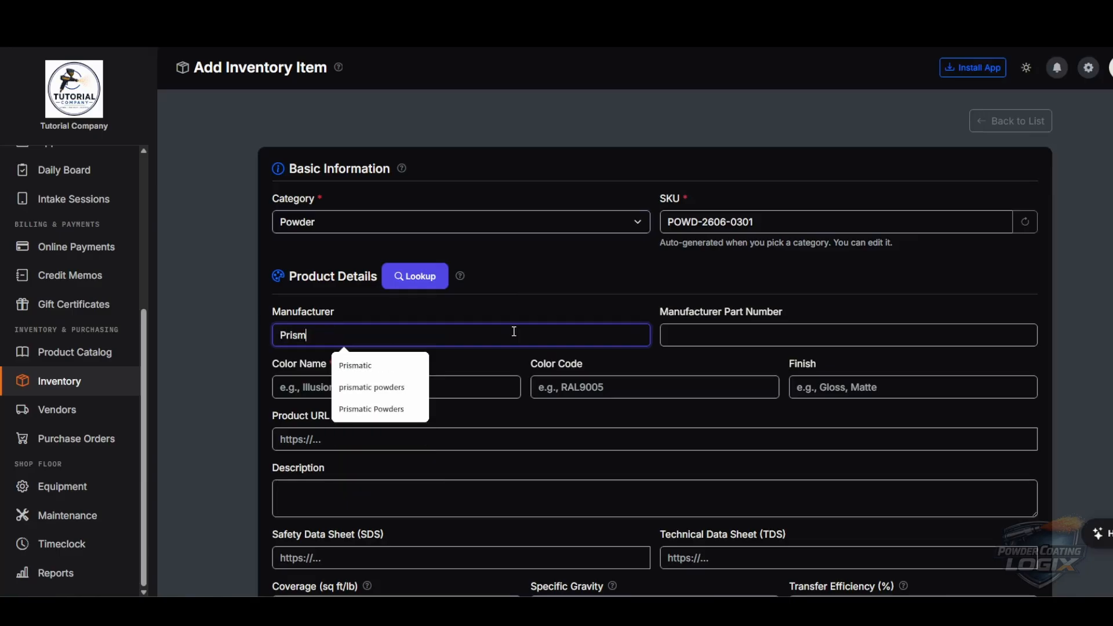
text(atic Powders)
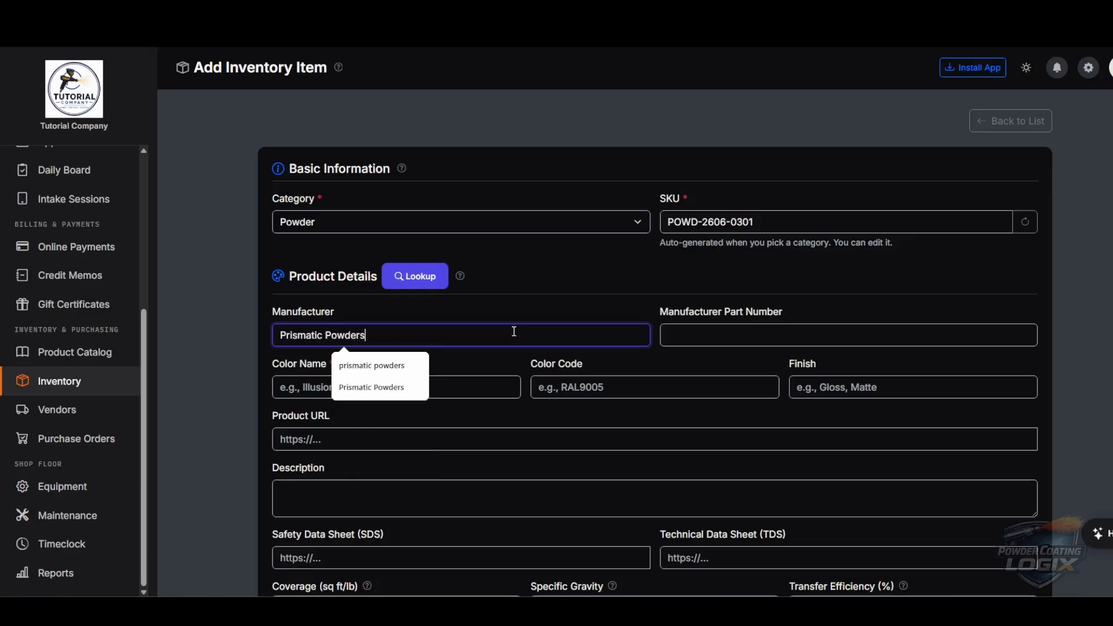
click(495, 379)
text(Illusio)
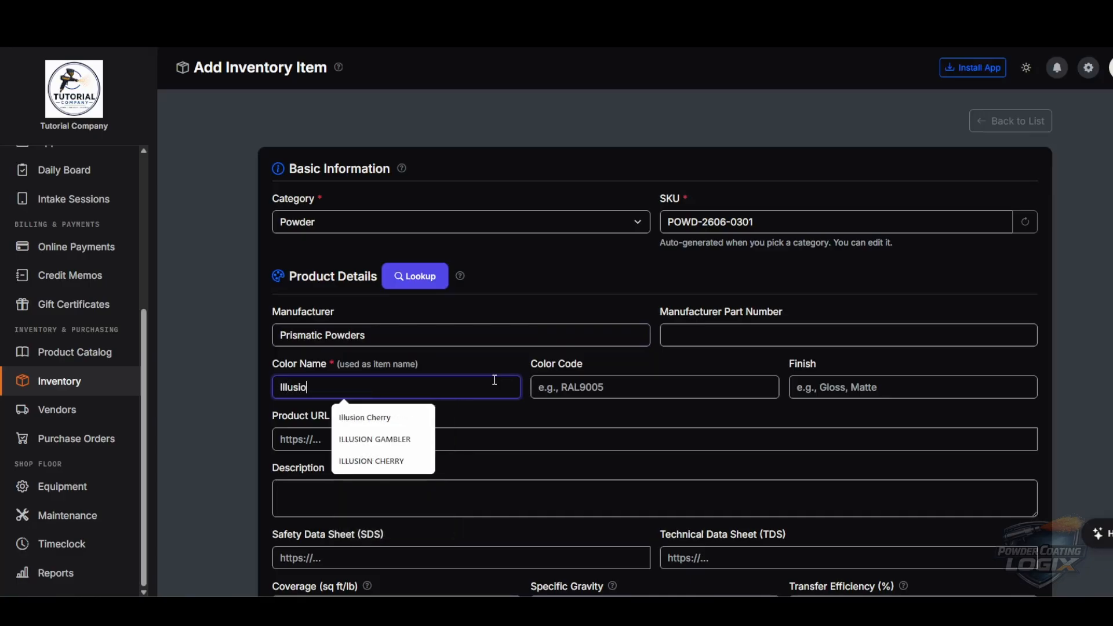
click(365, 417)
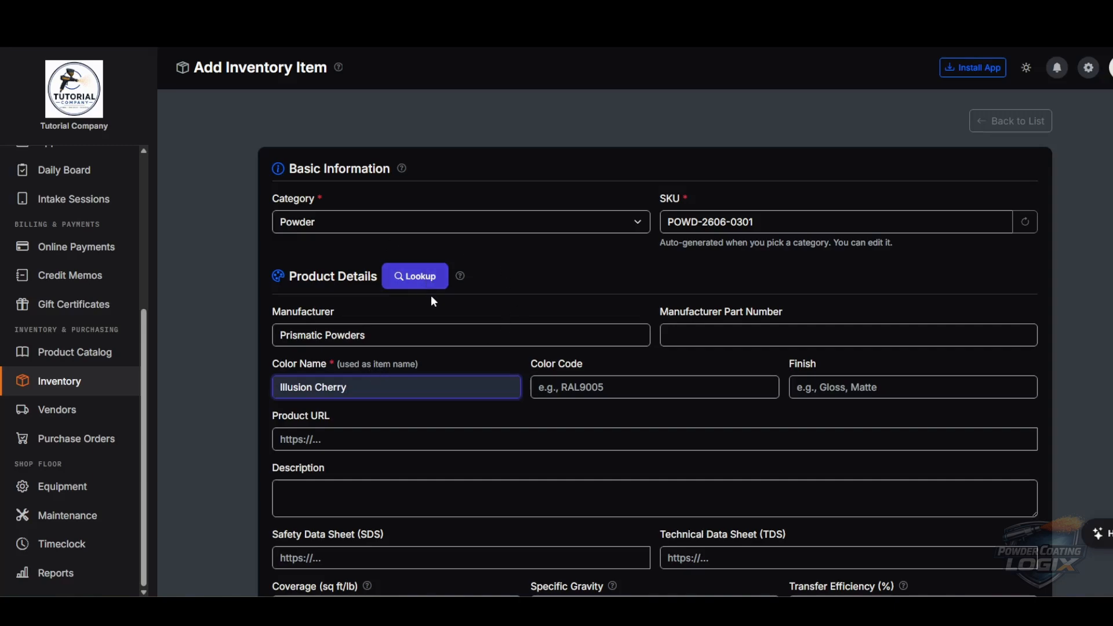
scroll(554, 309, down, 7)
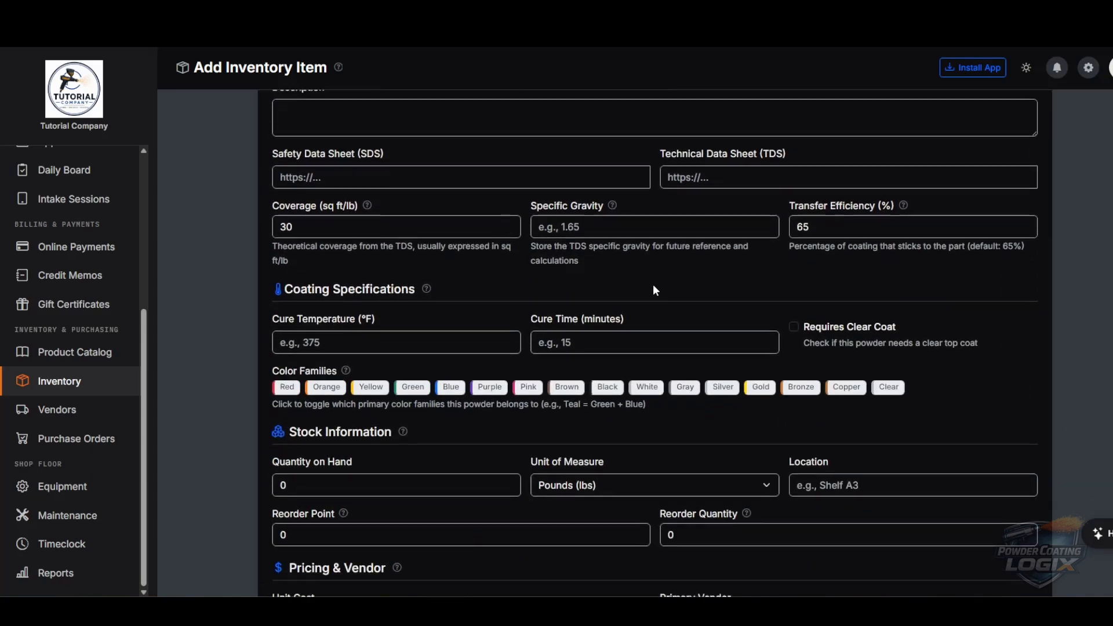
scroll(658, 293, down, 8)
scroll(670, 305, up, 11)
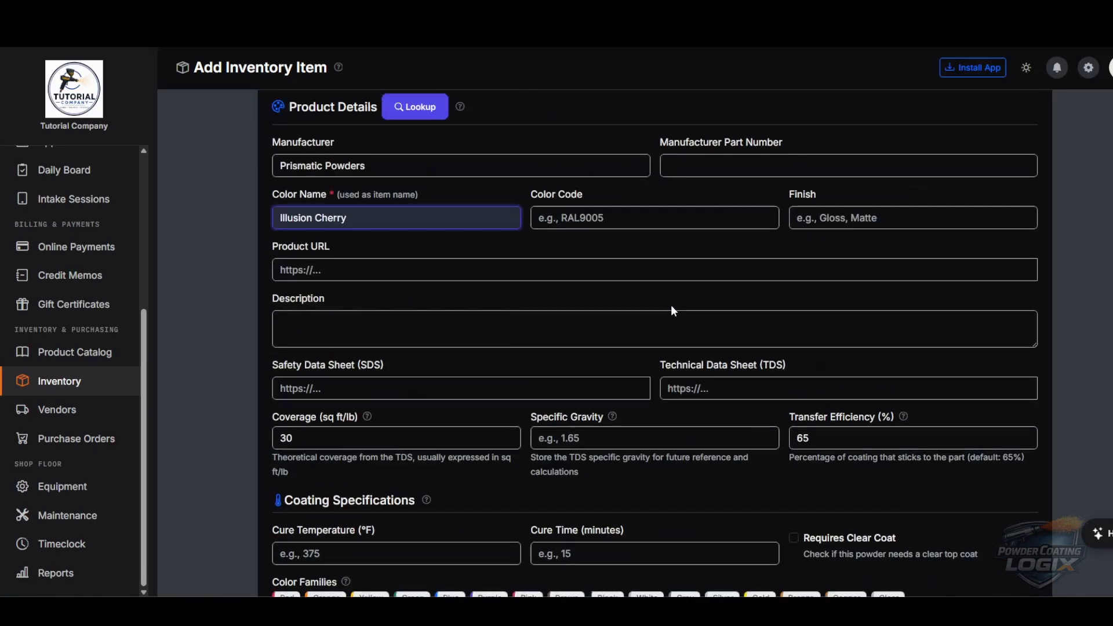
scroll(638, 289, up, 3)
- Auto-fill Illusion Cherry's details and set the cure time to 17 minutes
click(421, 275)
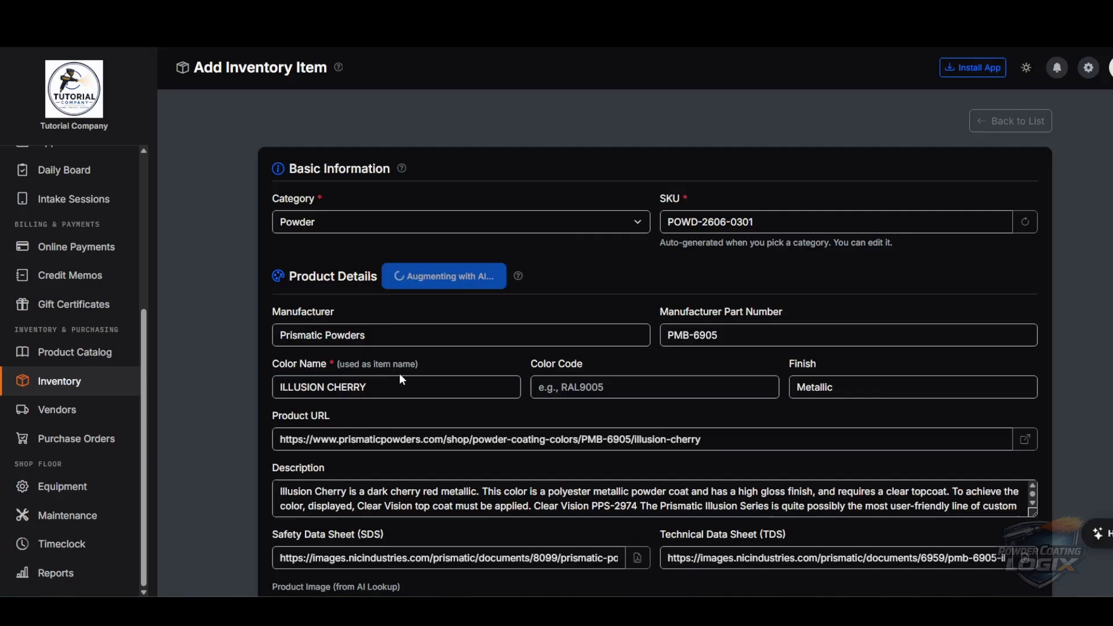
scroll(450, 370, down, 2)
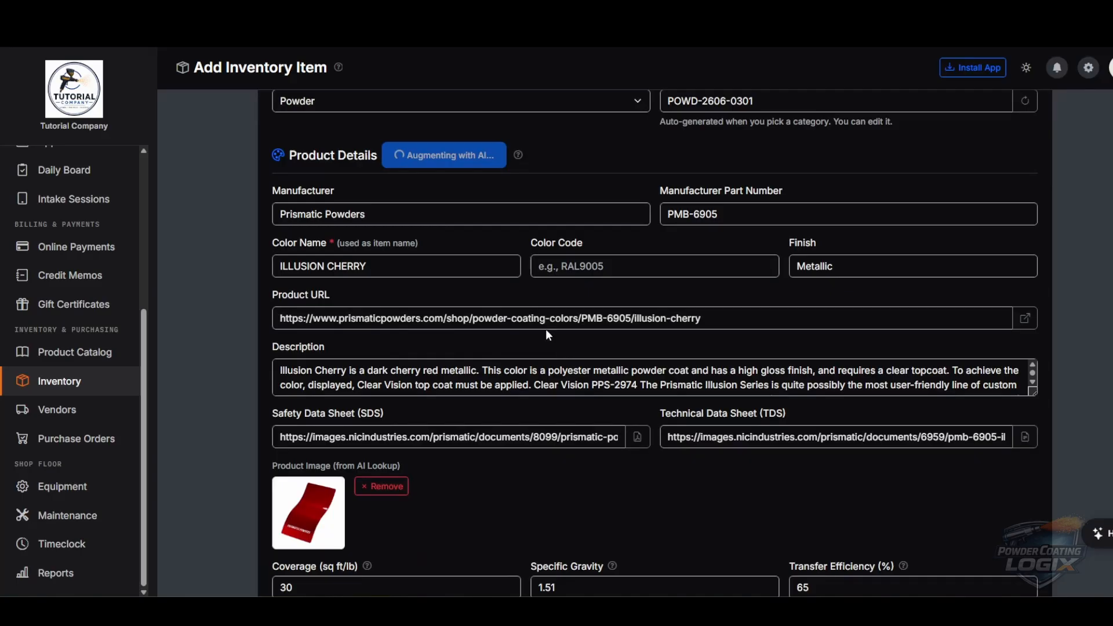
scroll(641, 370, down, 3)
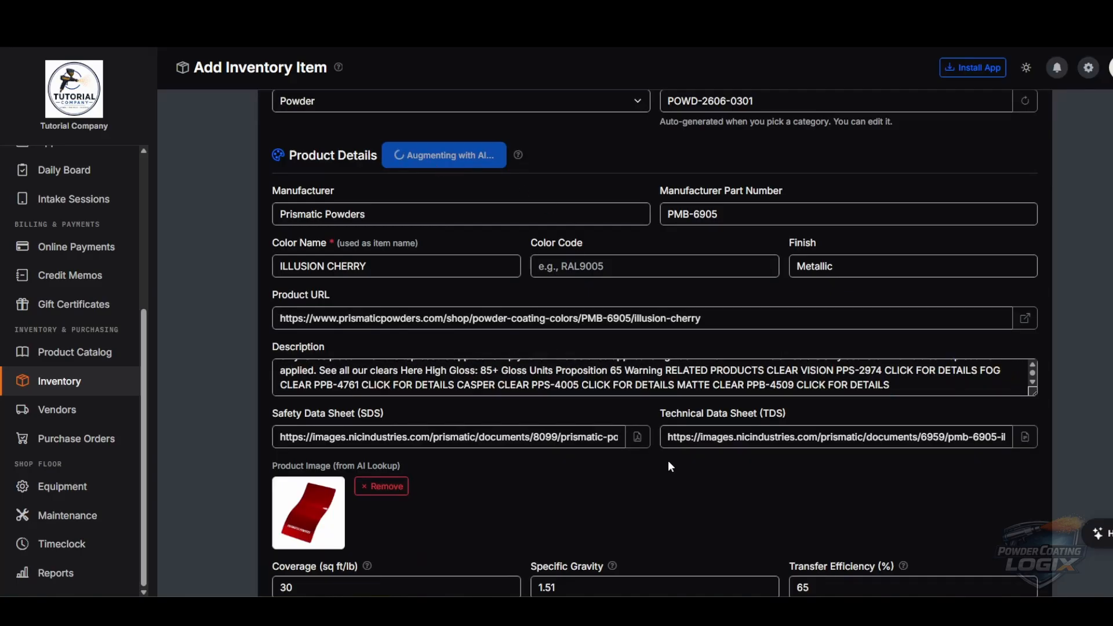
scroll(668, 460, down, 4)
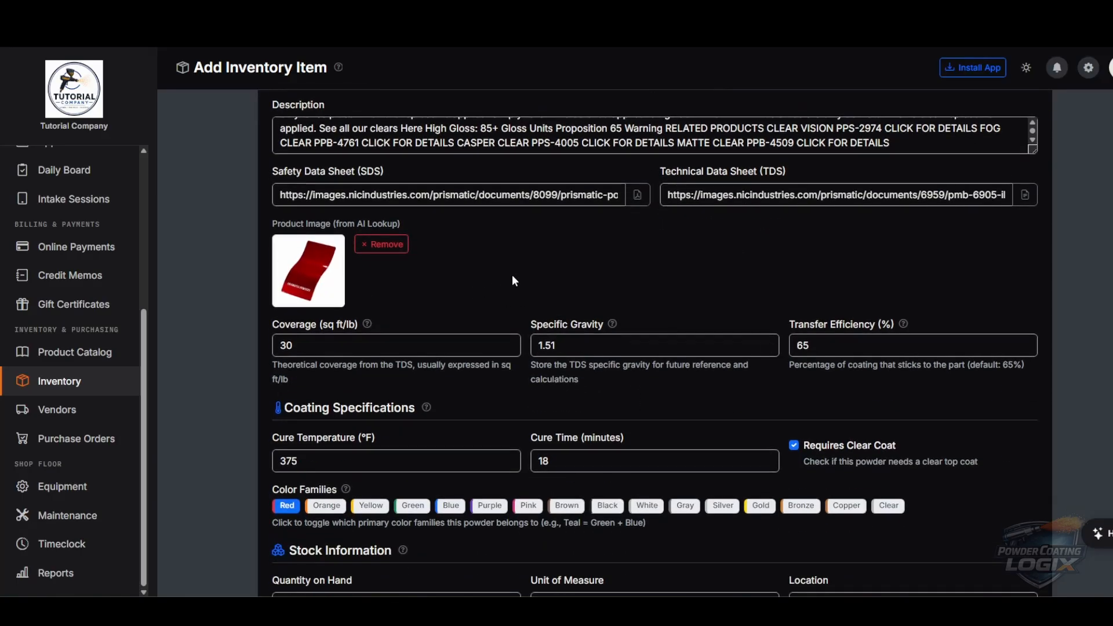
scroll(513, 281, up, 3)
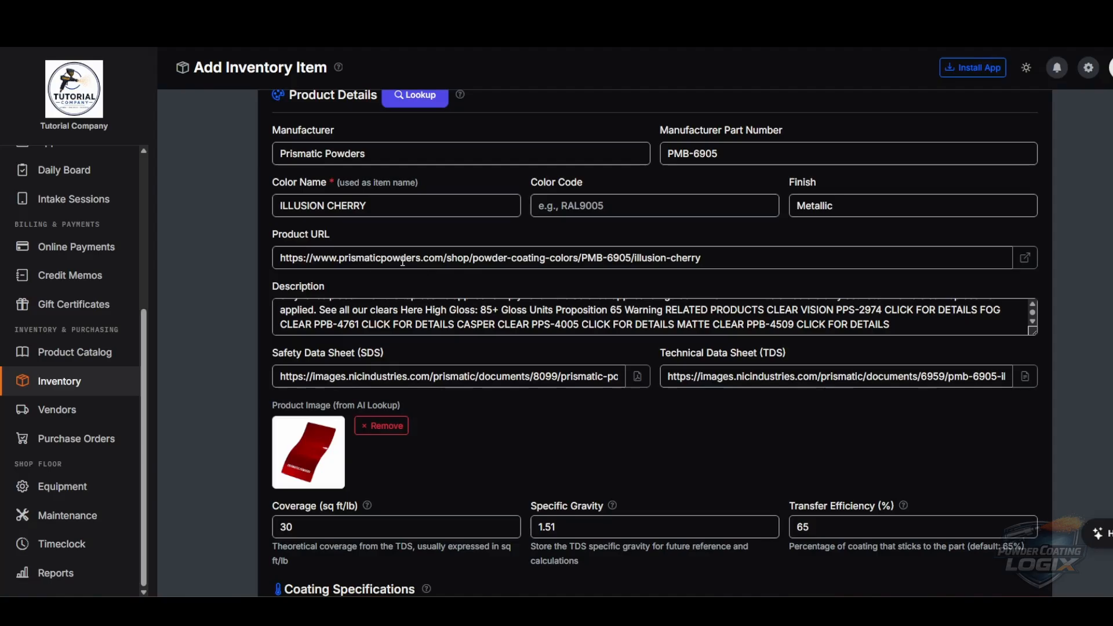
scroll(459, 319, up, 5)
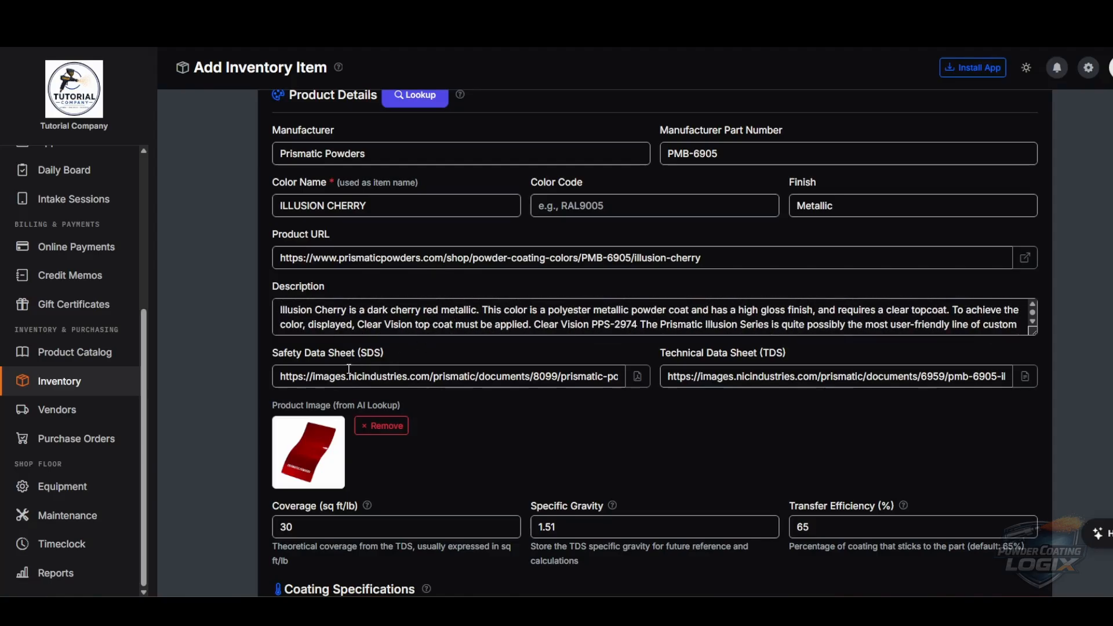
scroll(579, 374, down, 2)
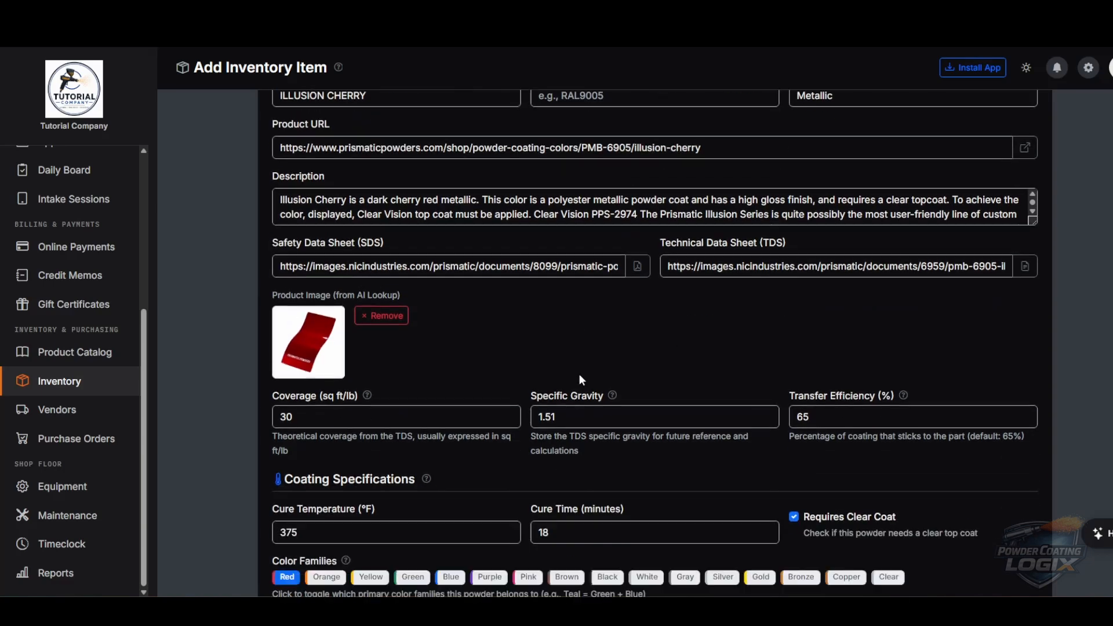
scroll(475, 313, down, 3)
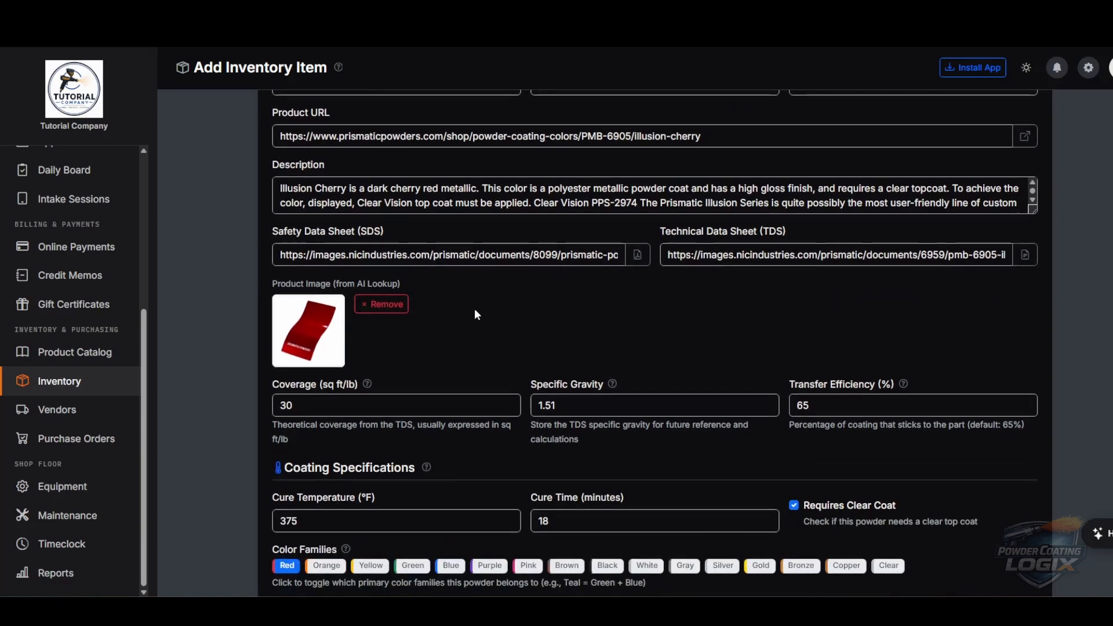
drag(576, 229, 525, 237)
click(484, 273)
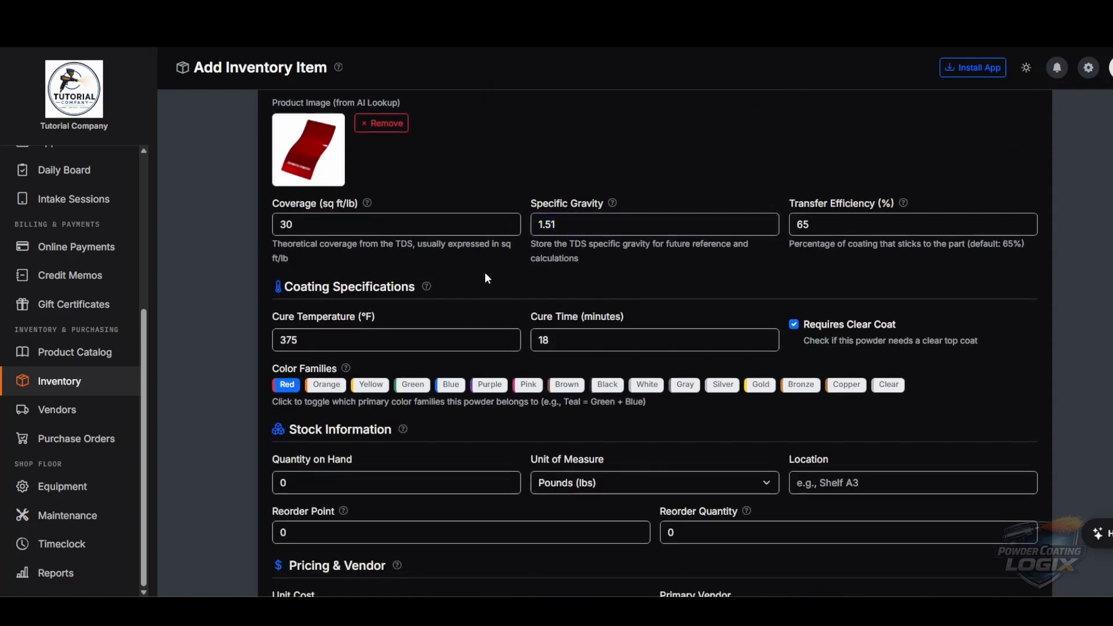
click(409, 342)
click(569, 342)
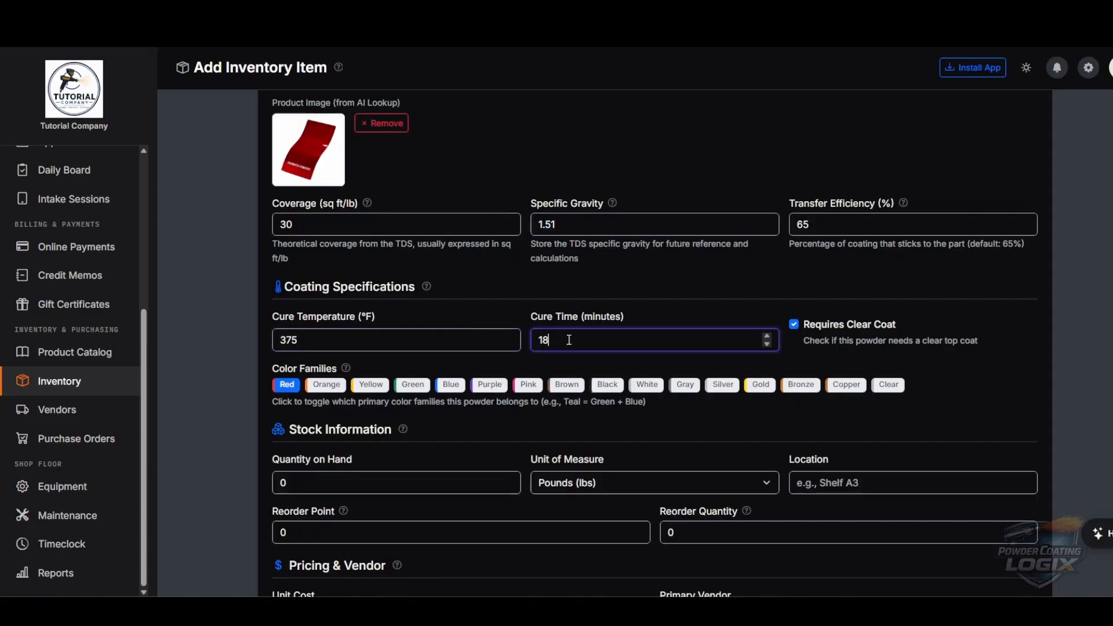
scroll(582, 338, down, 2)
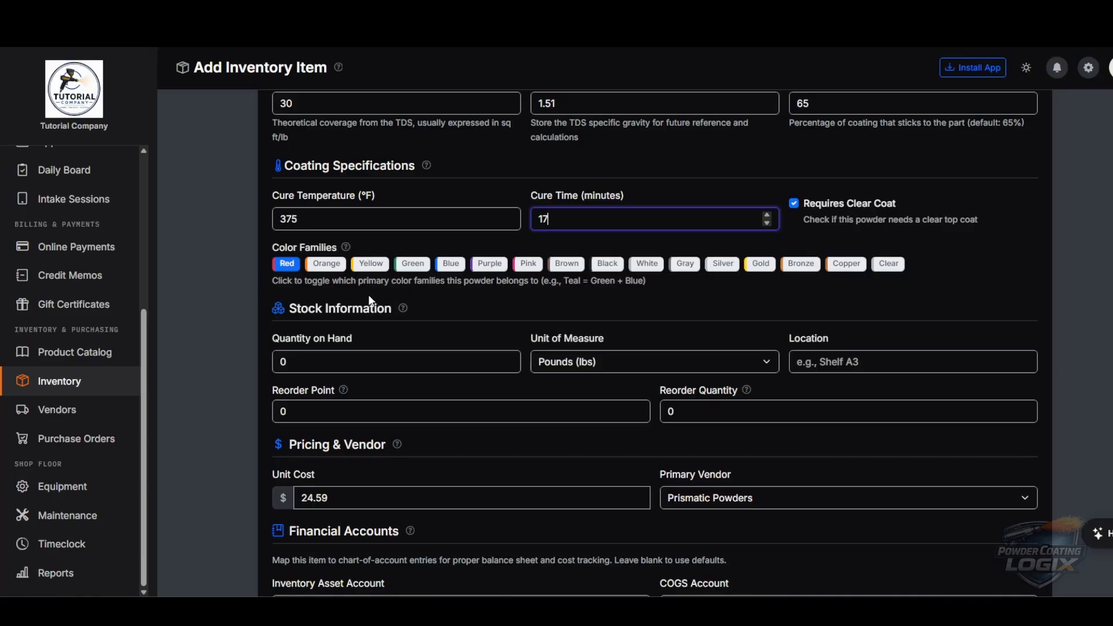
scroll(396, 327, down, 3)
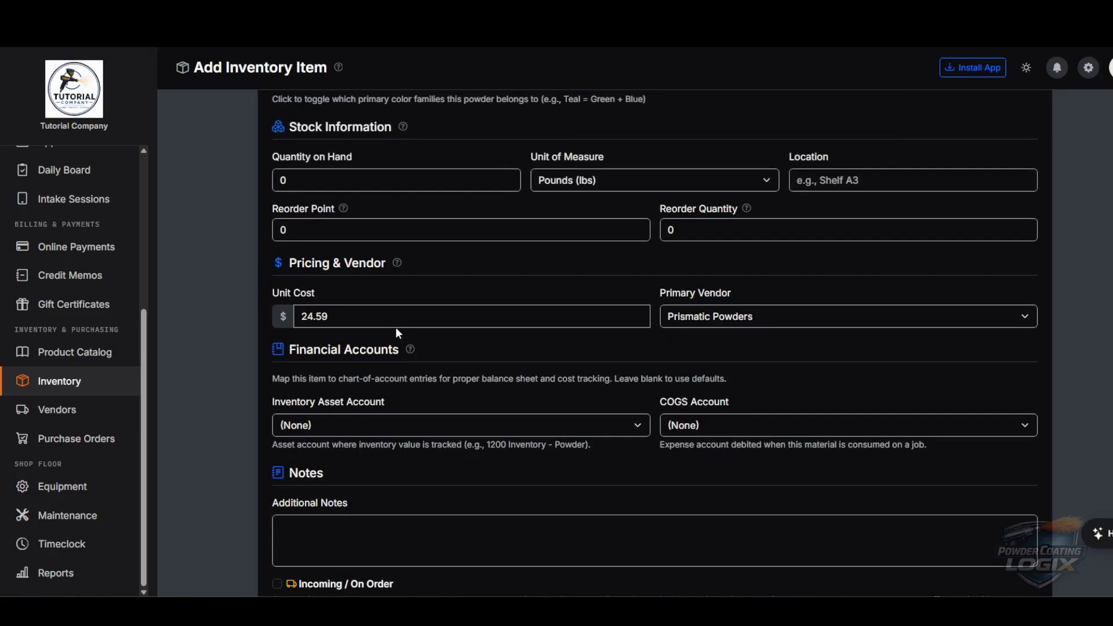
scroll(400, 325, up, 1)
- Set quantity on hand to 3 lbs and both reorder point and reorder quantity to 5
click(303, 241)
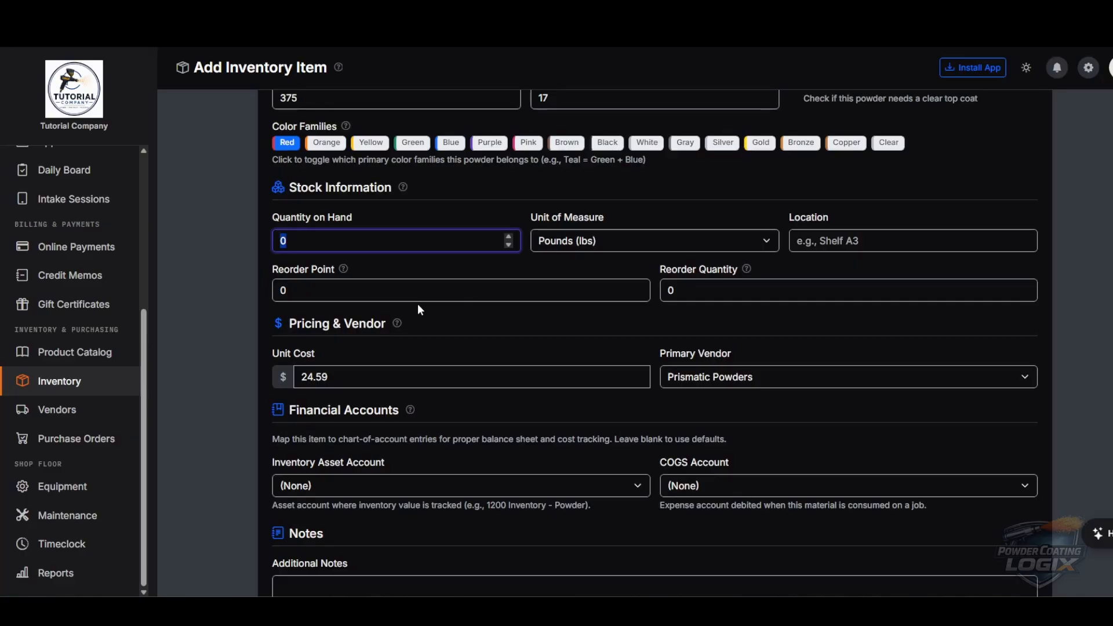
text(3)
click(406, 261)
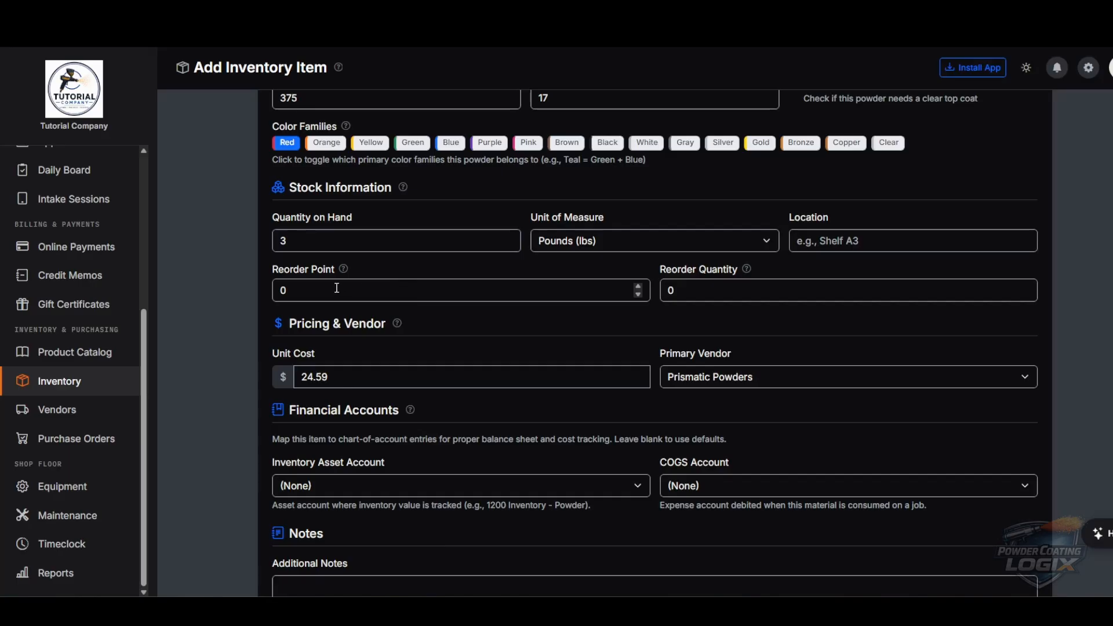
click(283, 291)
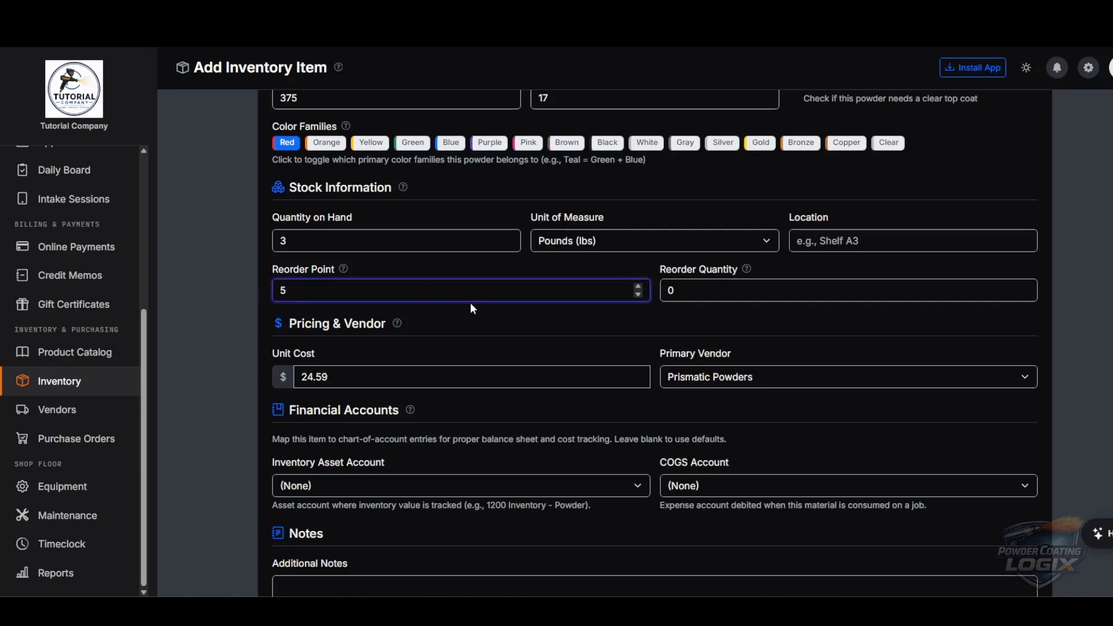
click(543, 322)
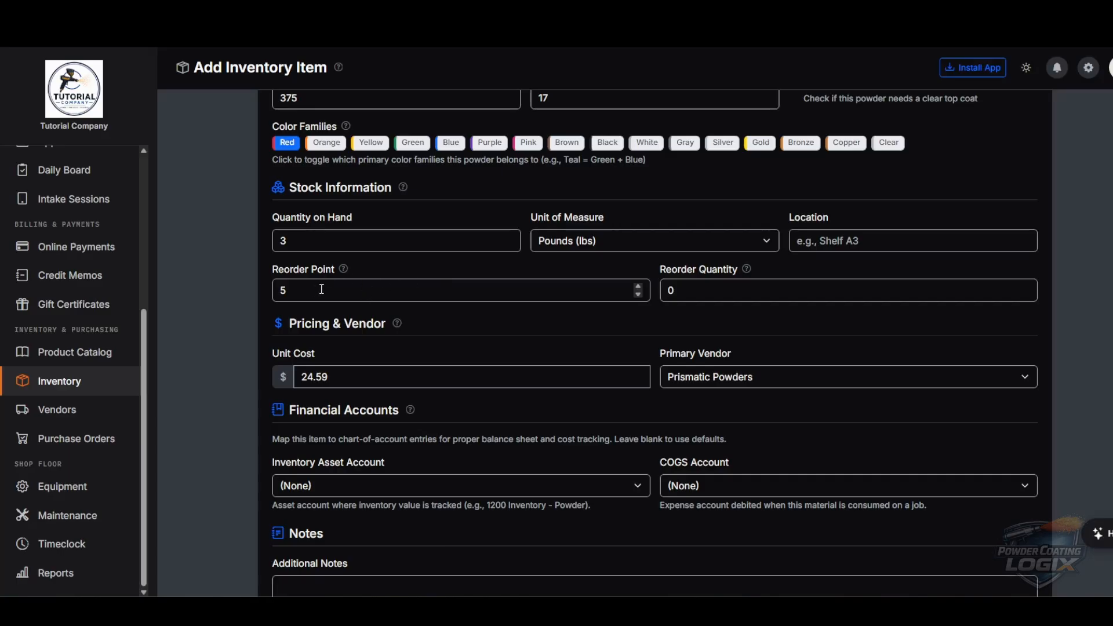
drag(286, 291, 261, 292)
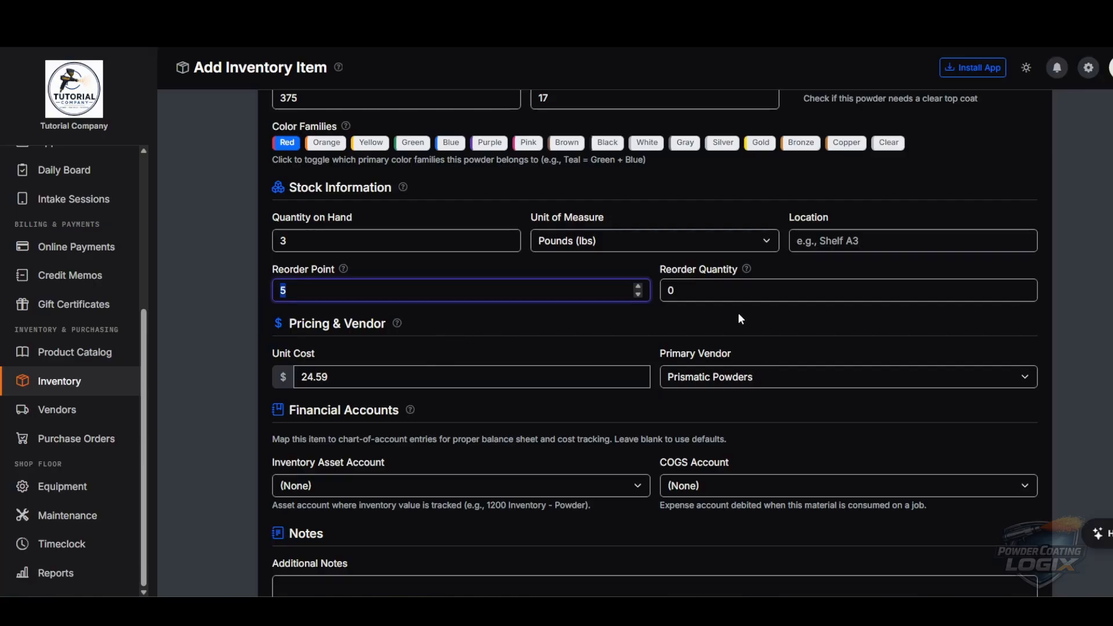
drag(707, 291, 652, 292)
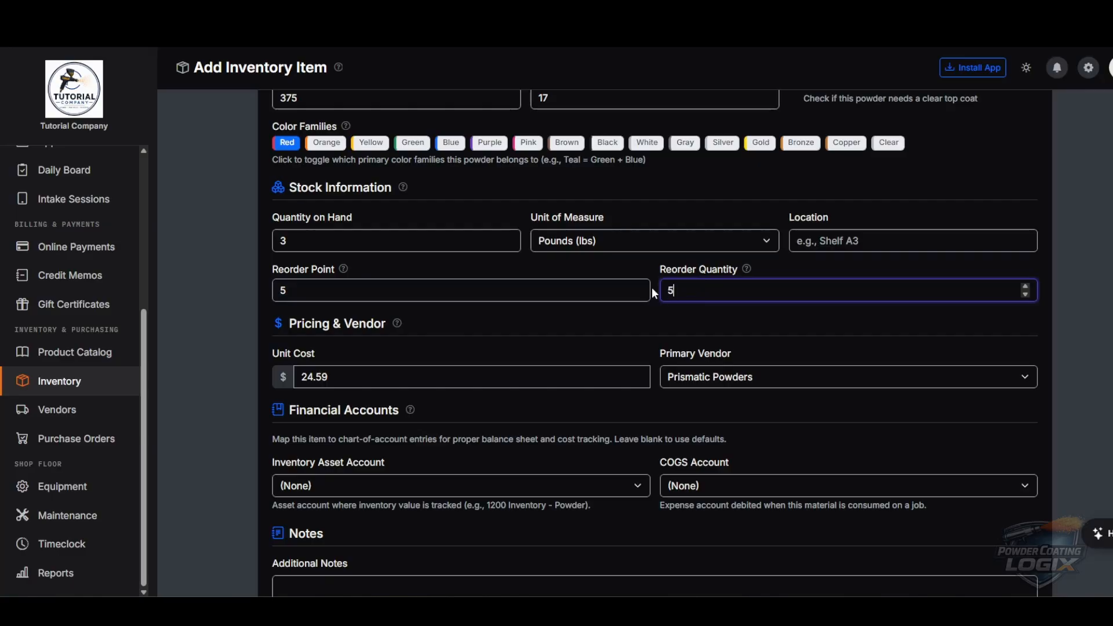
click(549, 326)
scroll(535, 314, down, 2)
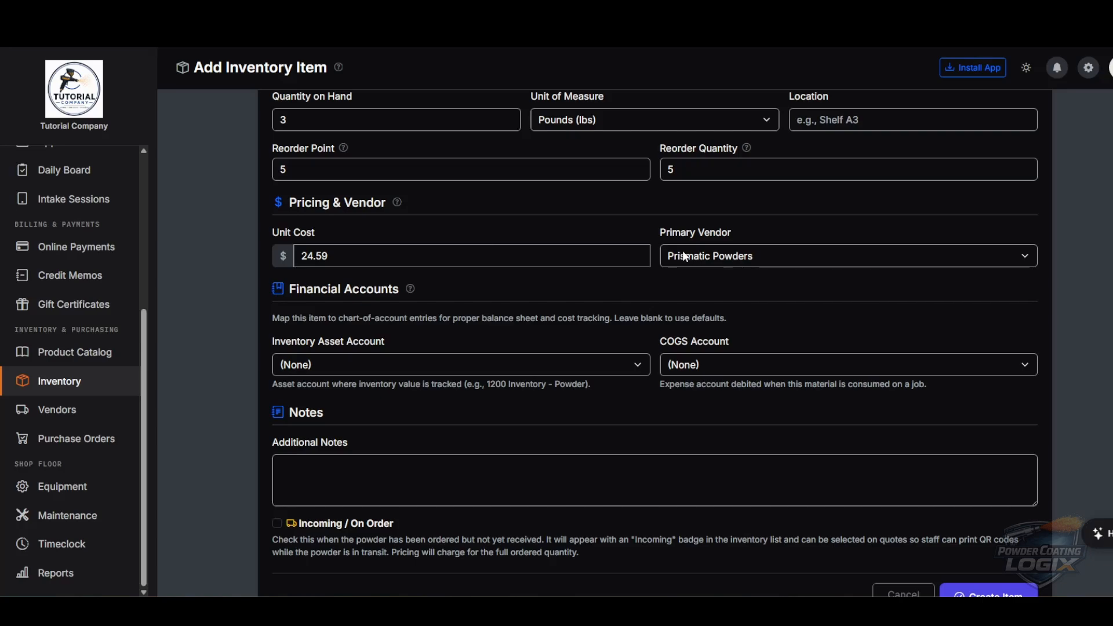
scroll(608, 284, down, 1)
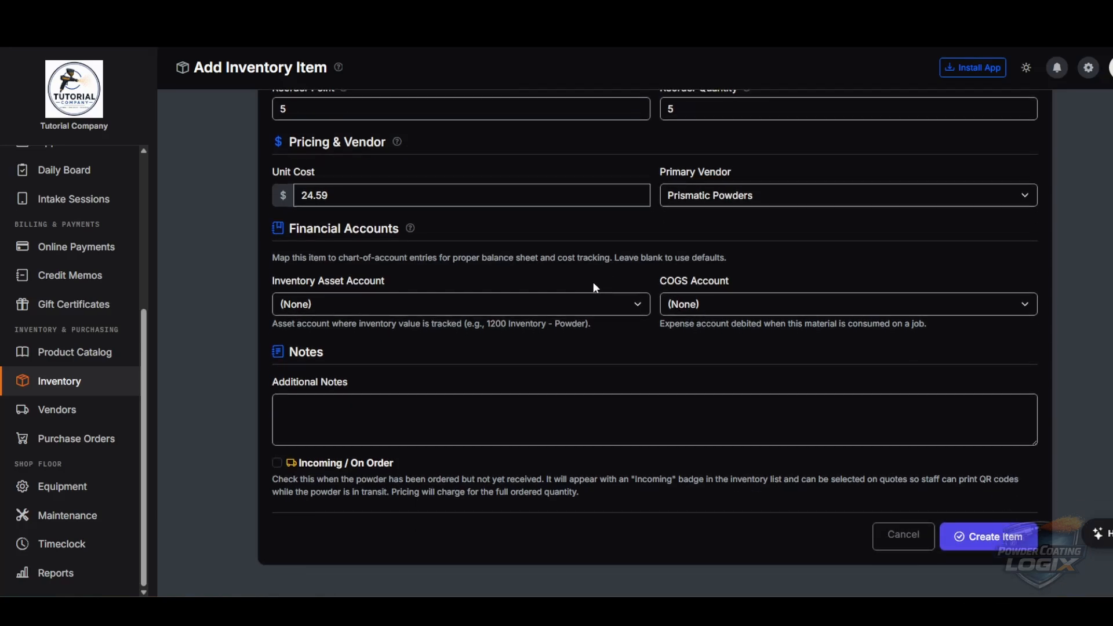
- Assign accounts 1200 – Inventory - Powder and 5000 – Cost of Goods Sold, then create Illusion Cherry
click(547, 303)
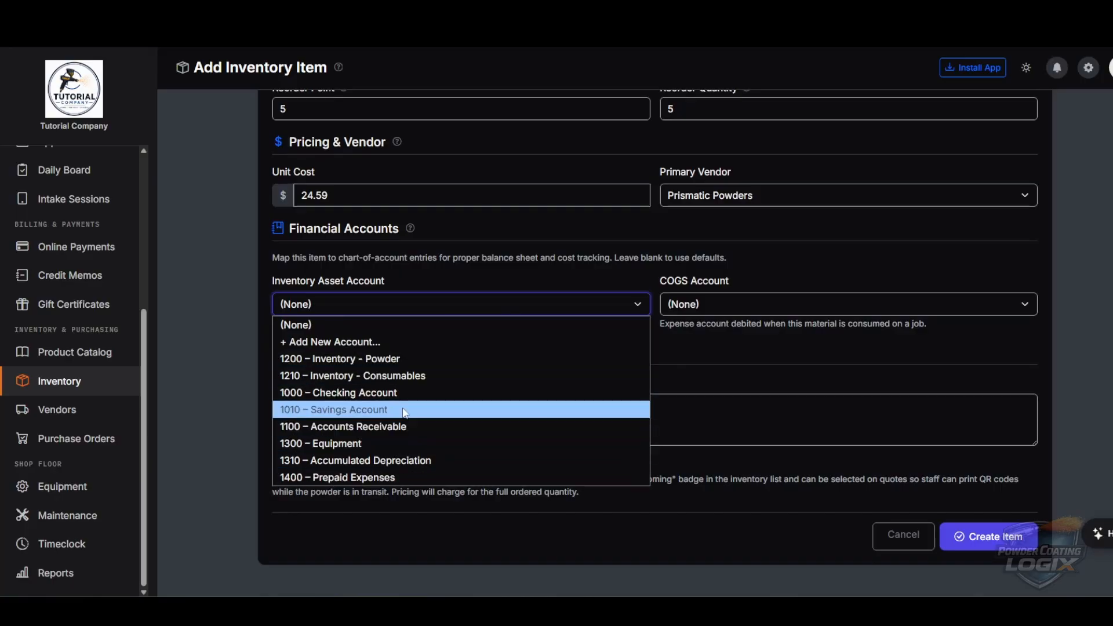
click(383, 357)
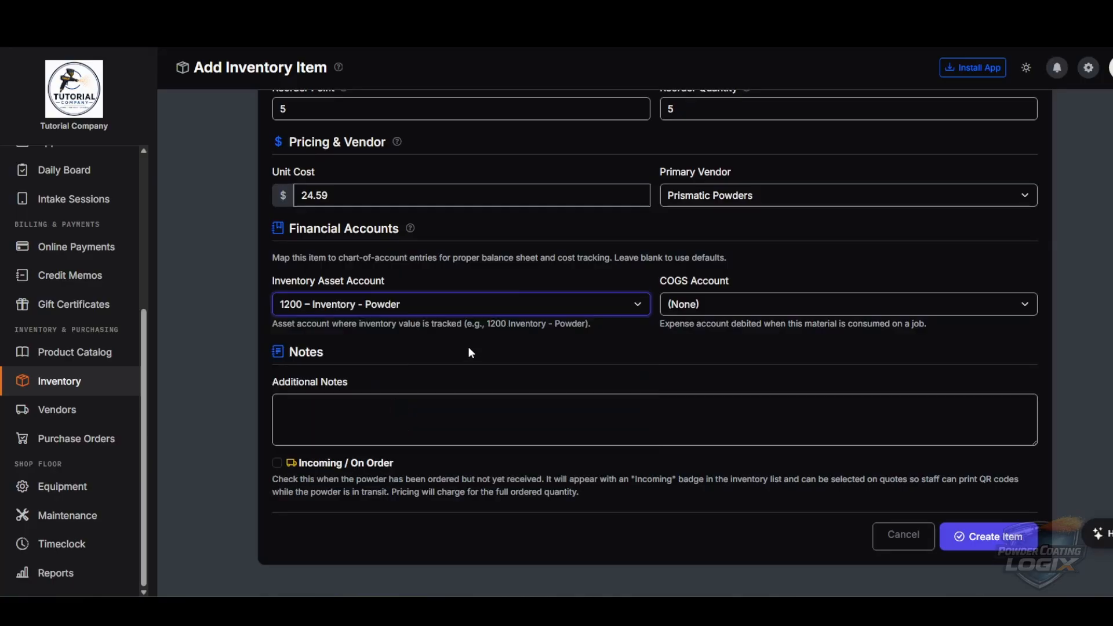
click(697, 308)
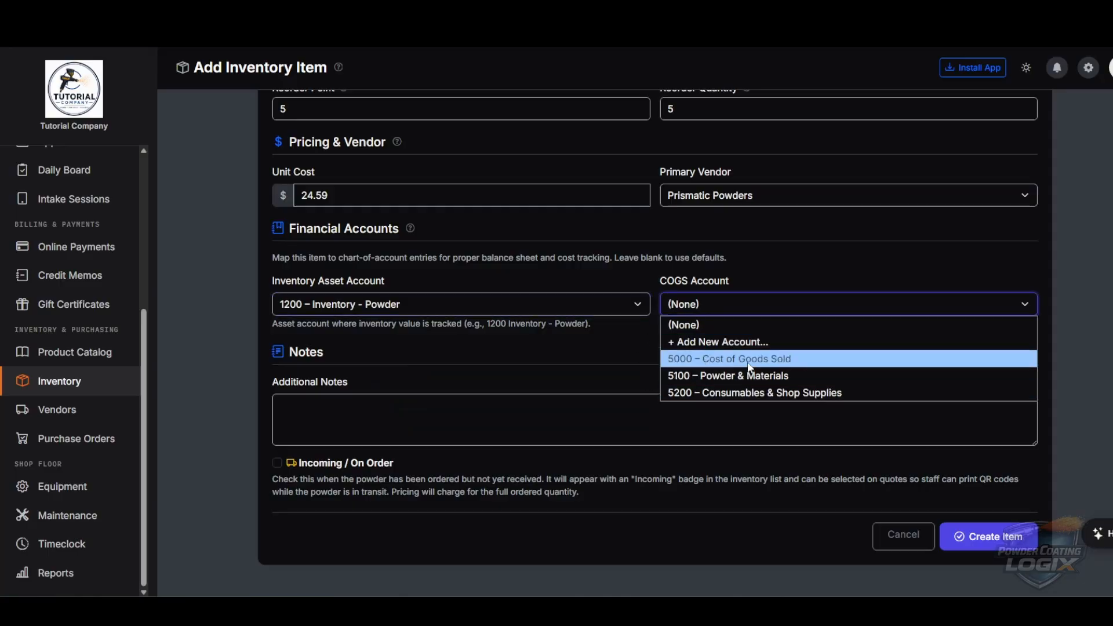
click(748, 359)
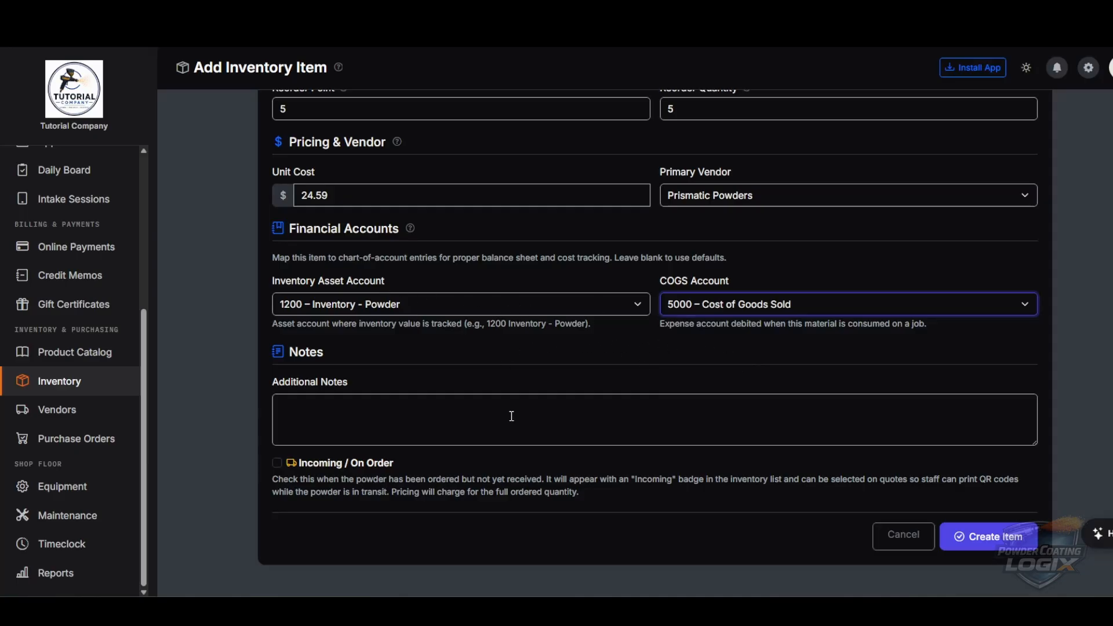
click(430, 406)
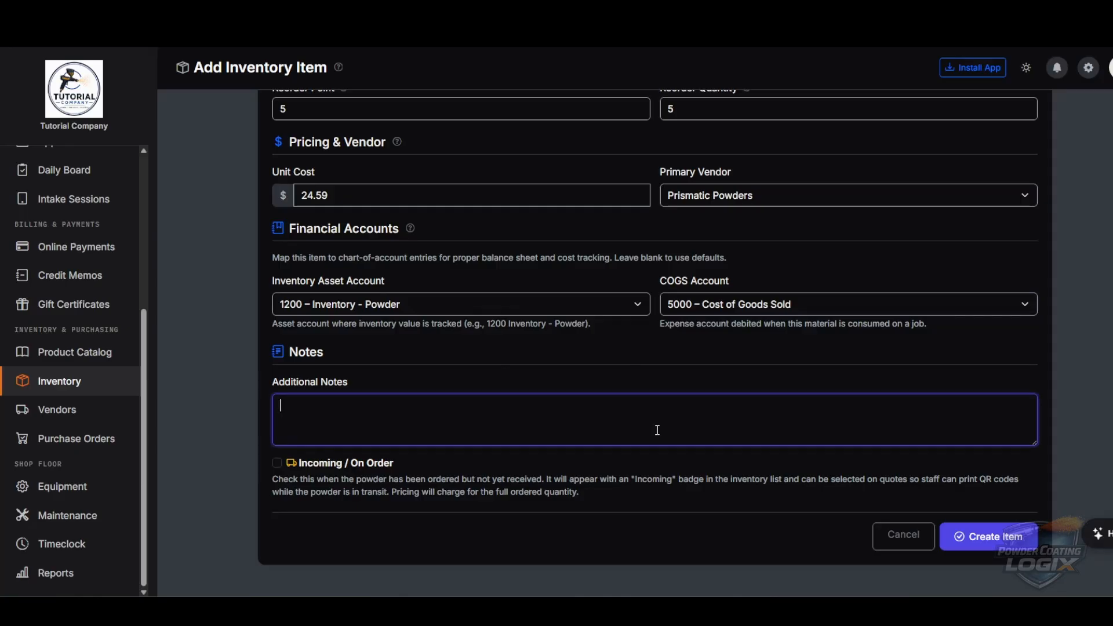
click(990, 538)
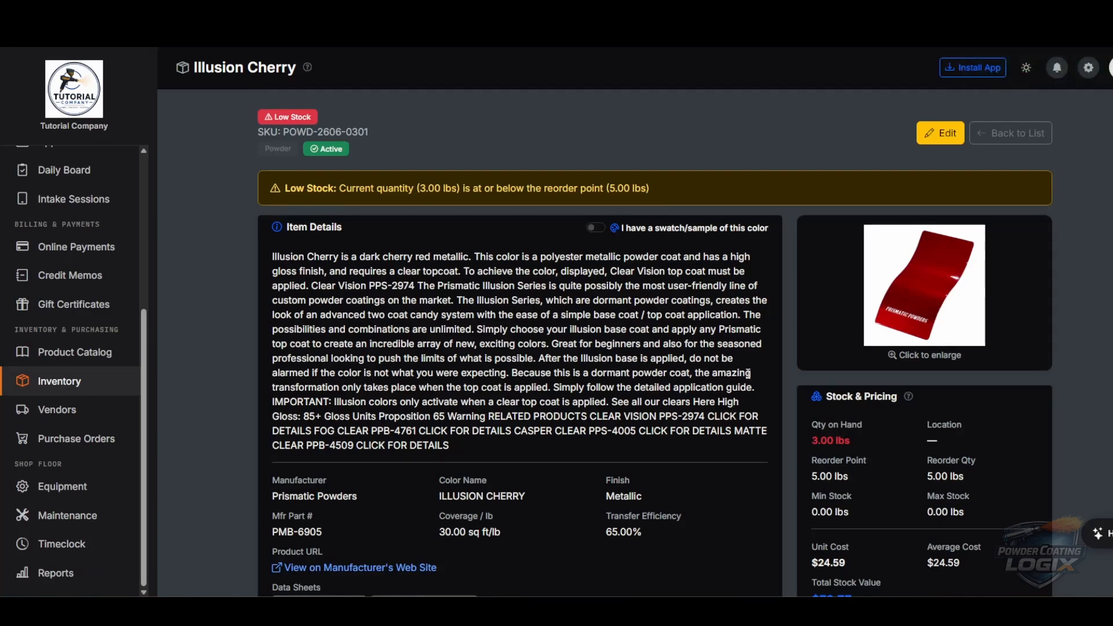
scroll(705, 385, down, 6)
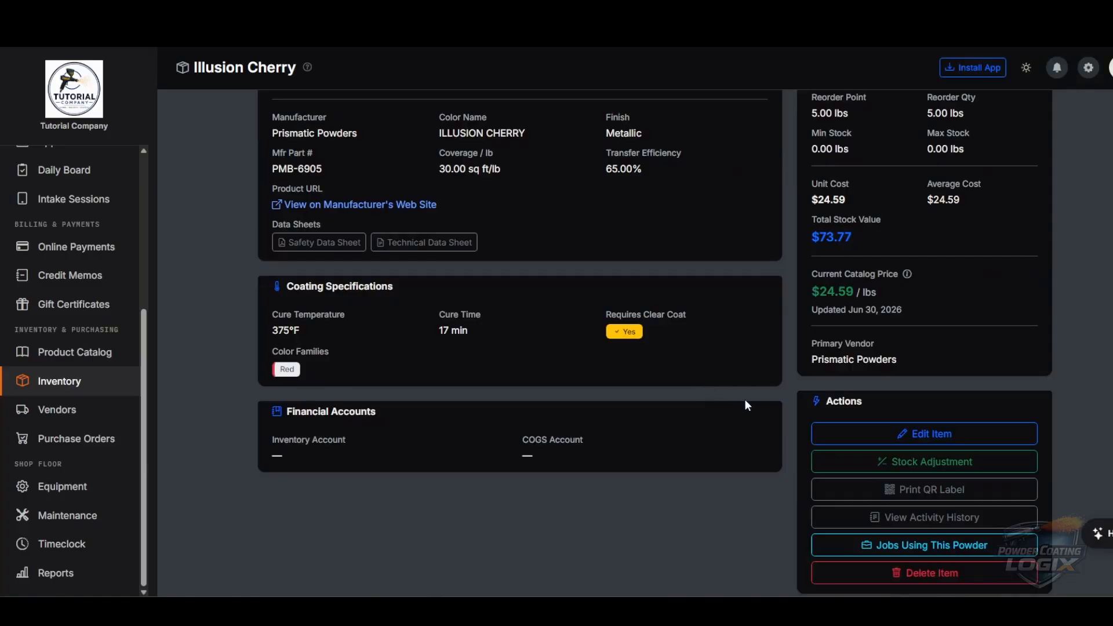
scroll(747, 405, up, 2)
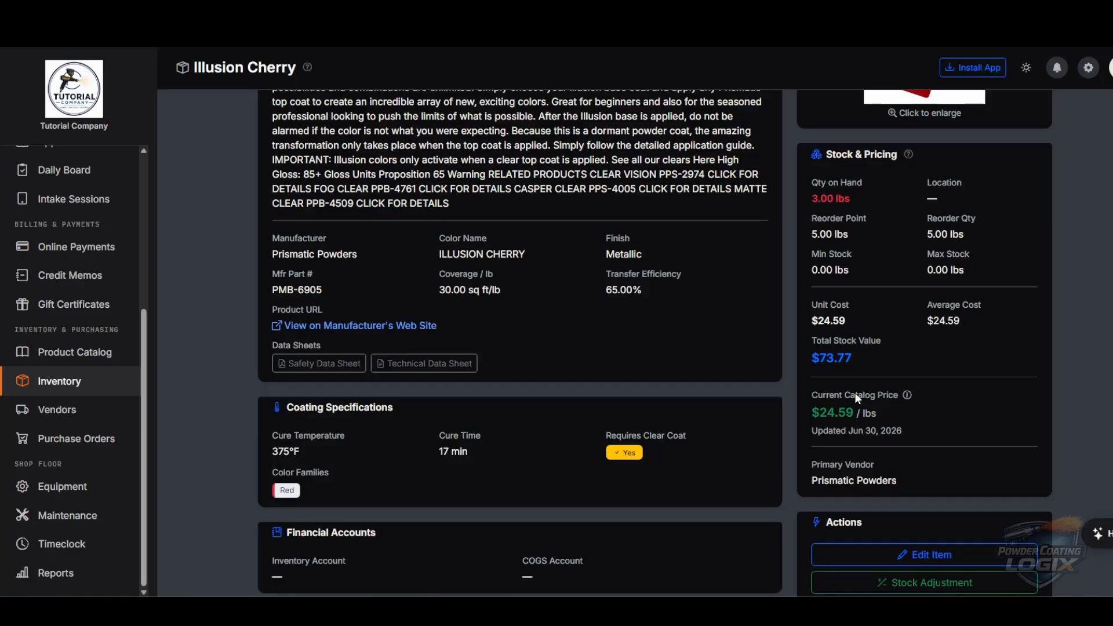
scroll(854, 392, up, 3)
scroll(742, 372, down, 3)
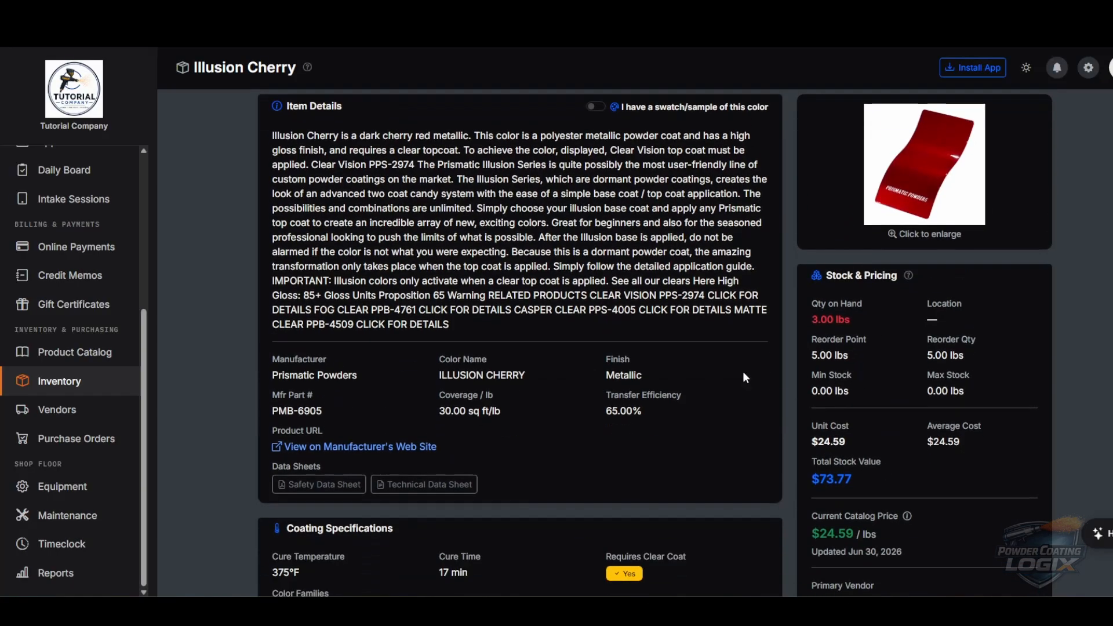
- Browse the Prismatic Powders Illusion Cherry product page and view its red wheel photo
click(357, 326)
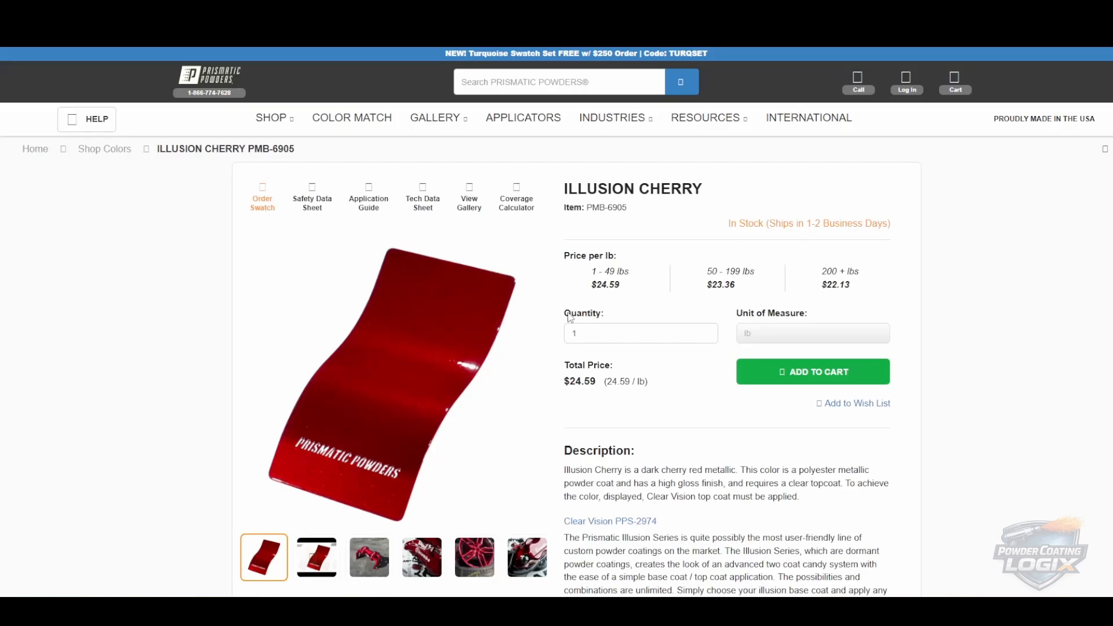
scroll(632, 365, down, 3)
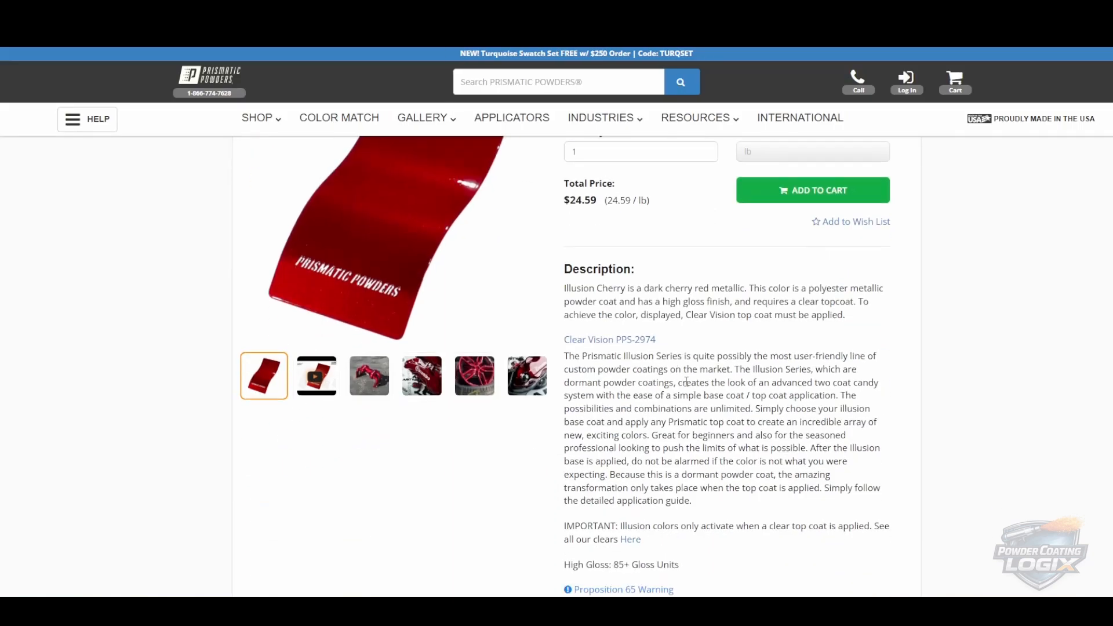
click(487, 378)
scroll(493, 371, up, 3)
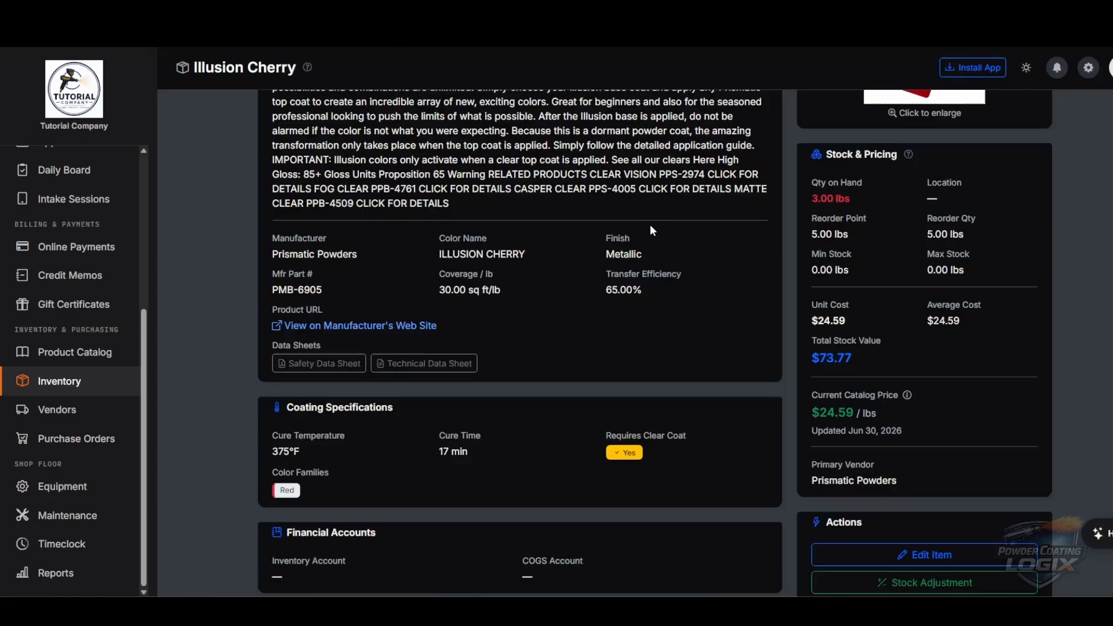
scroll(658, 326, up, 5)
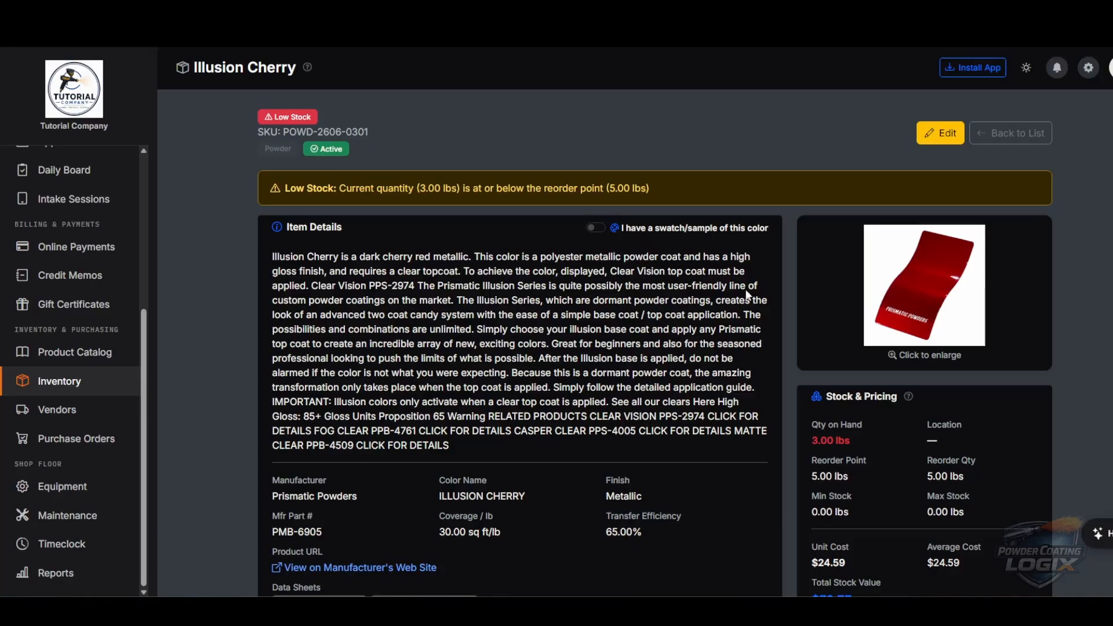
- Turn on the swatch/sample toggle and highlight 3.00 lbs on hand and the 5.00 lbs reorder point
click(600, 228)
scroll(548, 226, down, 4)
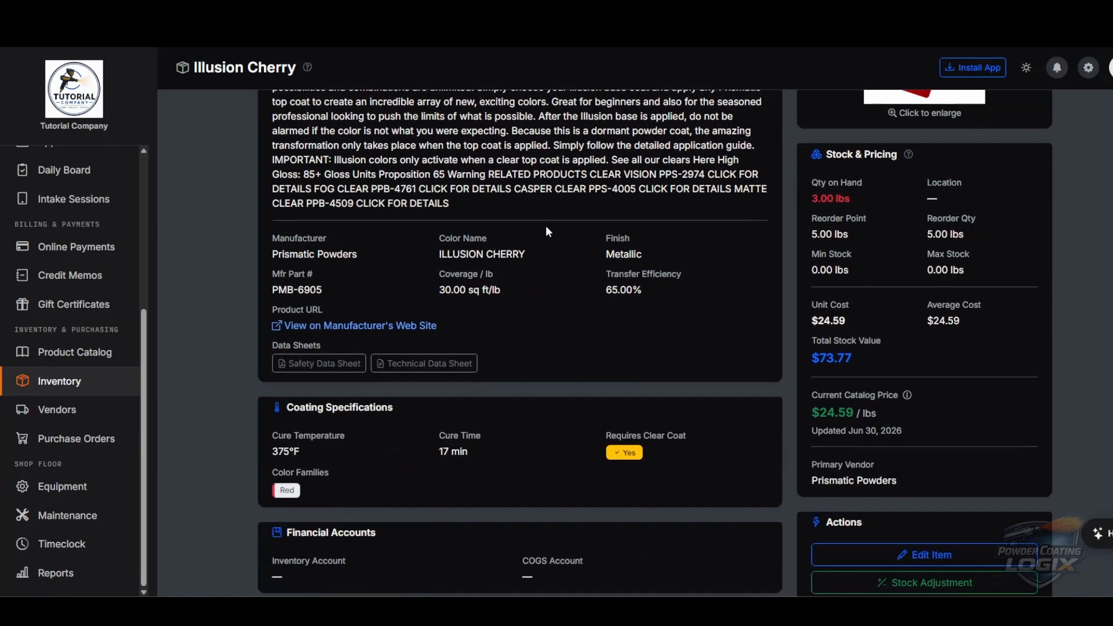
drag(857, 197, 809, 198)
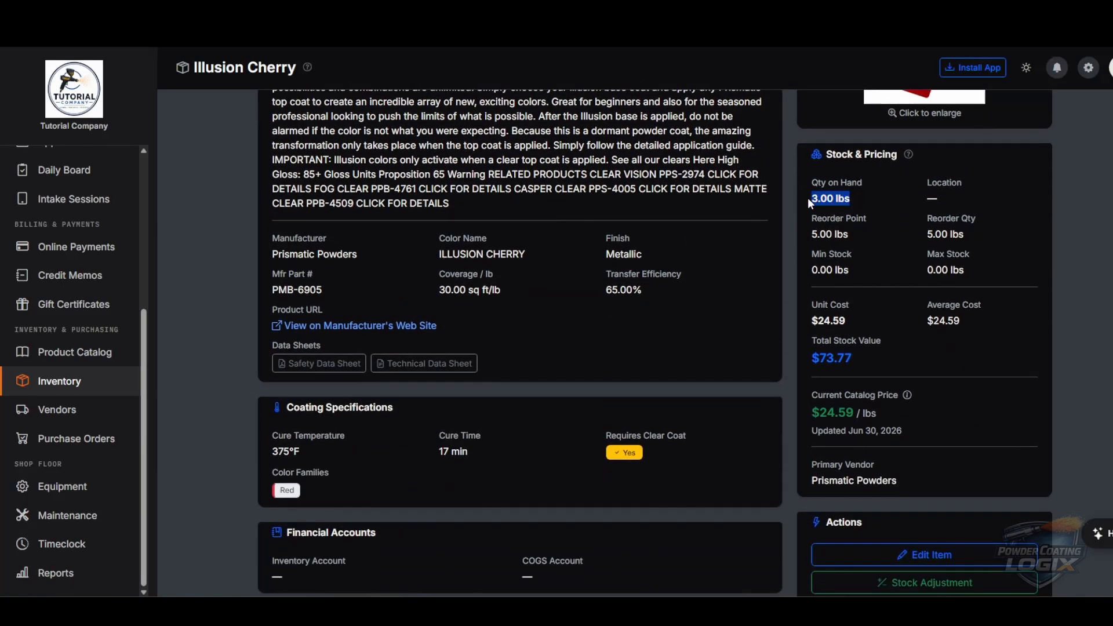
triple_click(853, 234)
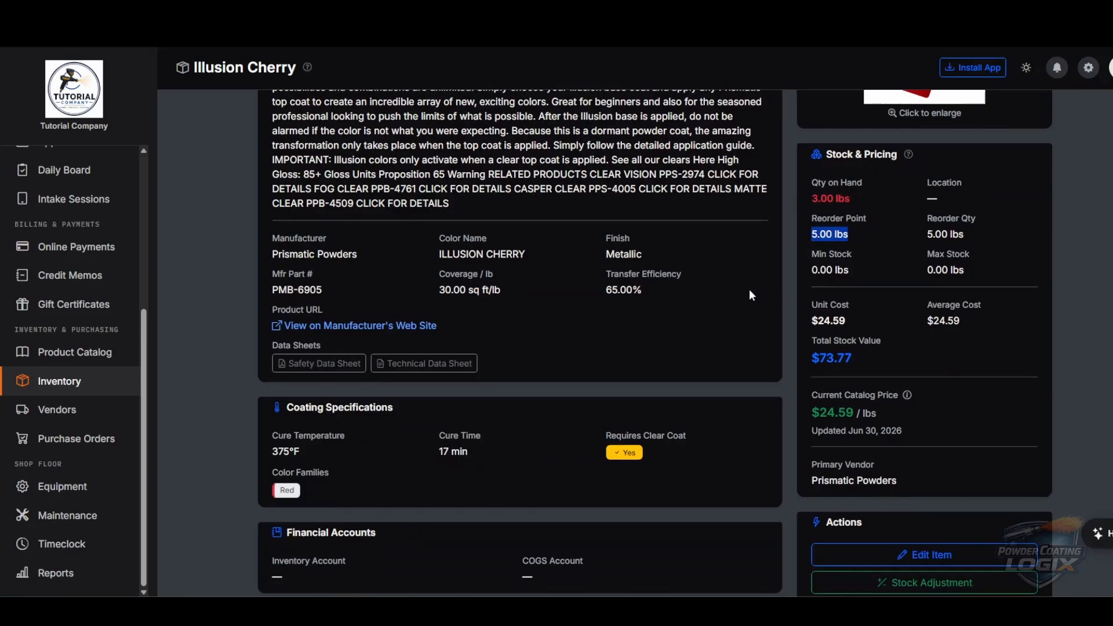
scroll(732, 283, up, 4)
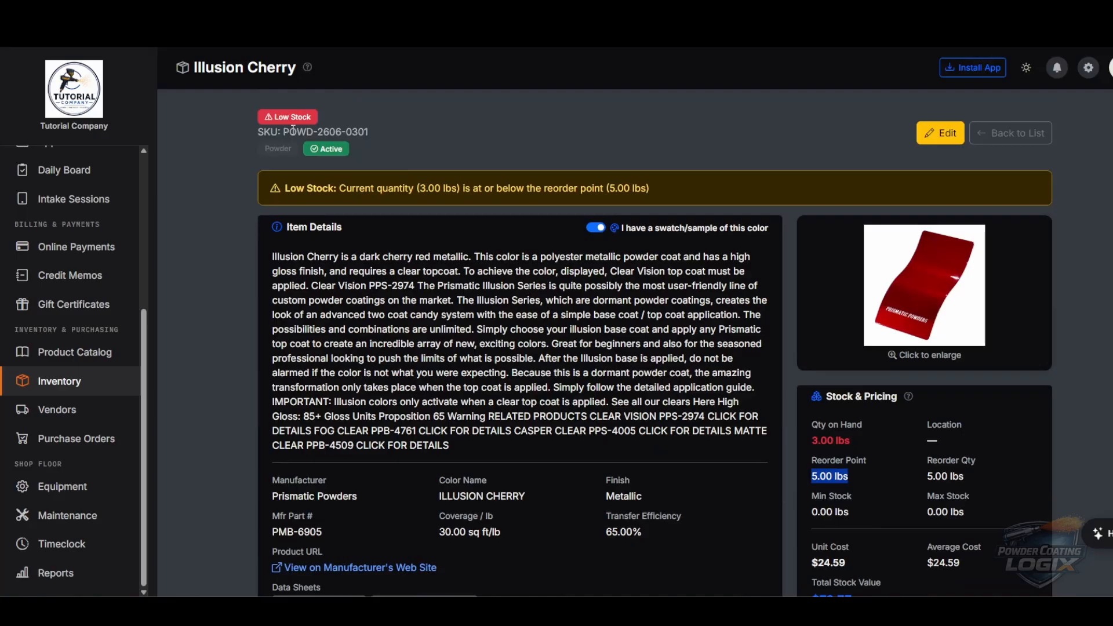
scroll(522, 235, down, 7)
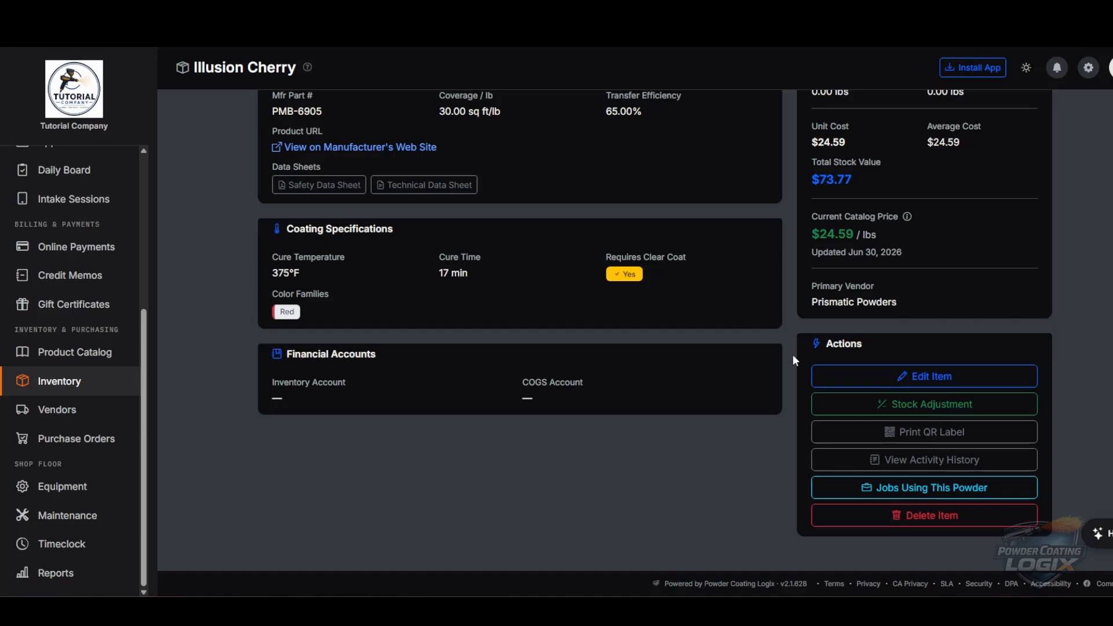
- Change Illusion Cherry's Reorder Point from 5.00 to 3 lbs and save the item
click(930, 384)
scroll(548, 296, down, 3)
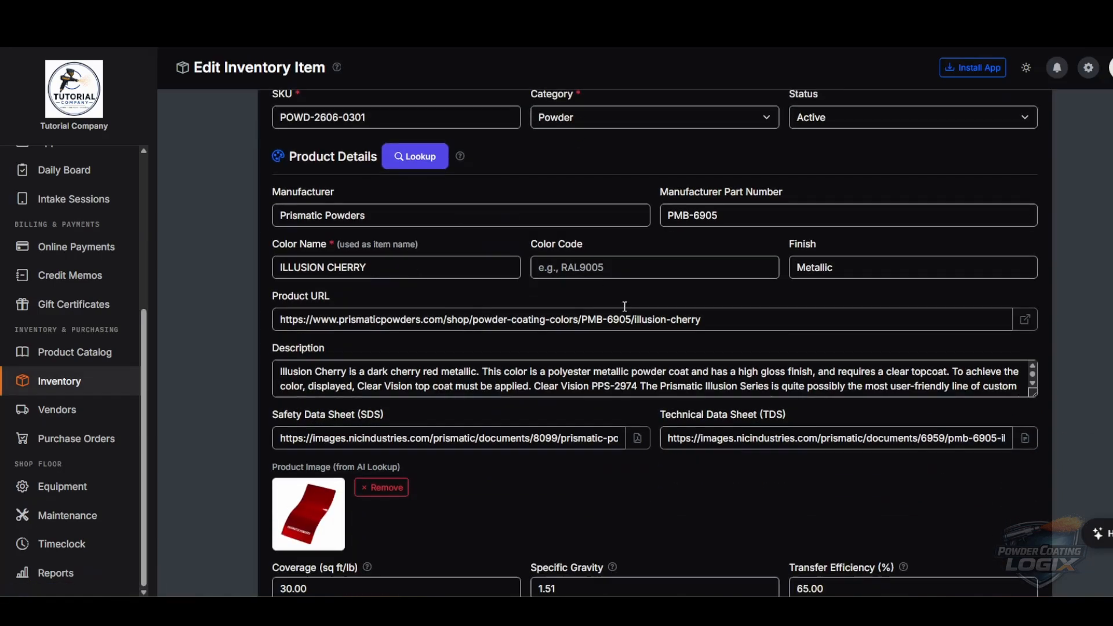
scroll(668, 319, down, 10)
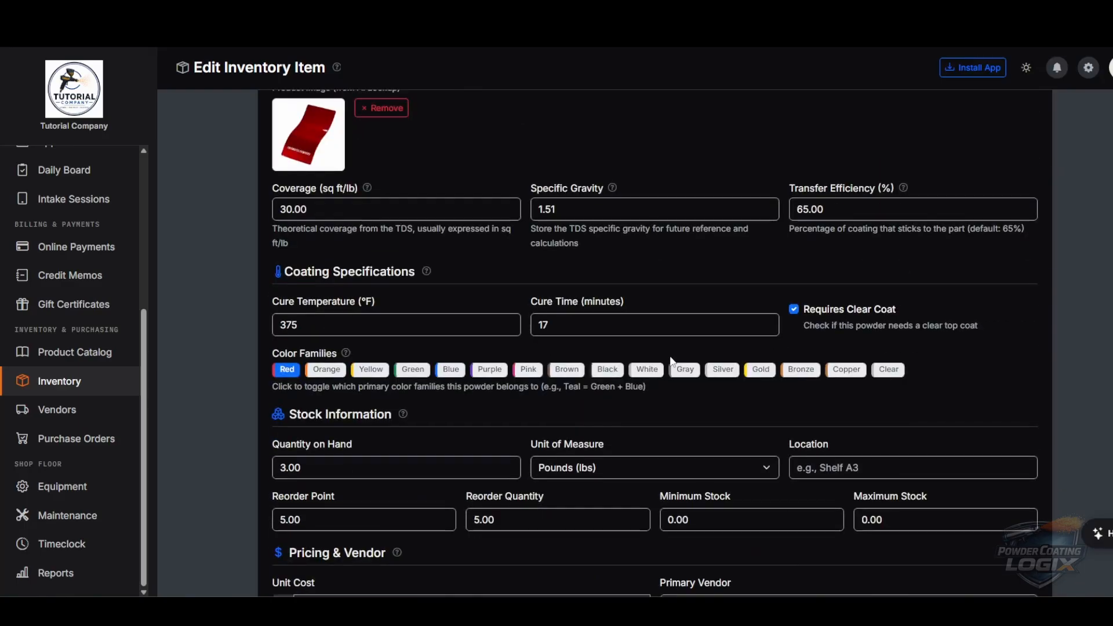
scroll(438, 291, up, 4)
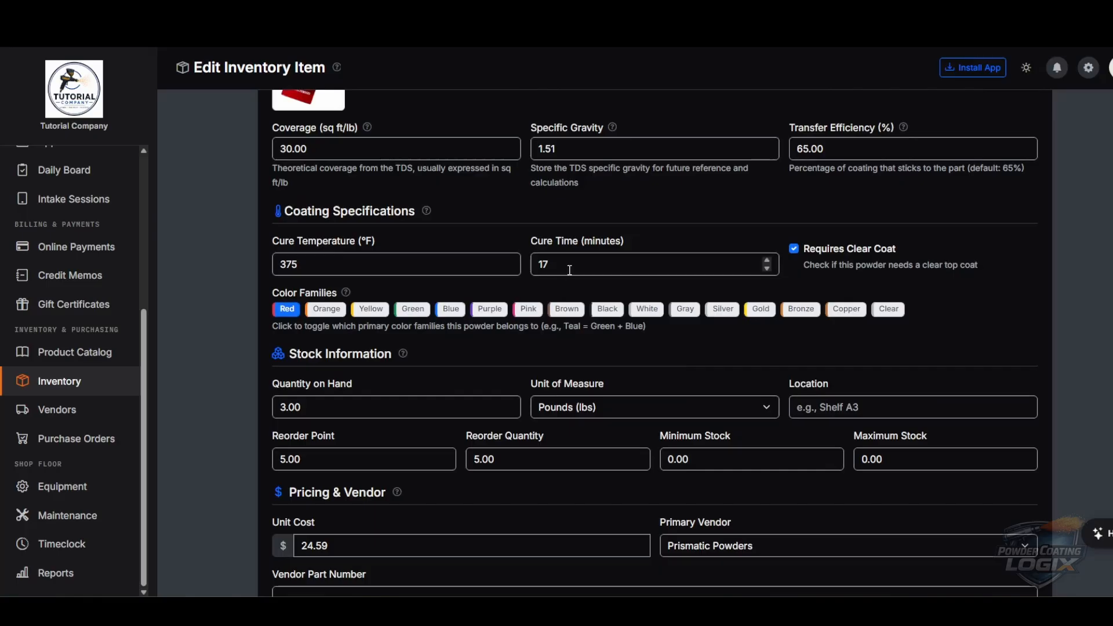
scroll(585, 273, down, 5)
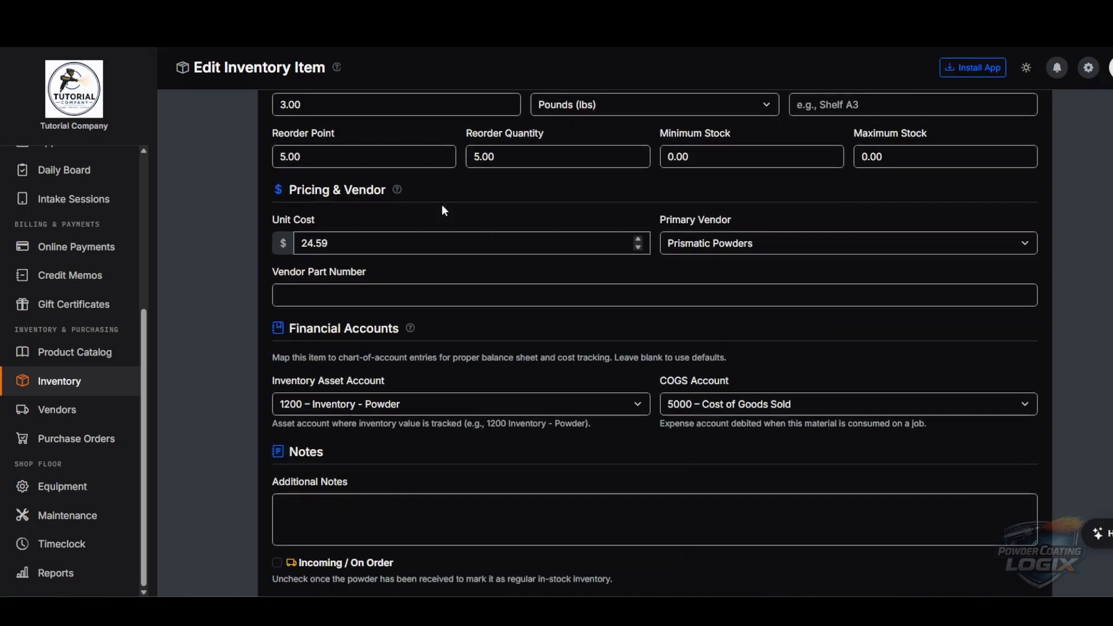
double_click(319, 158)
text(3)
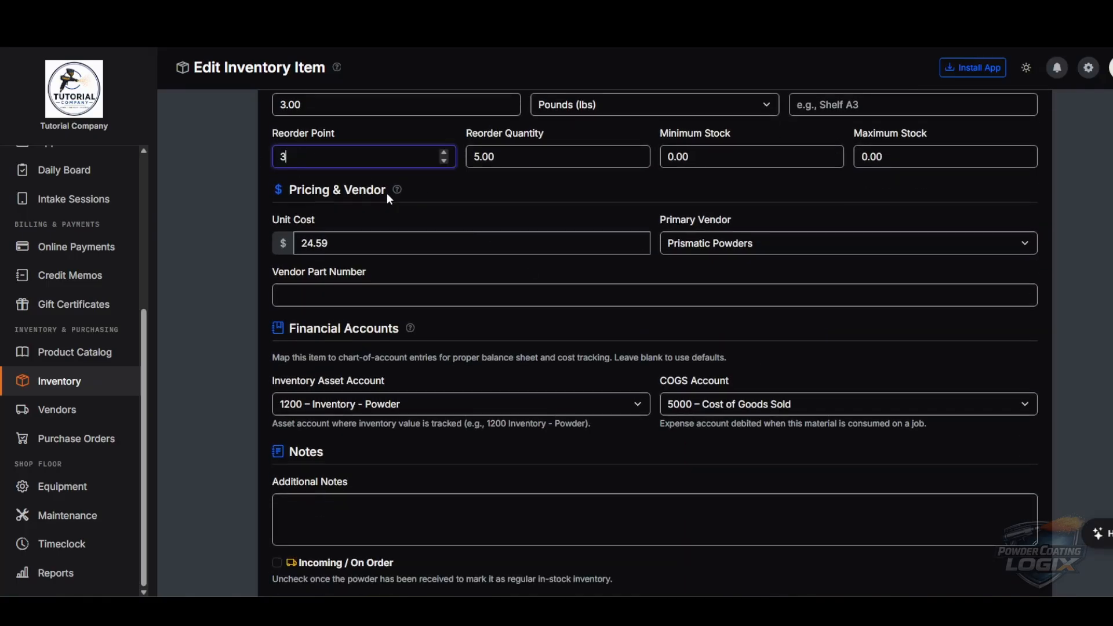
click(549, 187)
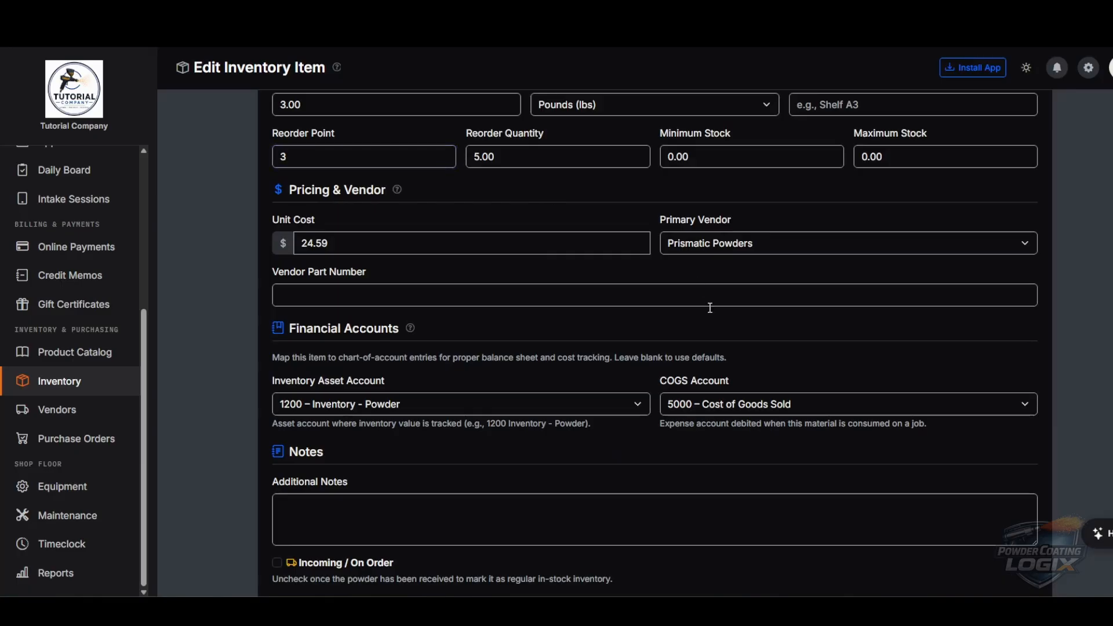
scroll(823, 440, down, 3)
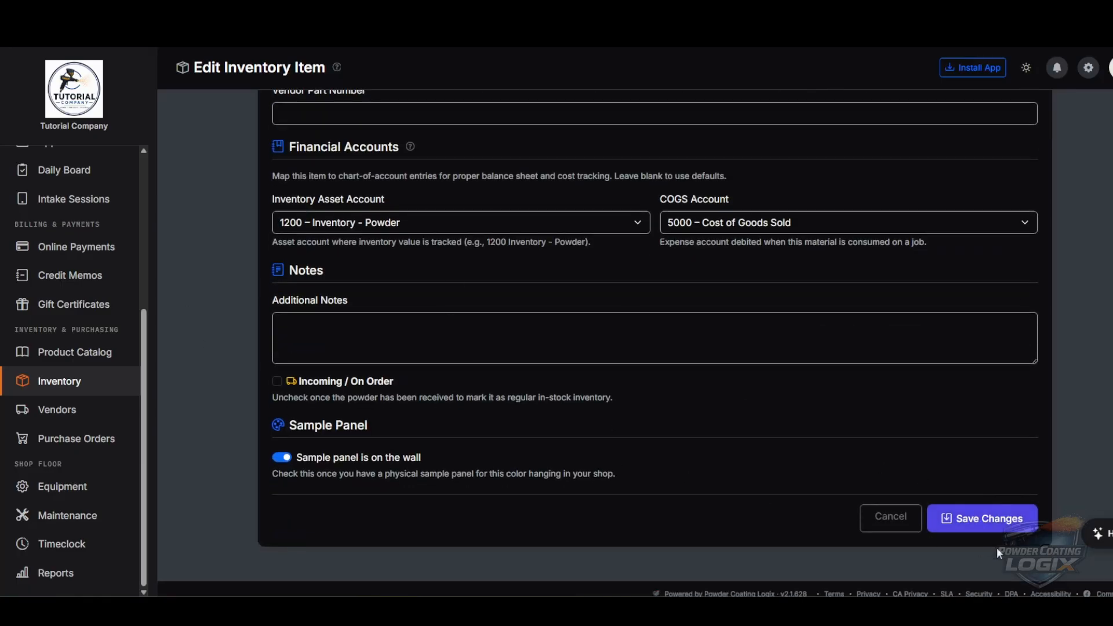
click(992, 522)
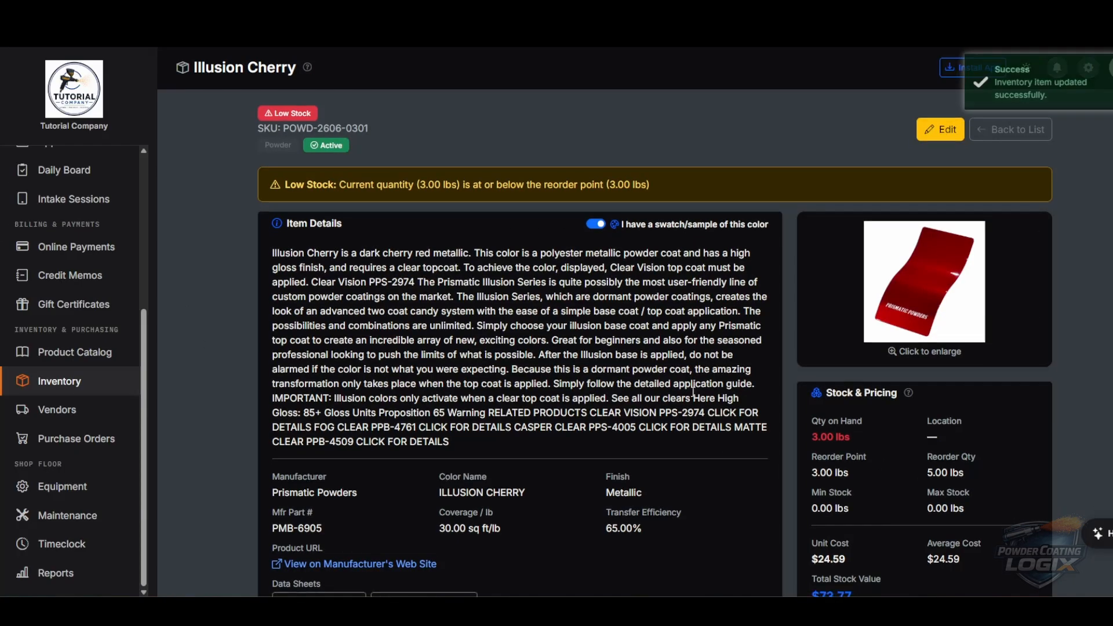
- Preview and close Illusion Cherry's QR label, then start a Stock Adjustment for it
scroll(694, 392, down, 6)
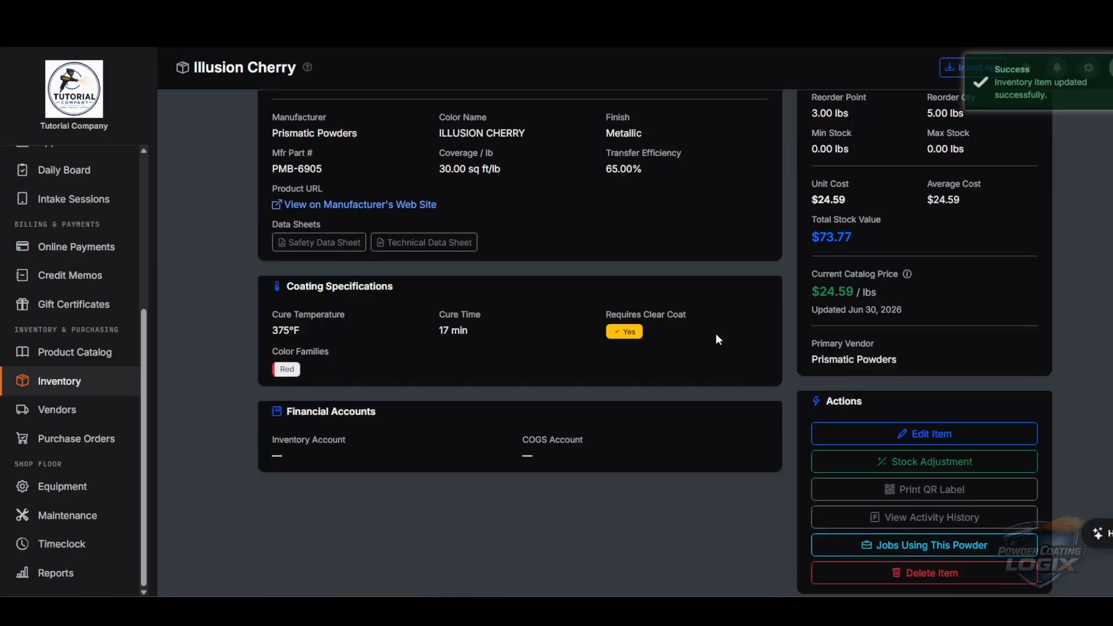
scroll(716, 334, down, 1)
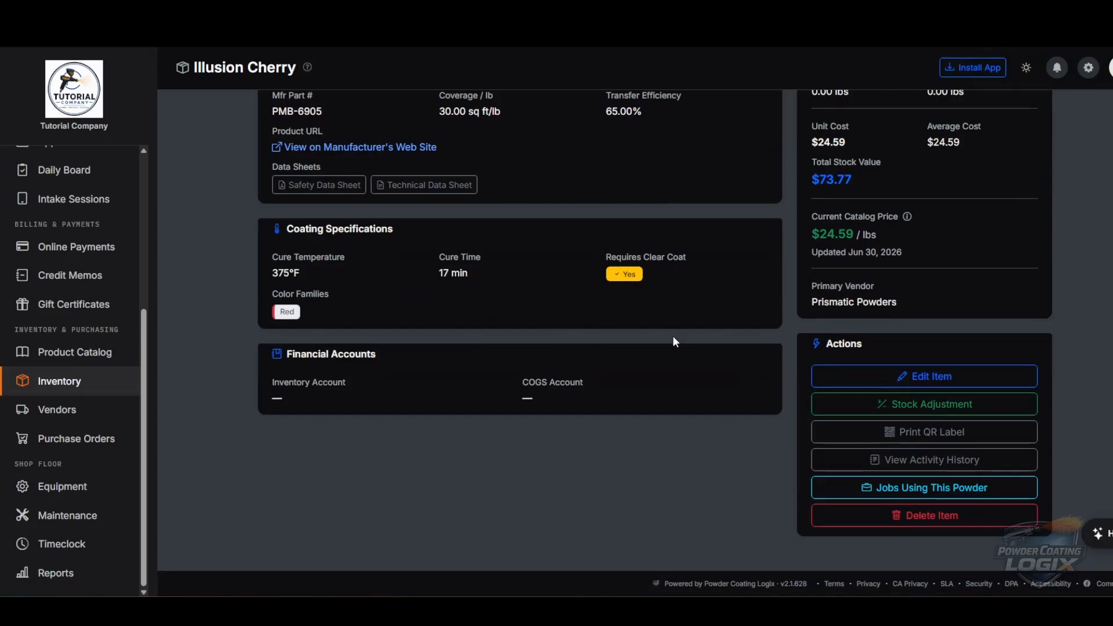
click(934, 440)
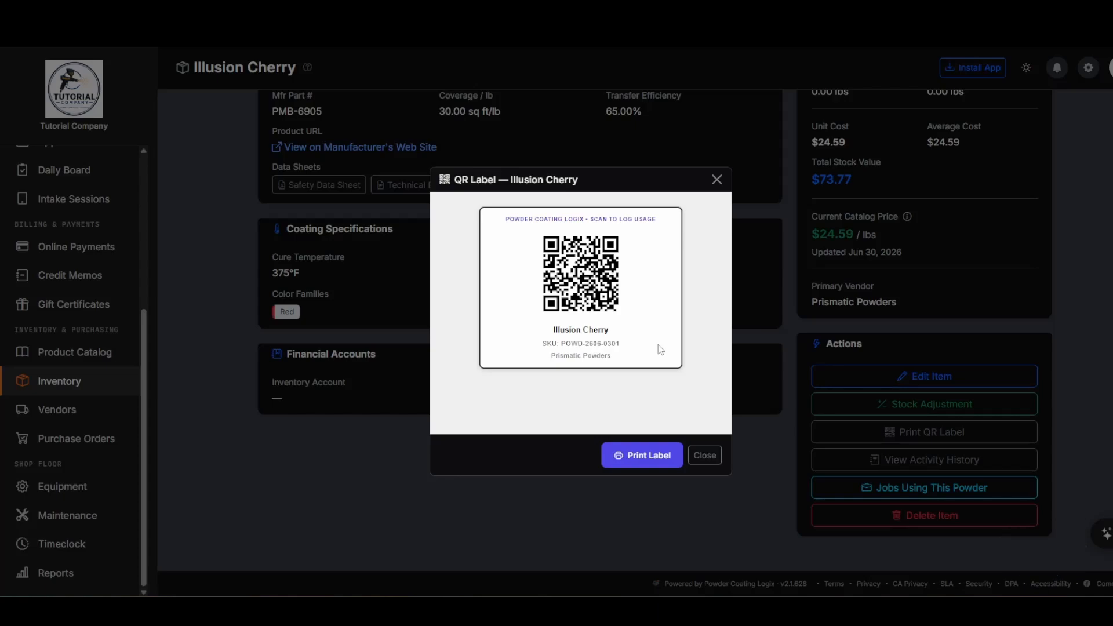
click(705, 455)
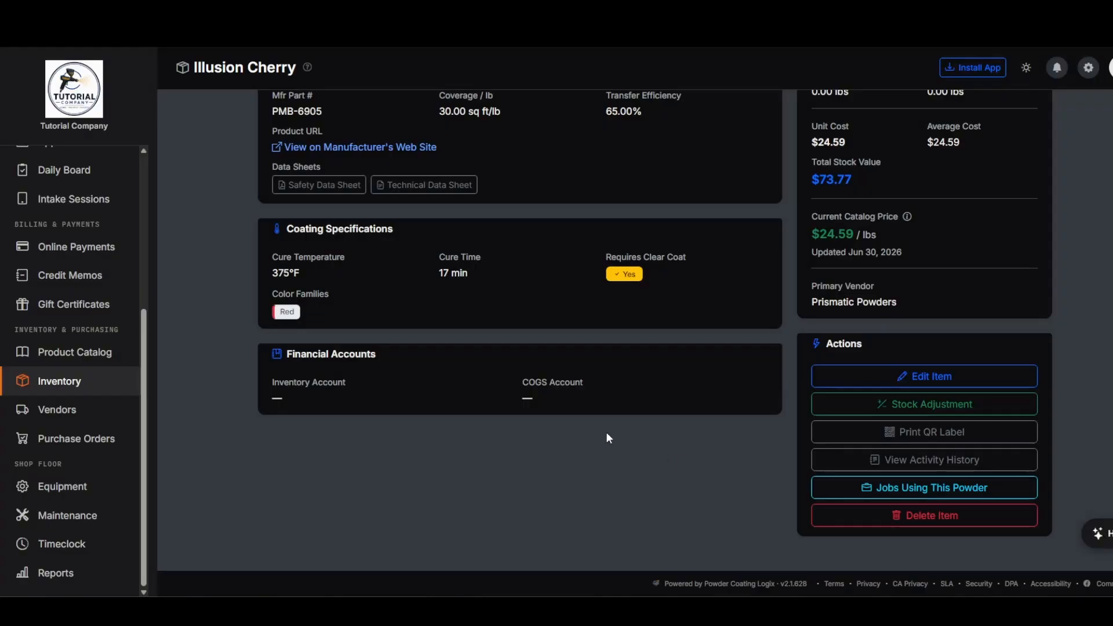
click(920, 406)
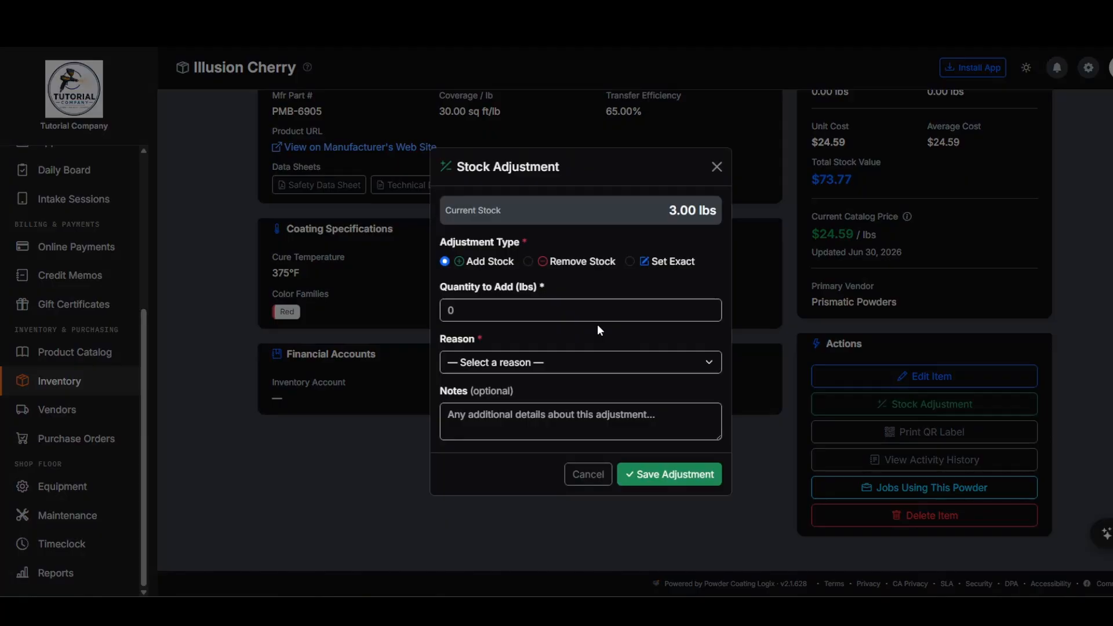
- Remove 1 lb of Illusion Cherry with reason 'Damaged / unusable product' and save the adjustment
click(542, 262)
click(449, 310)
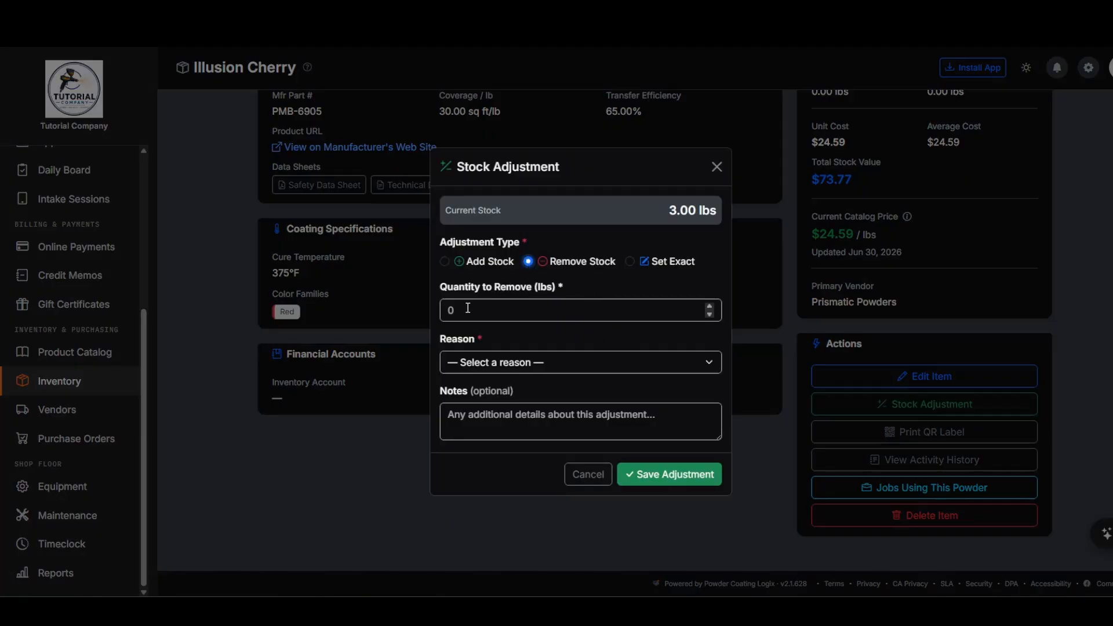
text(1)
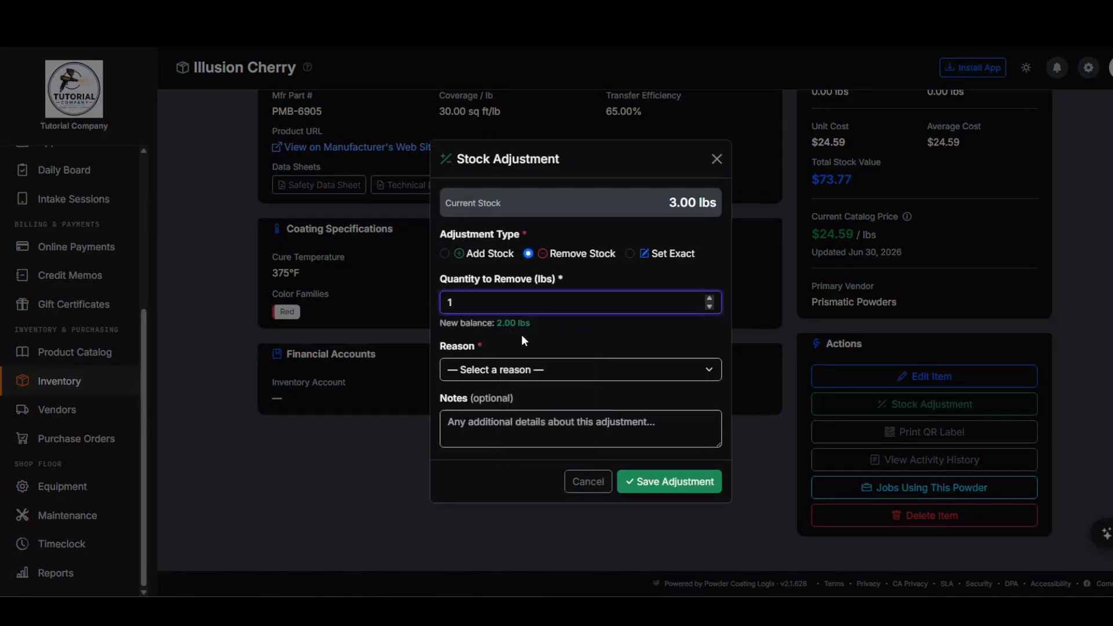
click(520, 380)
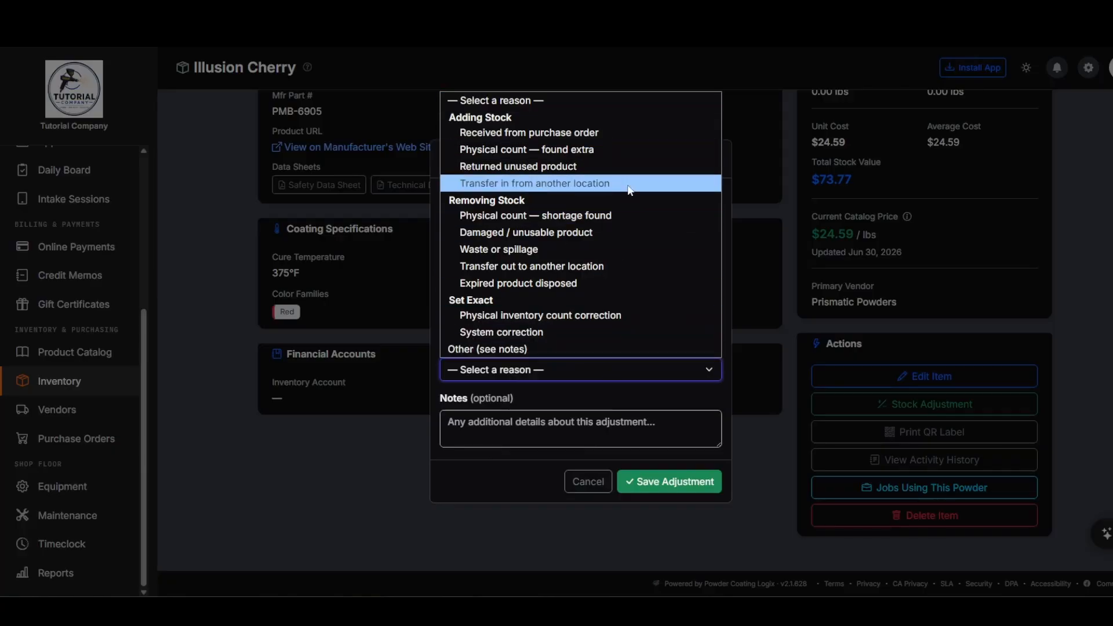
click(574, 233)
click(664, 482)
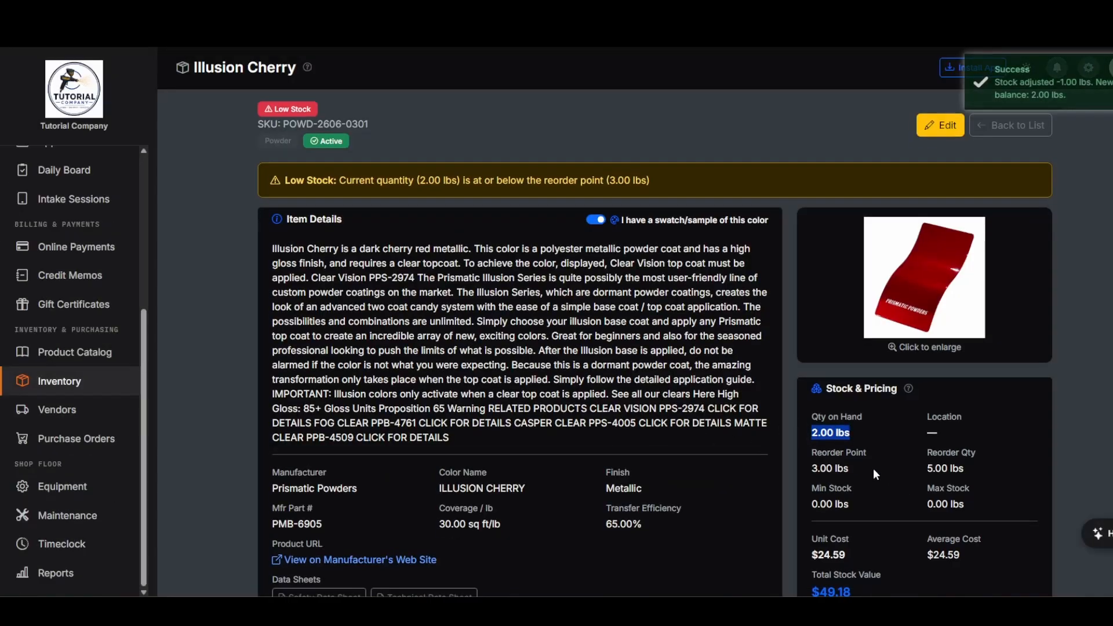
scroll(873, 469, down, 6)
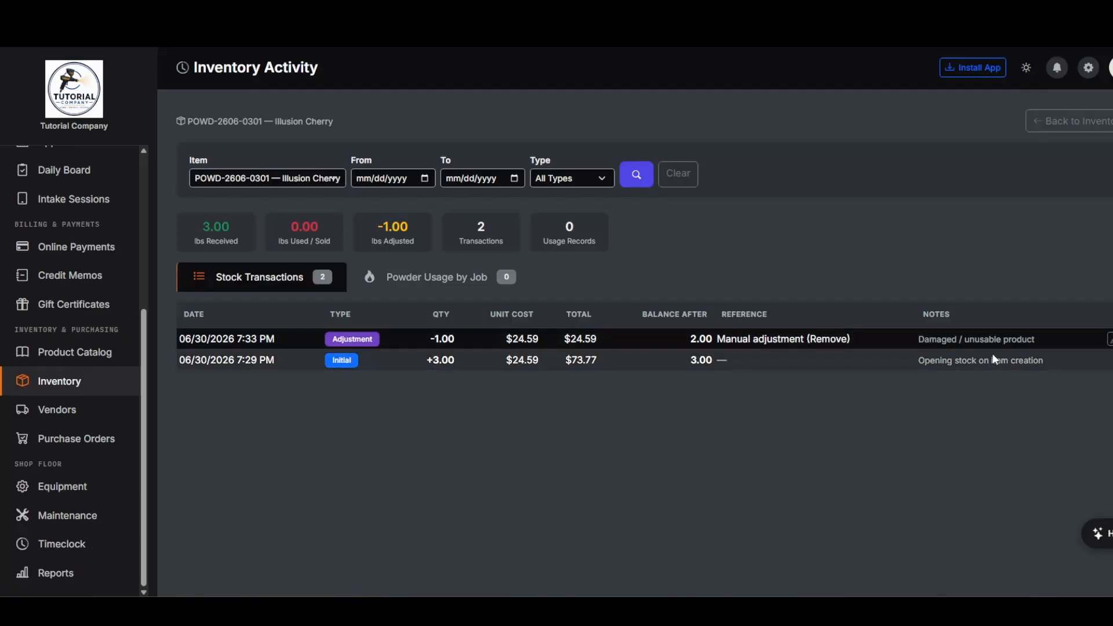
- Review the damaged-product entry in the activity history, then show Jobs Using This Powder
drag(1056, 343, 911, 340)
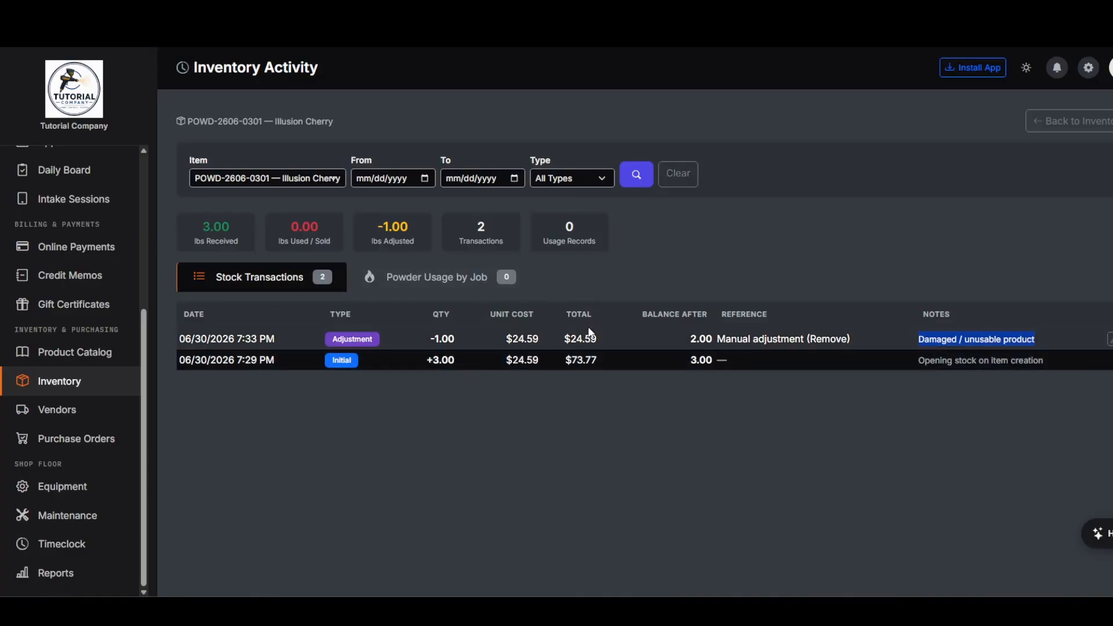
click(623, 357)
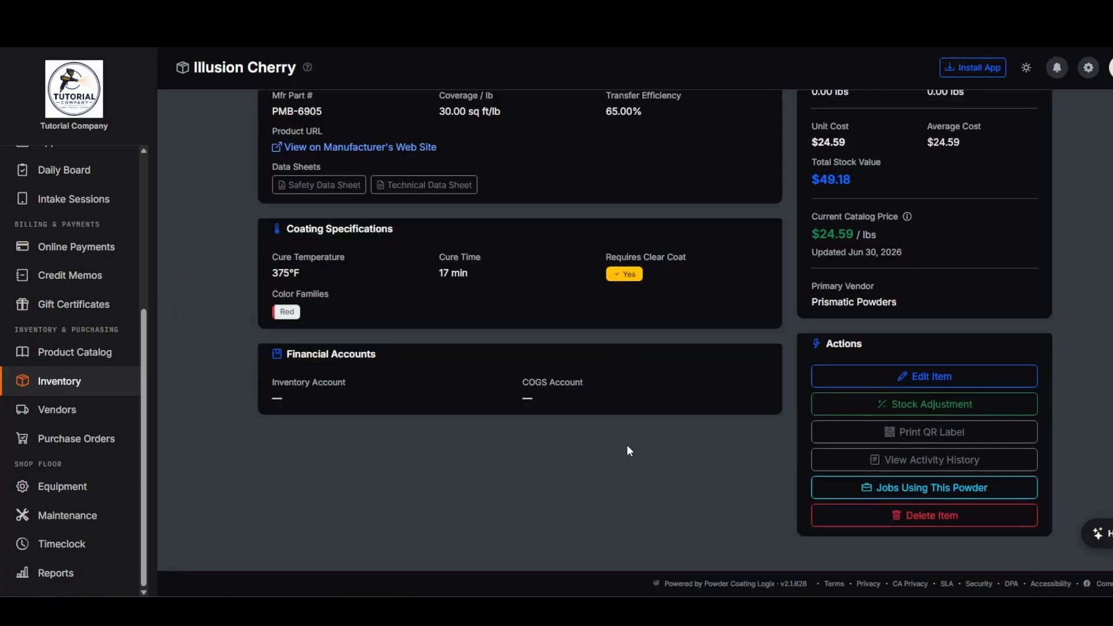
scroll(658, 462, up, 2)
scroll(673, 440, down, 2)
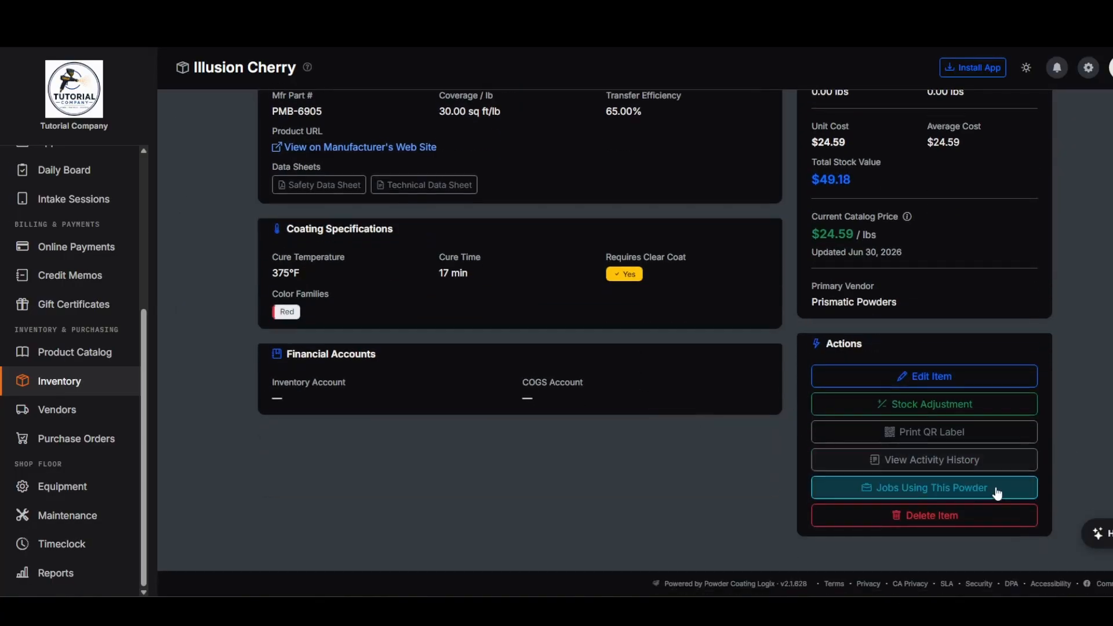
click(974, 496)
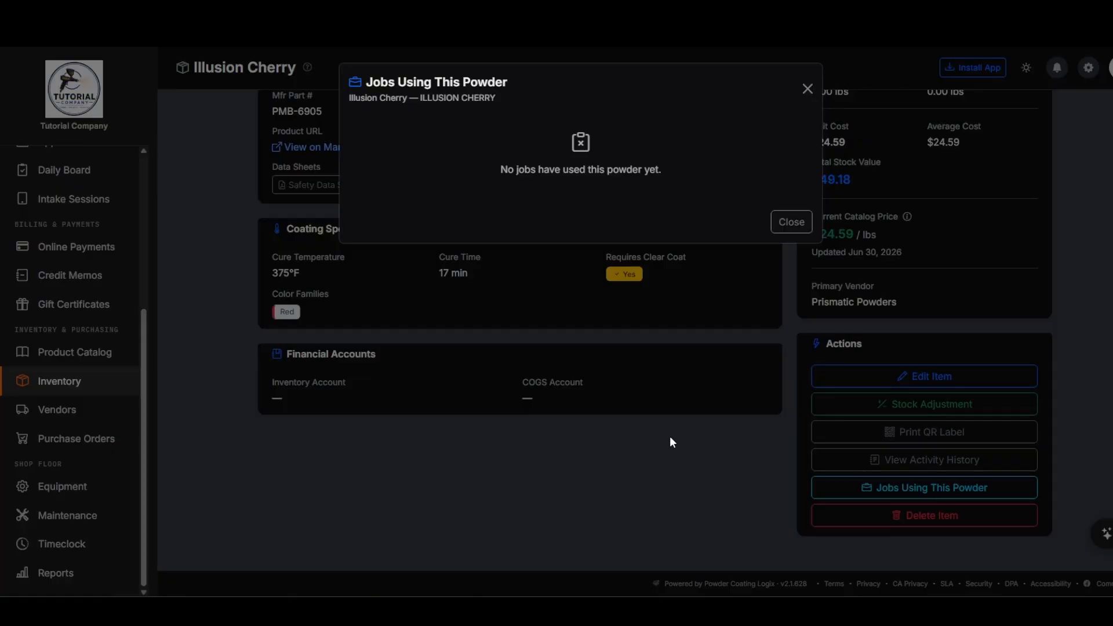
- Close the empty Jobs Using This Powder list and scroll back to the Data Sheets section
click(789, 224)
scroll(694, 439, up, 3)
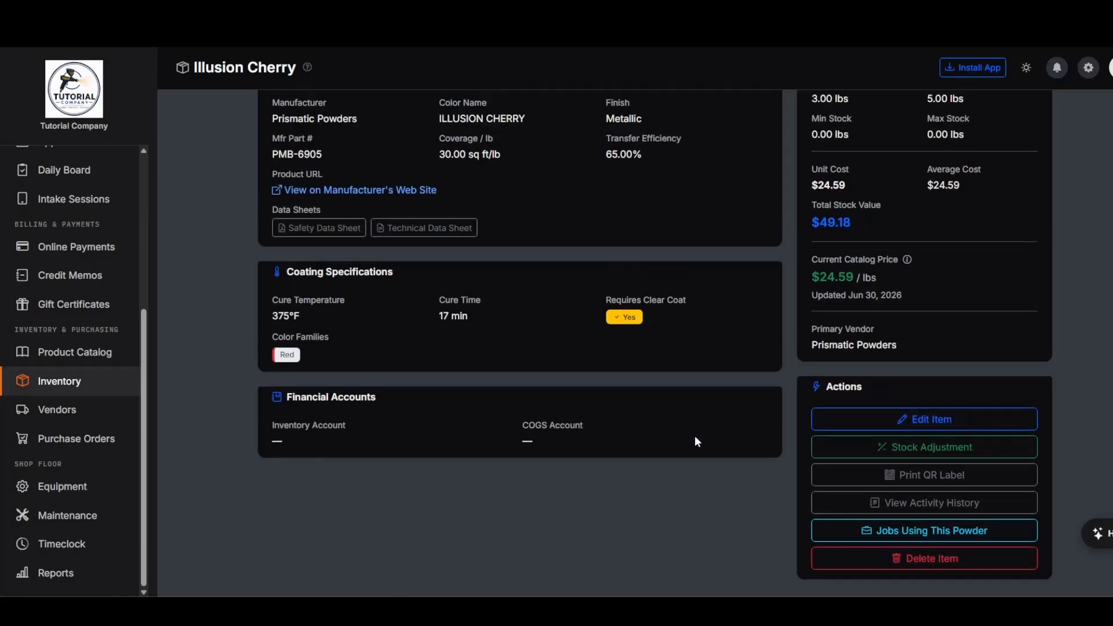
scroll(760, 348, down, 3)
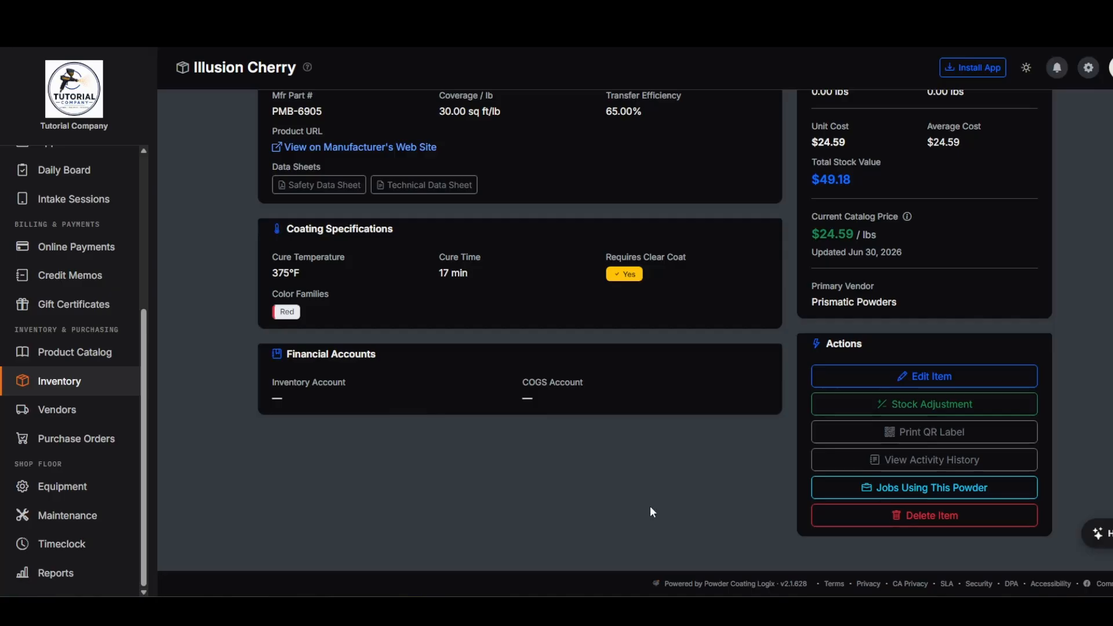
scroll(643, 496, up, 3)
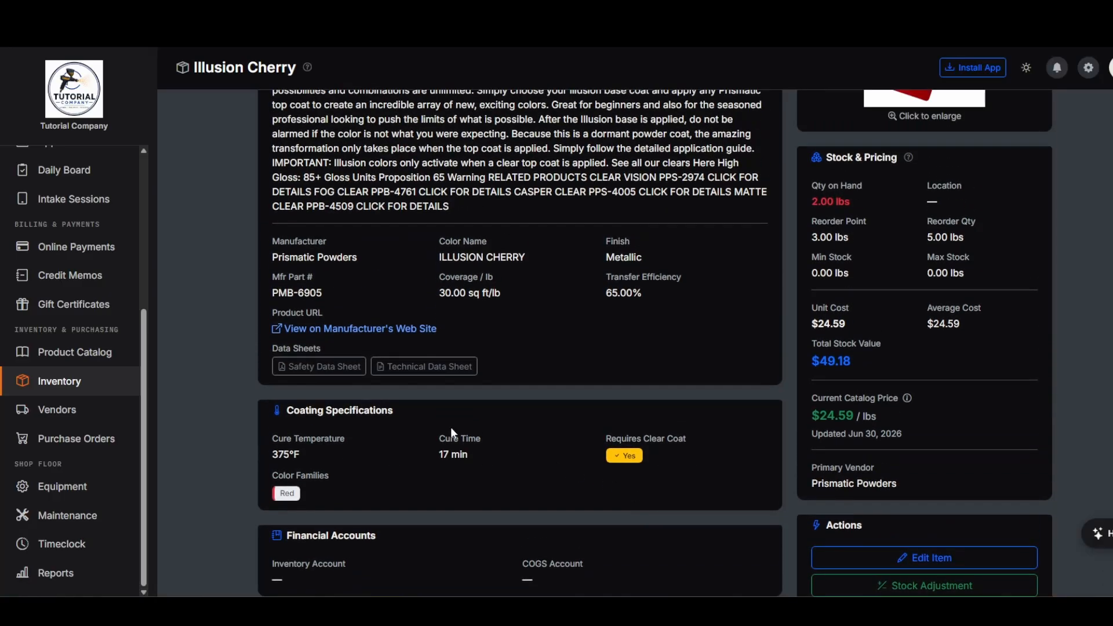
- Skim the P-Series safety data sheet PDF, then close its tab
click(335, 377)
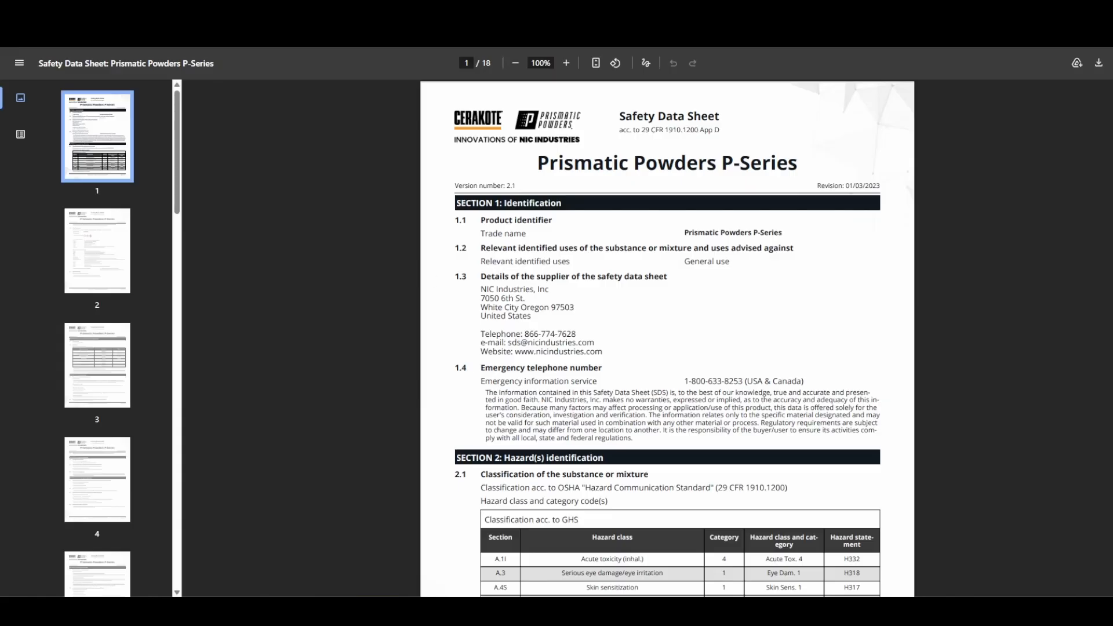
scroll(656, 371, down, 3)
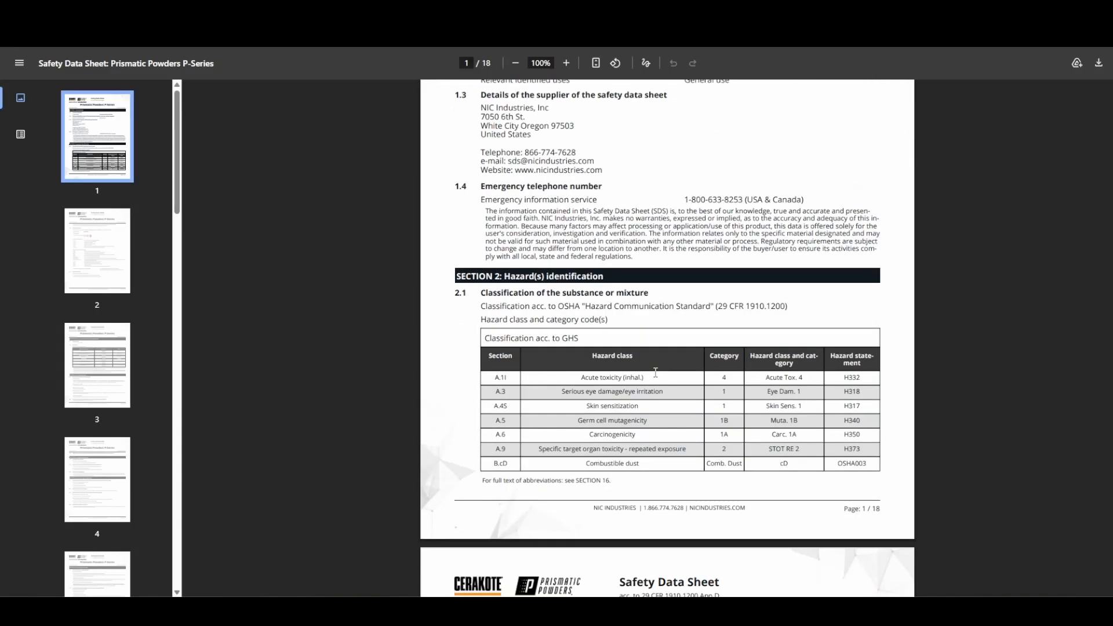
scroll(656, 372, up, 3)
key(ctrl+w)
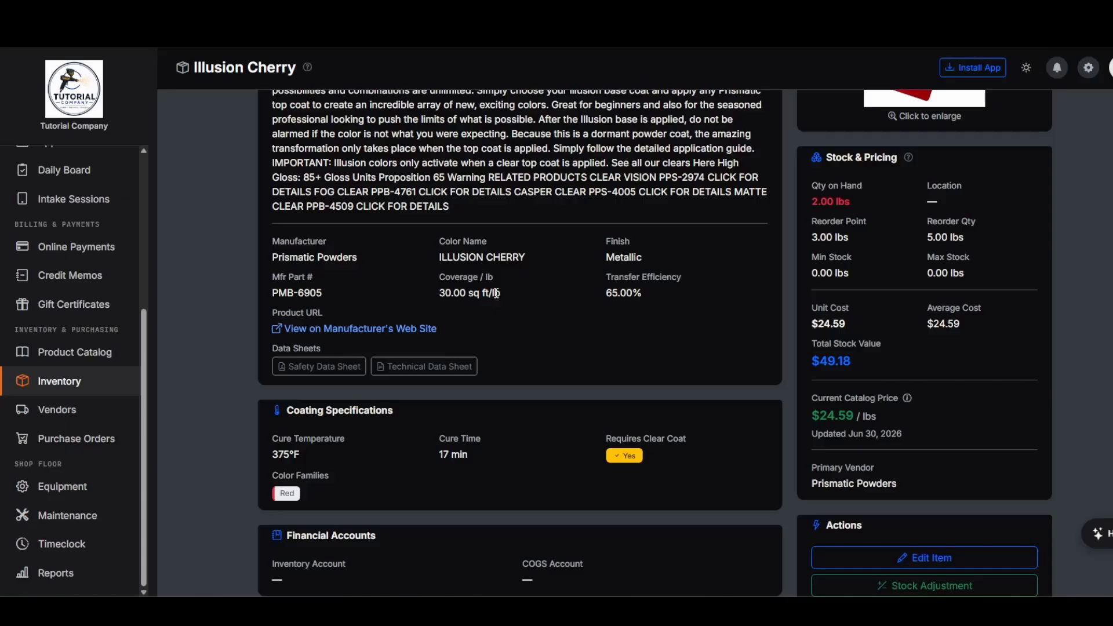
- Read the Illusion Cherry (PMB-6905) technical data sheet, then return to the item page
click(452, 368)
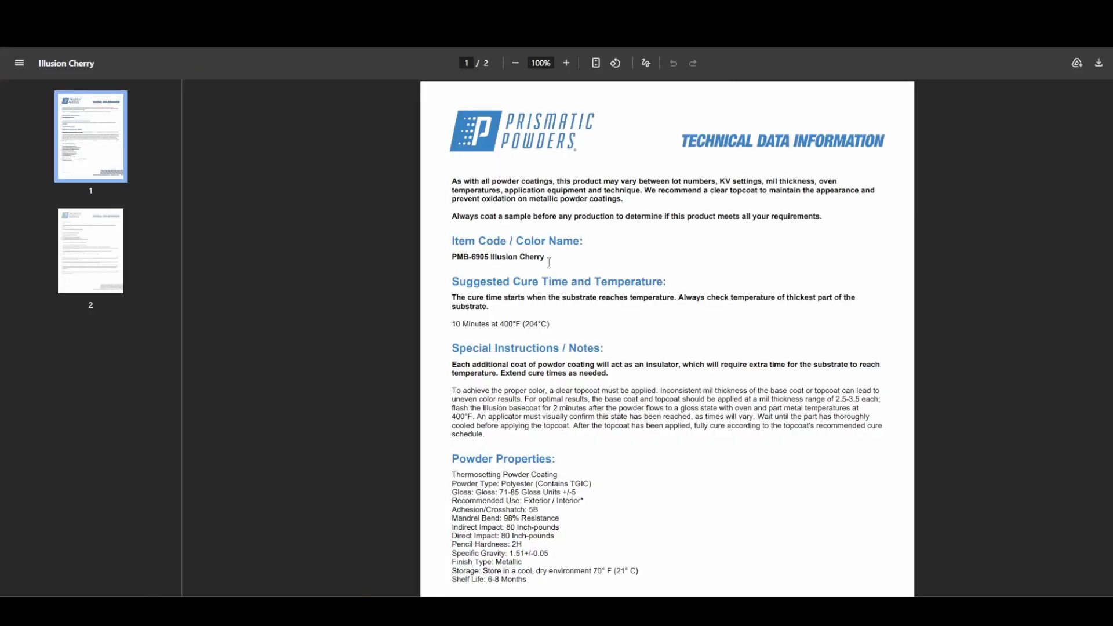
drag(548, 262, 443, 242)
click(620, 331)
scroll(620, 331, down, 2)
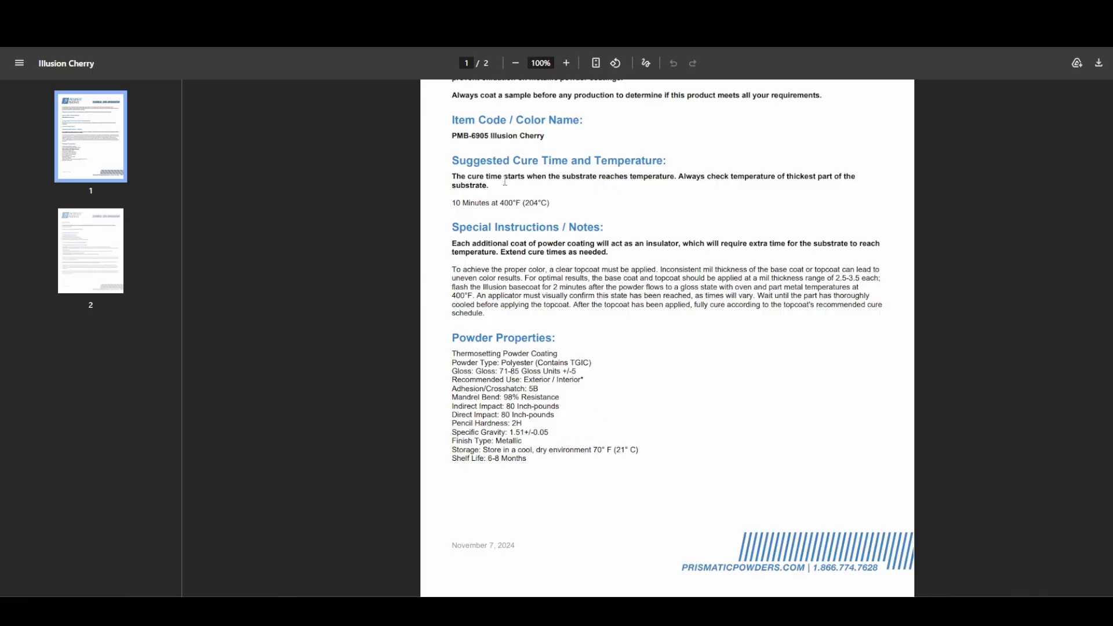
scroll(609, 368, down, 1)
scroll(608, 368, down, 1)
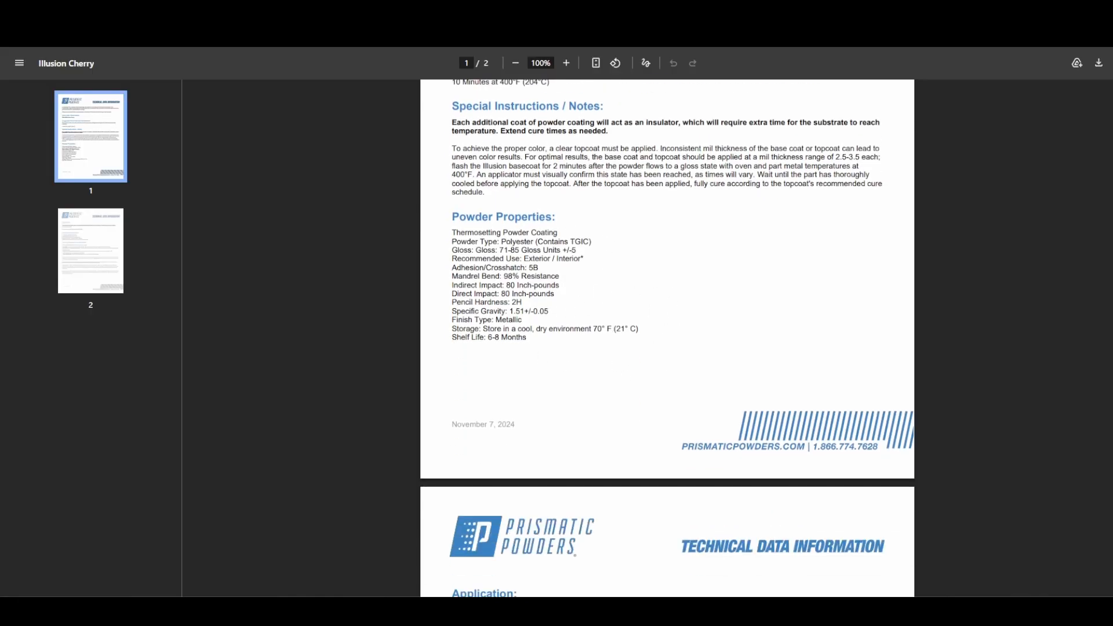
click(313, 29)
scroll(641, 306, down, 3)
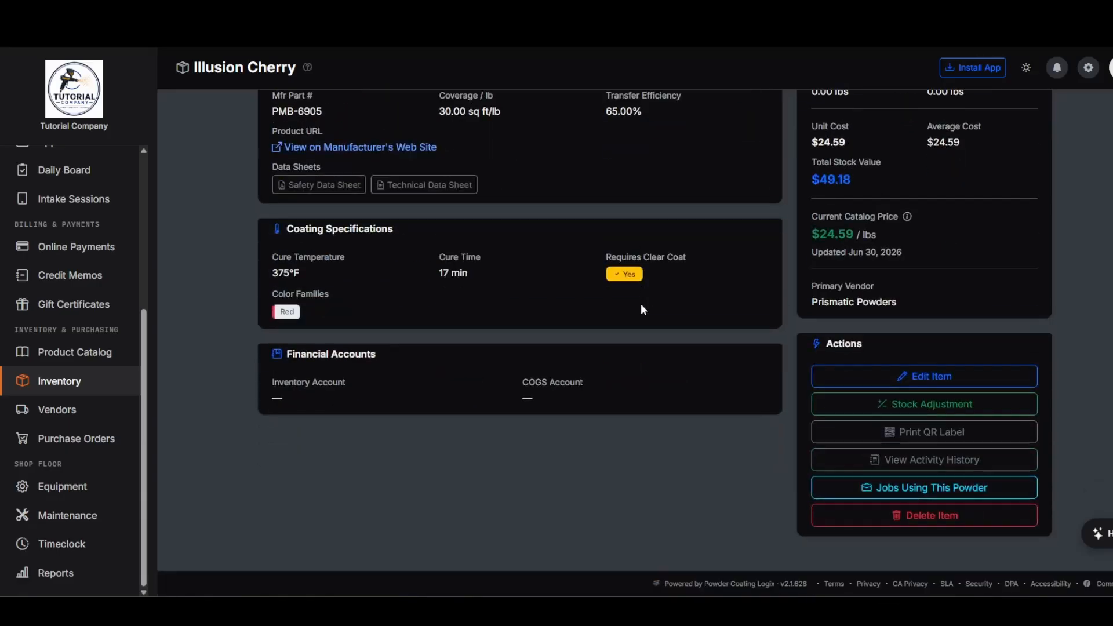
scroll(649, 435, up, 5)
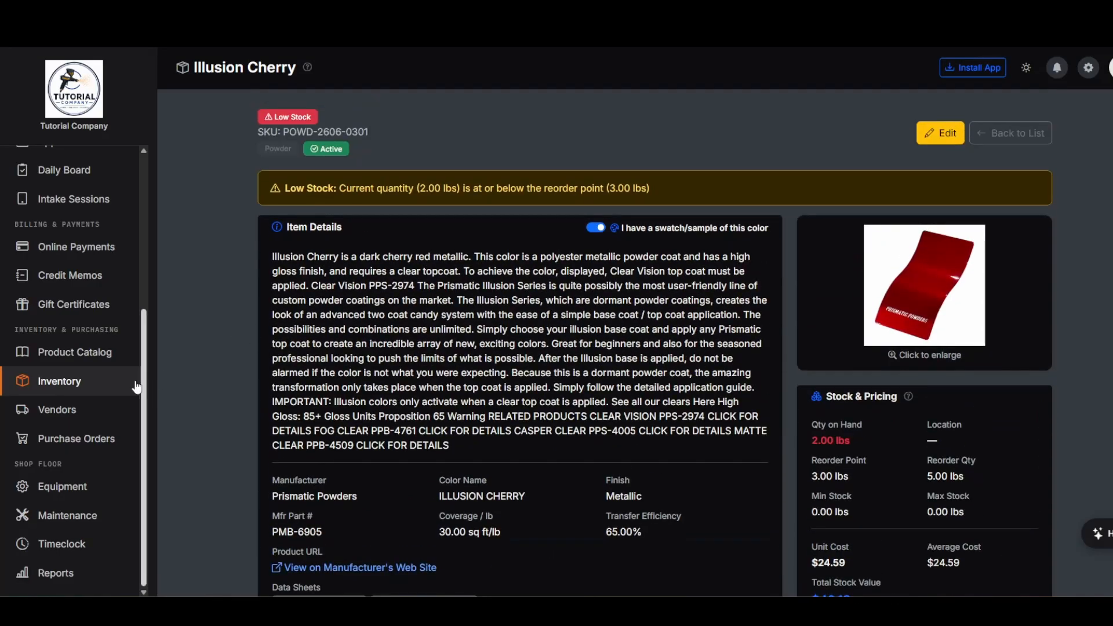
click(81, 384)
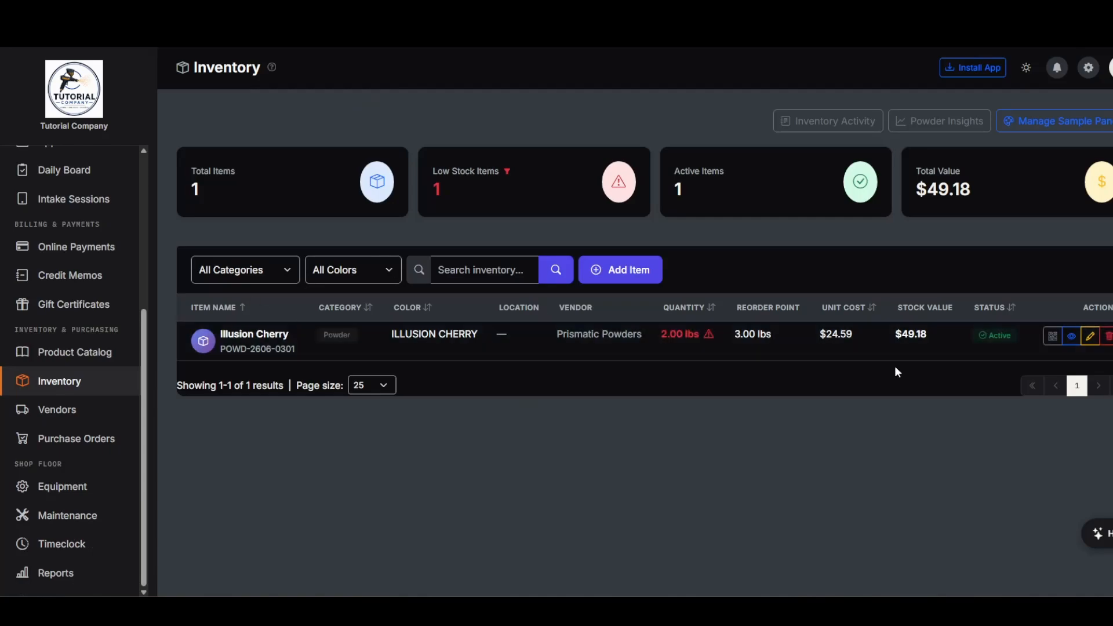
click(444, 340)
scroll(948, 426, down, 4)
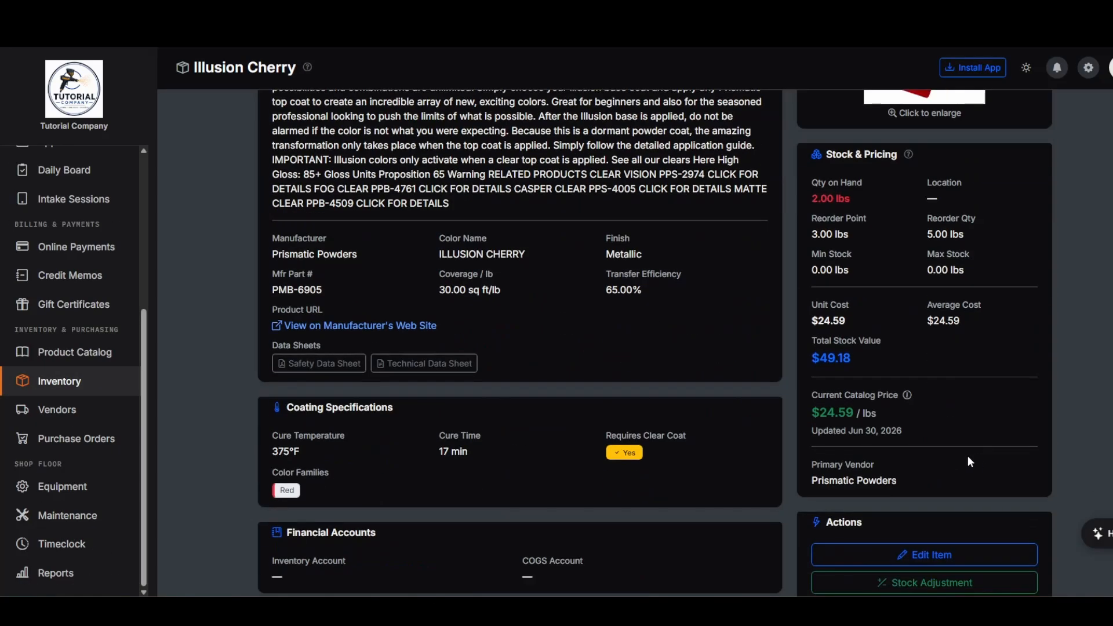
- Enter A1 as Illusion Cherry's storage location and return to the Inventory list
click(938, 553)
scroll(583, 235, down, 2)
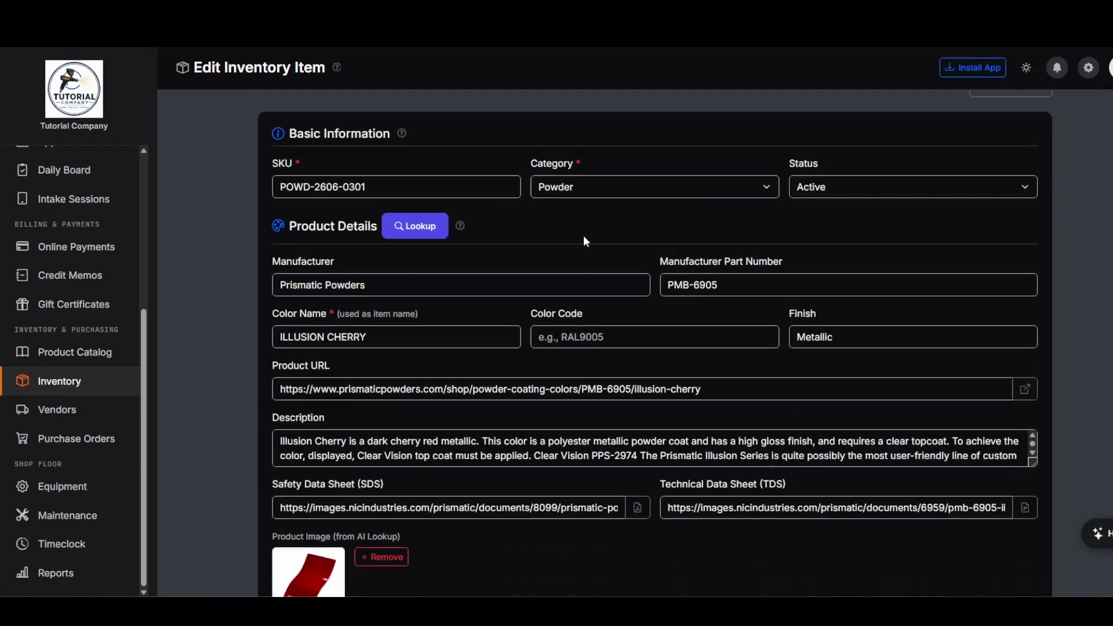
scroll(600, 238, down, 10)
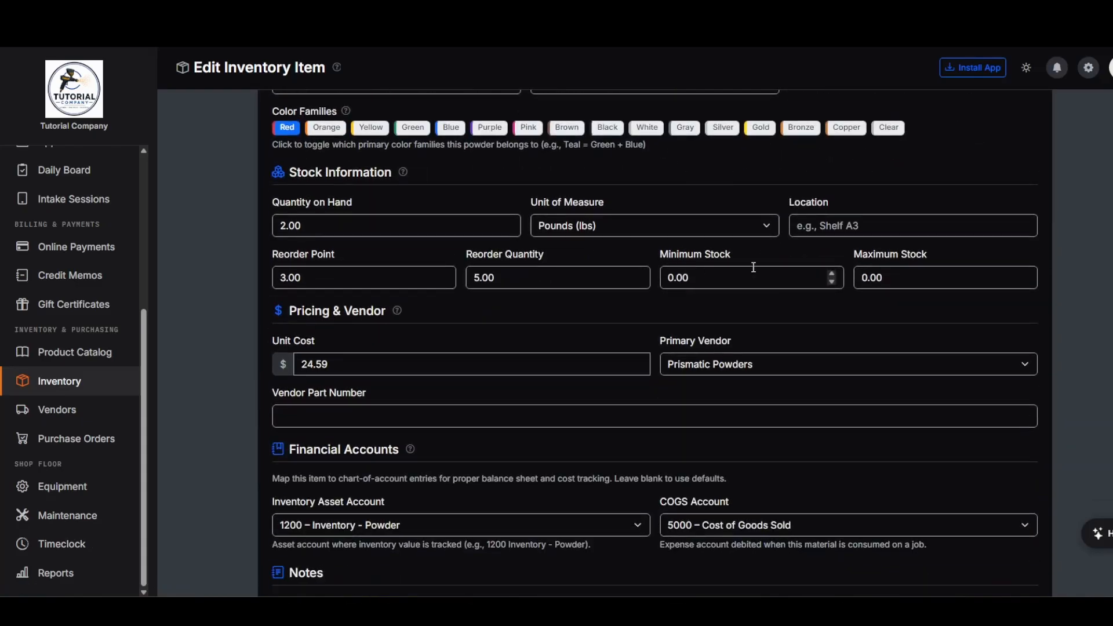
click(863, 229)
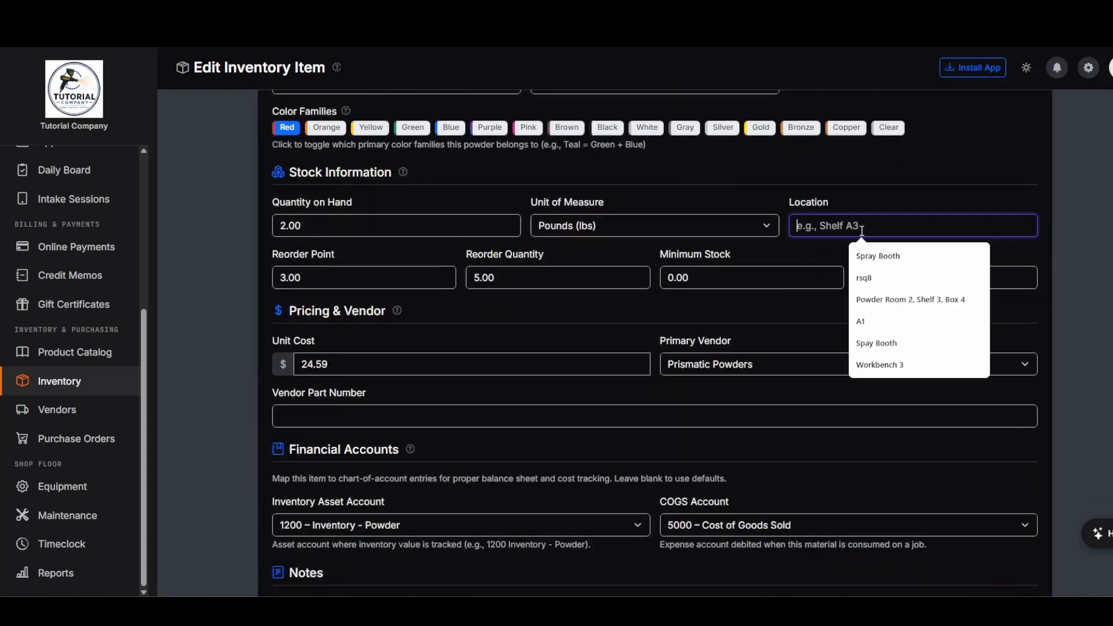
text(A1)
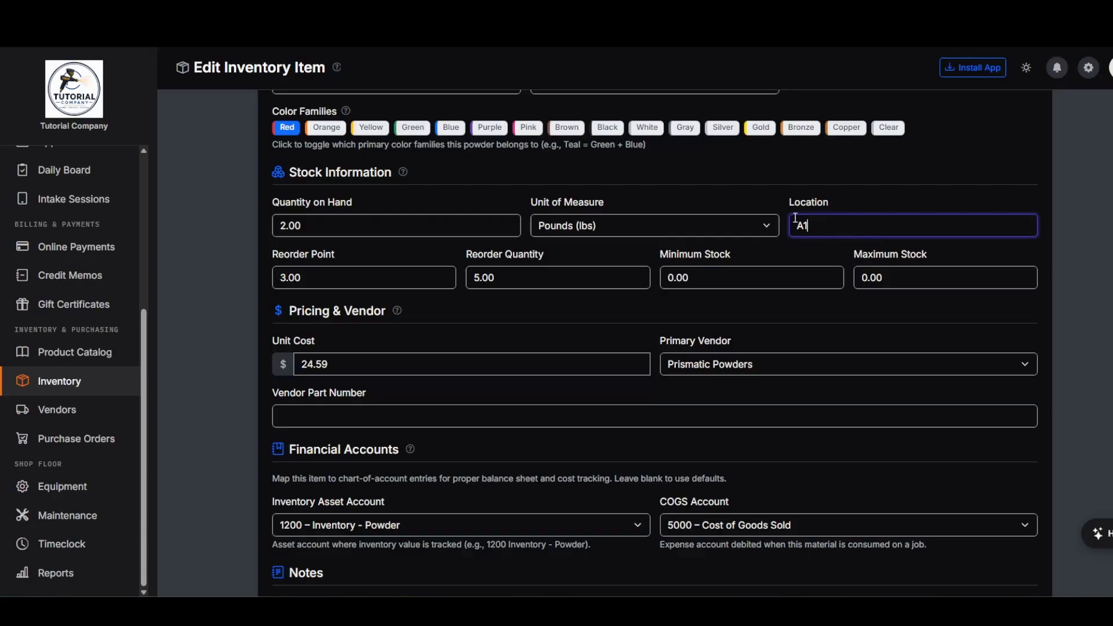
scroll(889, 311, down, 5)
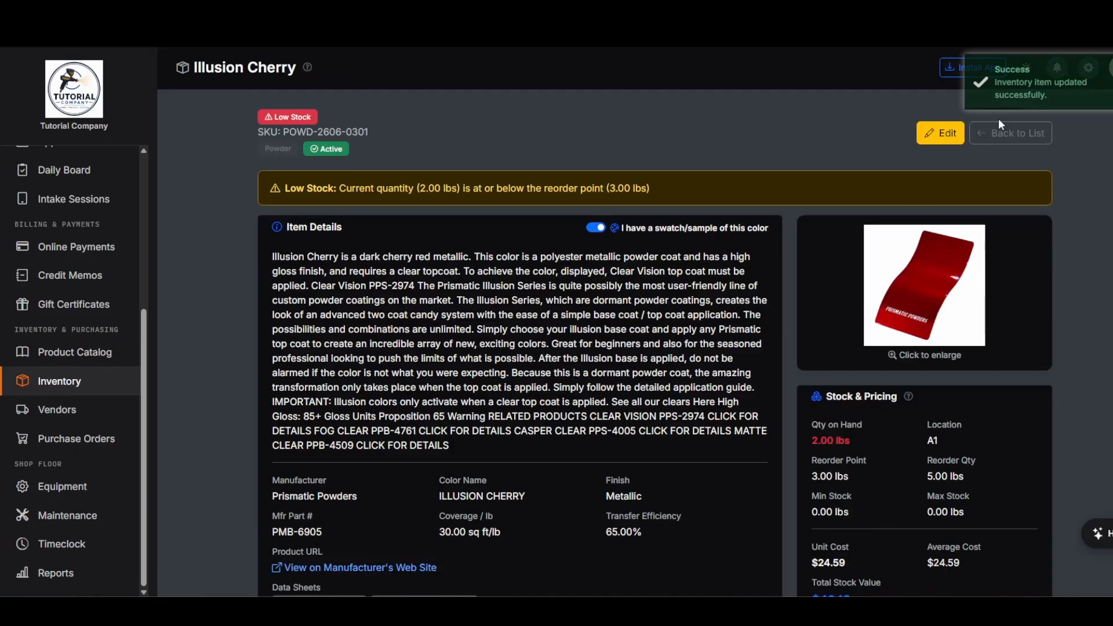
click(991, 133)
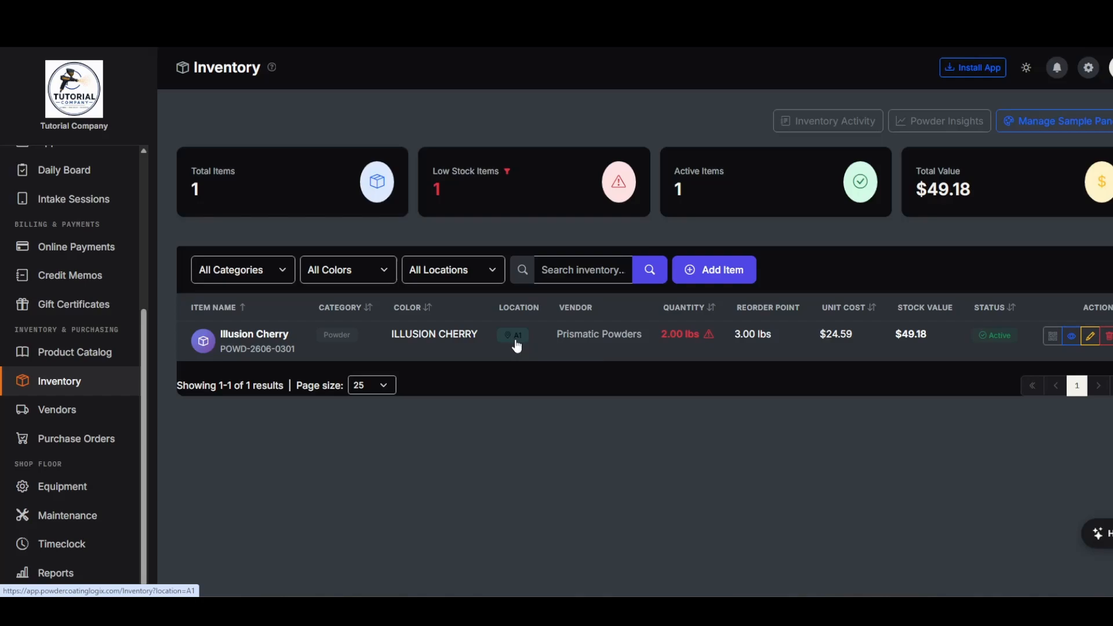
- Check the Locations, Colors and Categories filter options without changing any filter
click(479, 272)
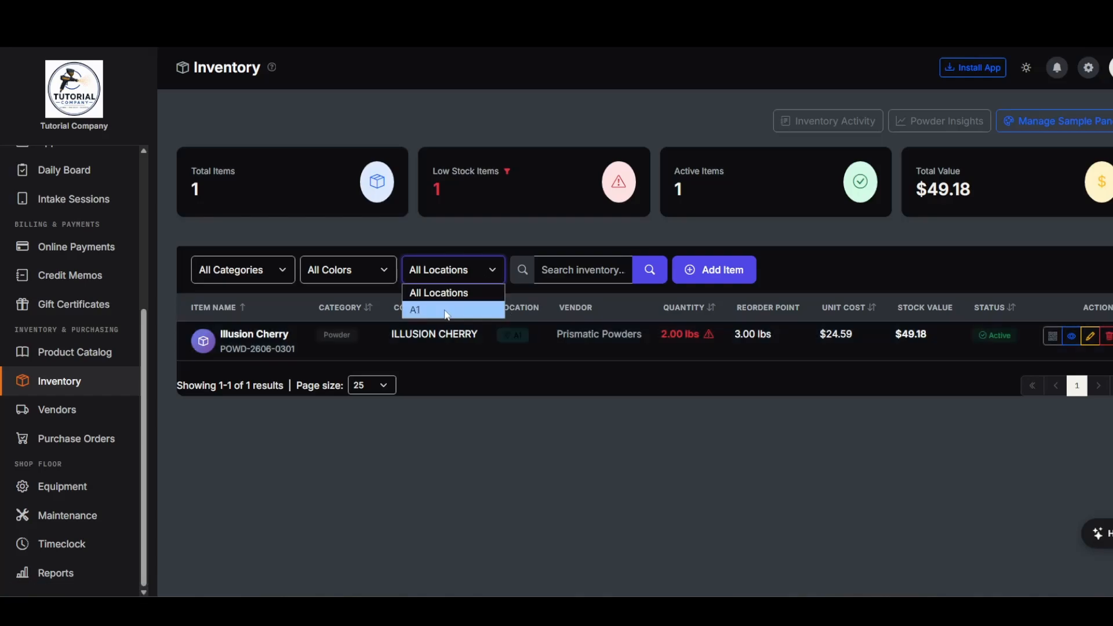
click(455, 280)
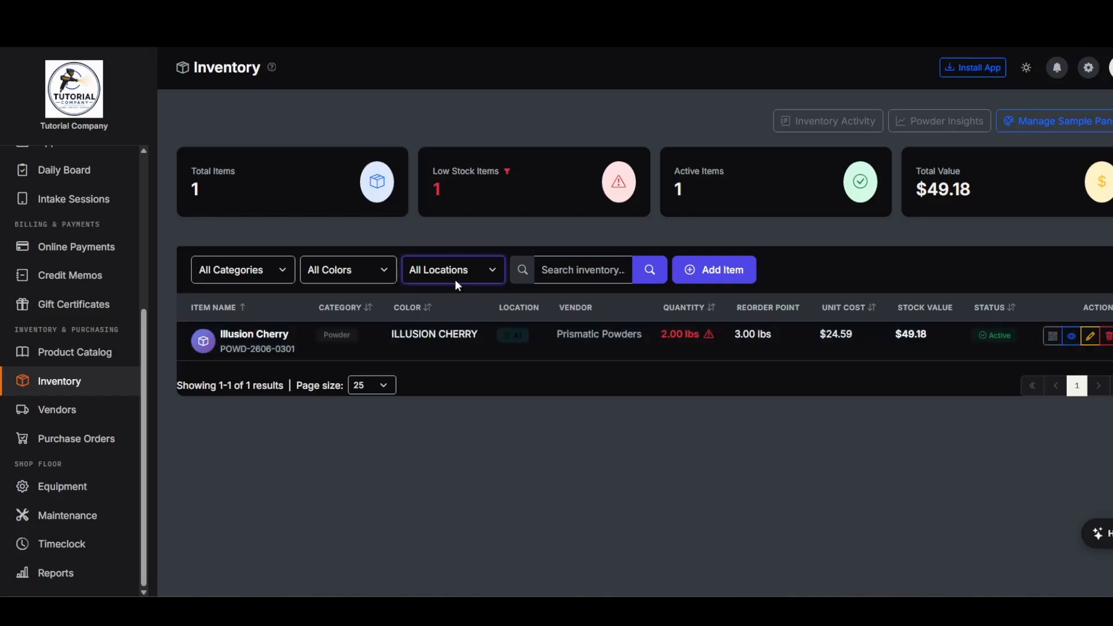
click(349, 267)
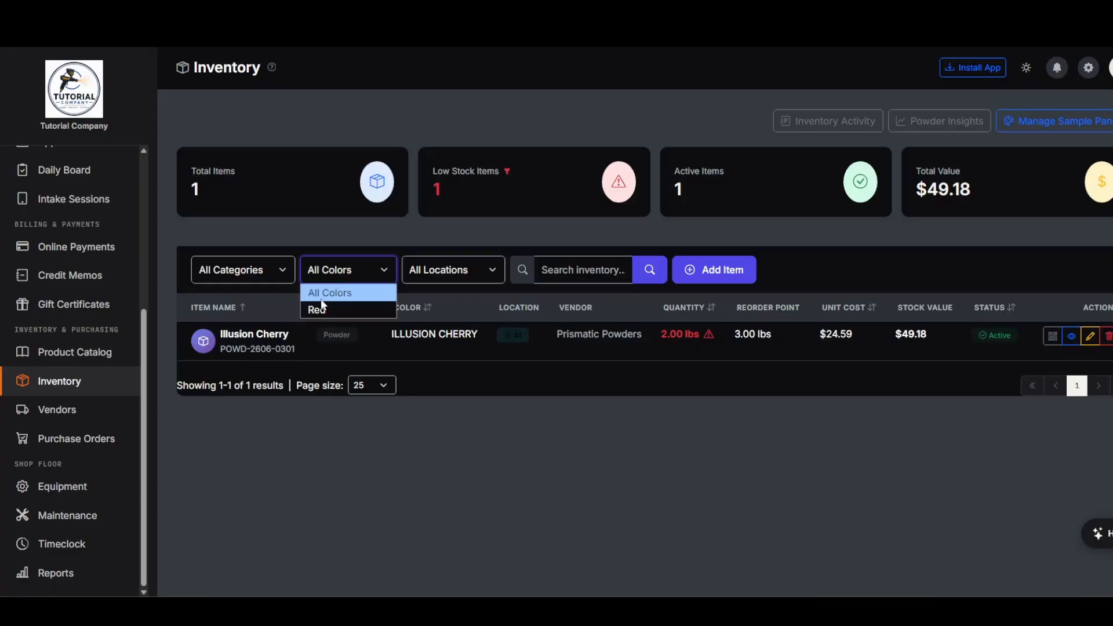
click(268, 278)
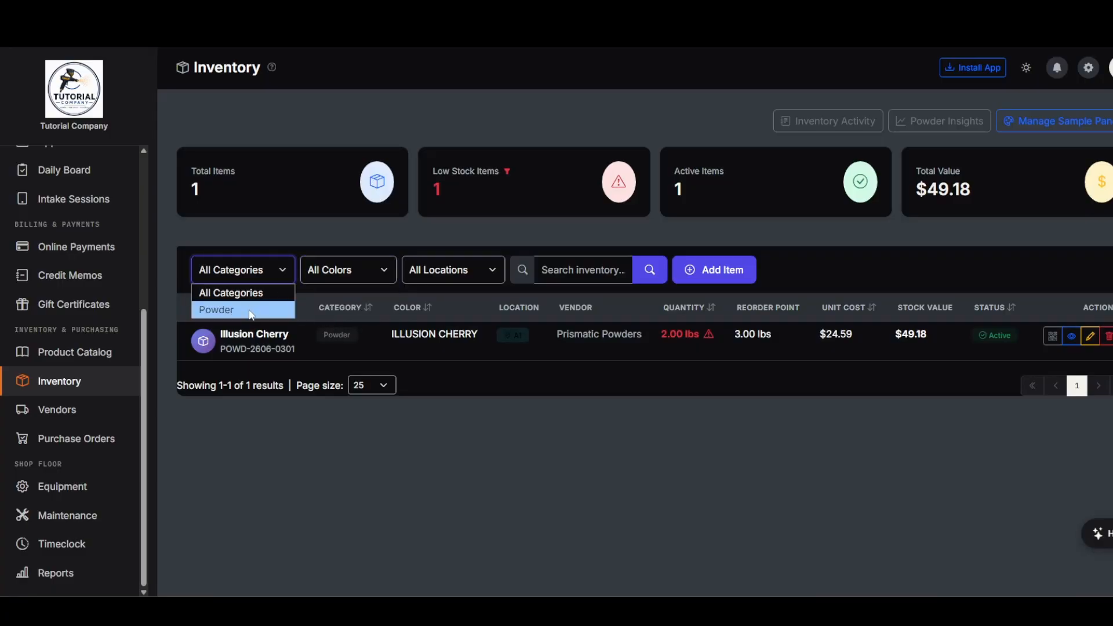
click(268, 291)
- Start a new Masking Supplies inventory item named 'Amber Tape (3")'
click(718, 274)
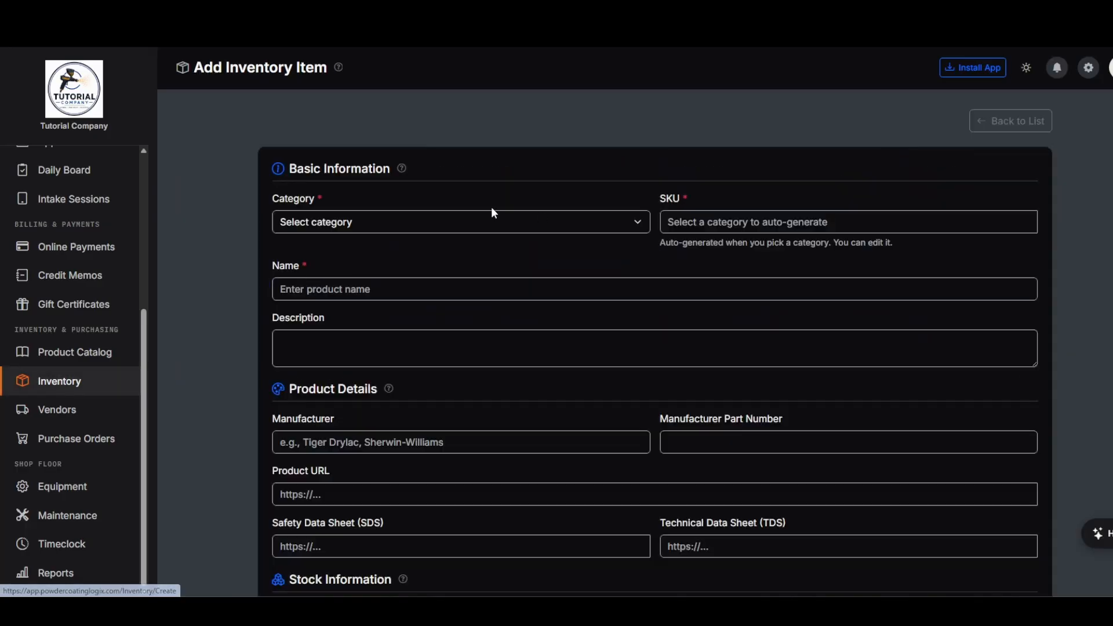
click(365, 214)
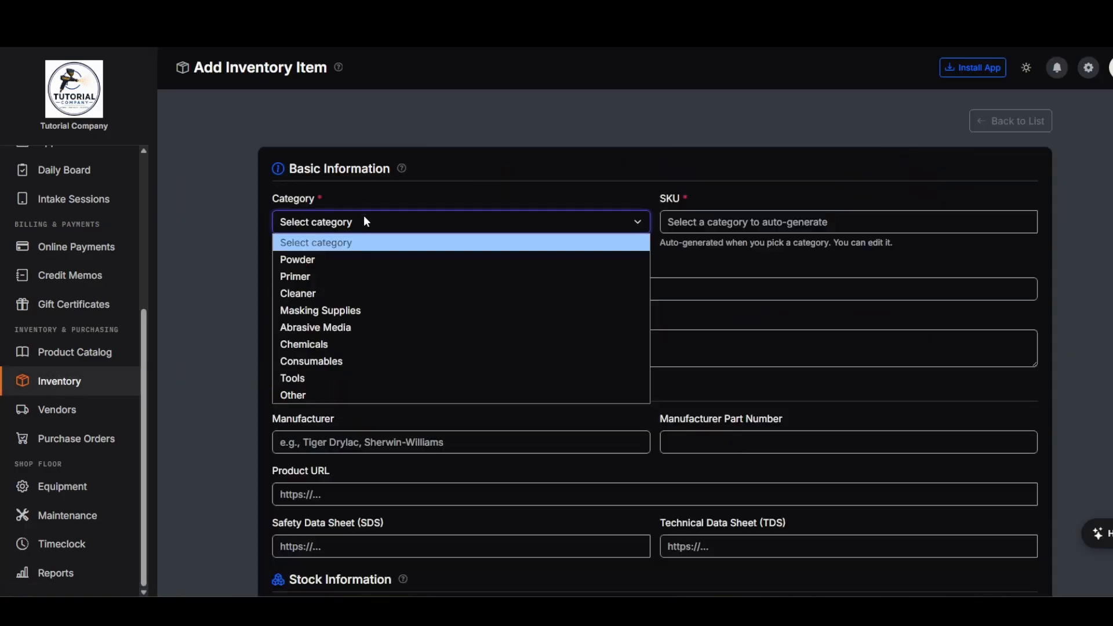
click(363, 311)
click(386, 290)
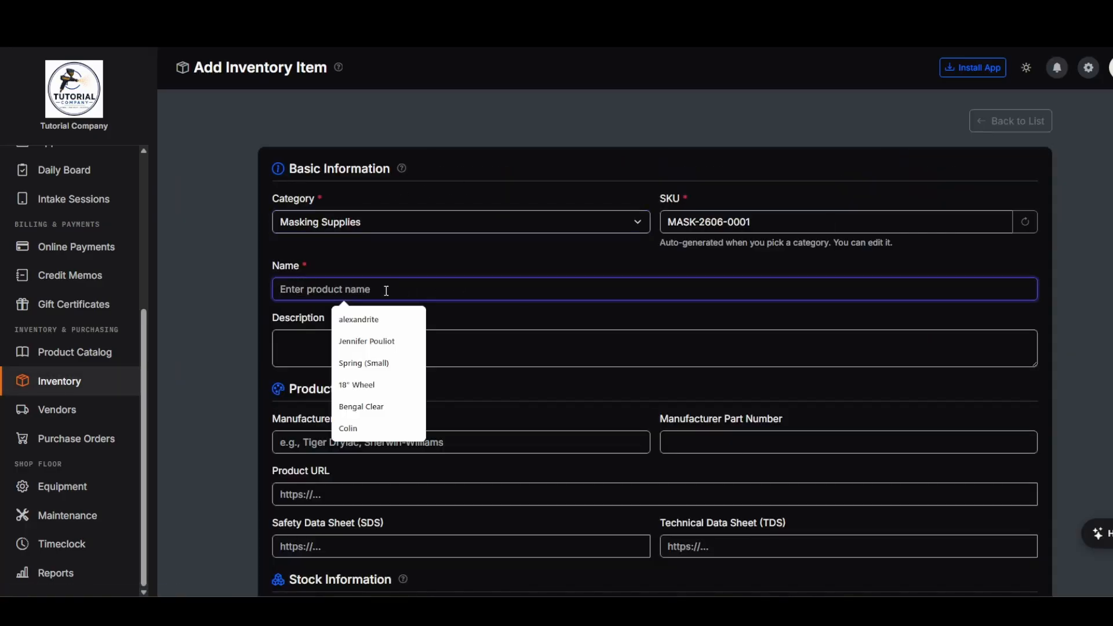
text(Amber Tape )
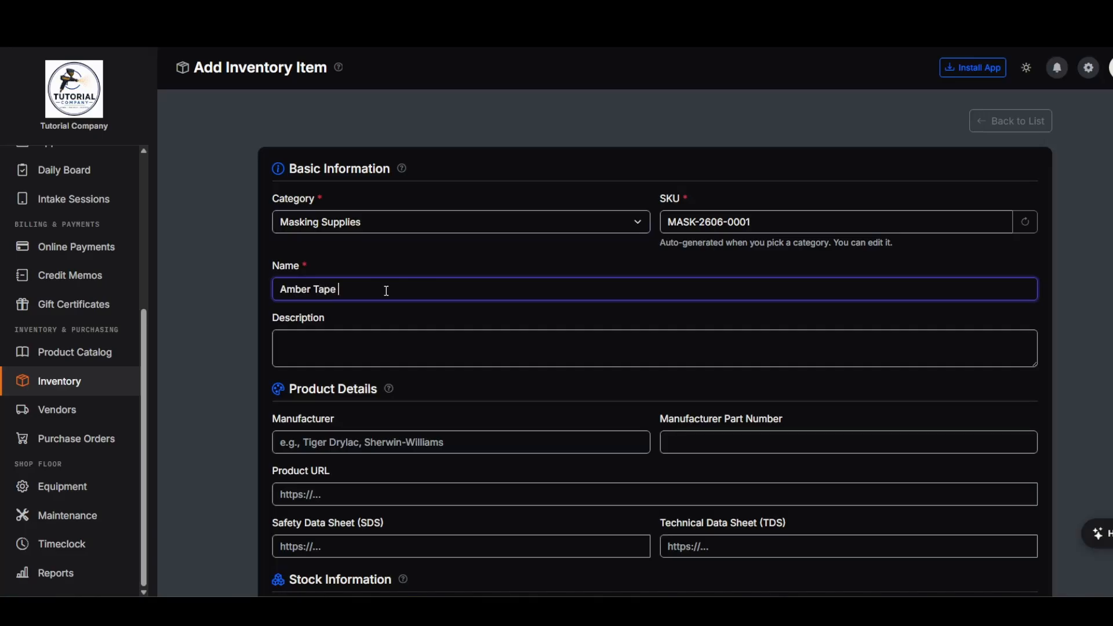
text((3"))
- Set the quantity on hand to 1 with Rolls as the unit of measure
scroll(533, 325, down, 2)
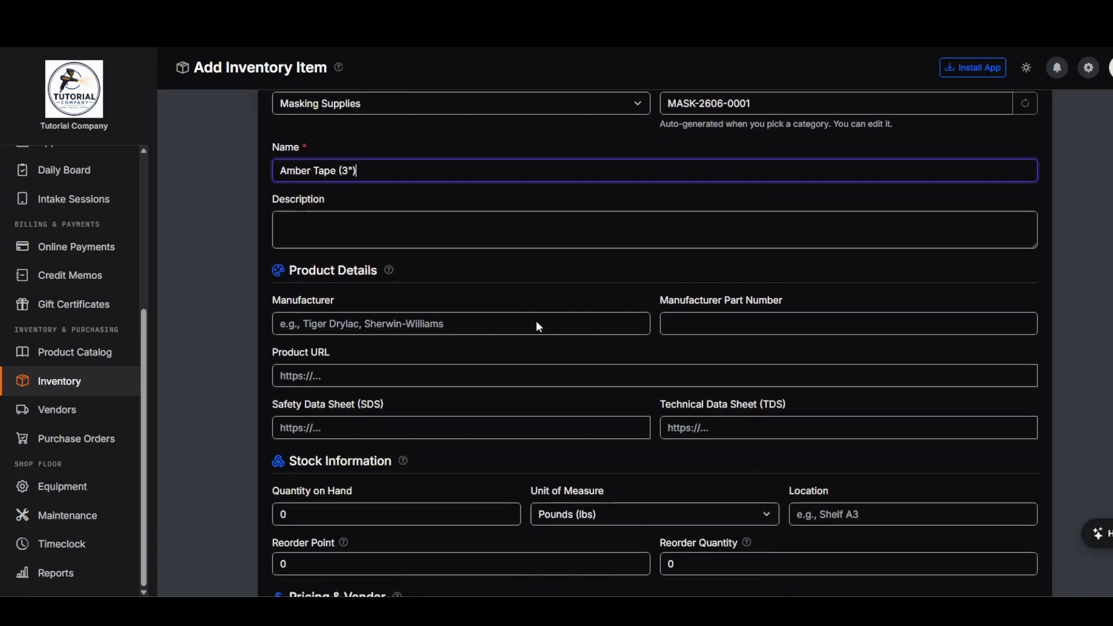
scroll(458, 218, down, 1)
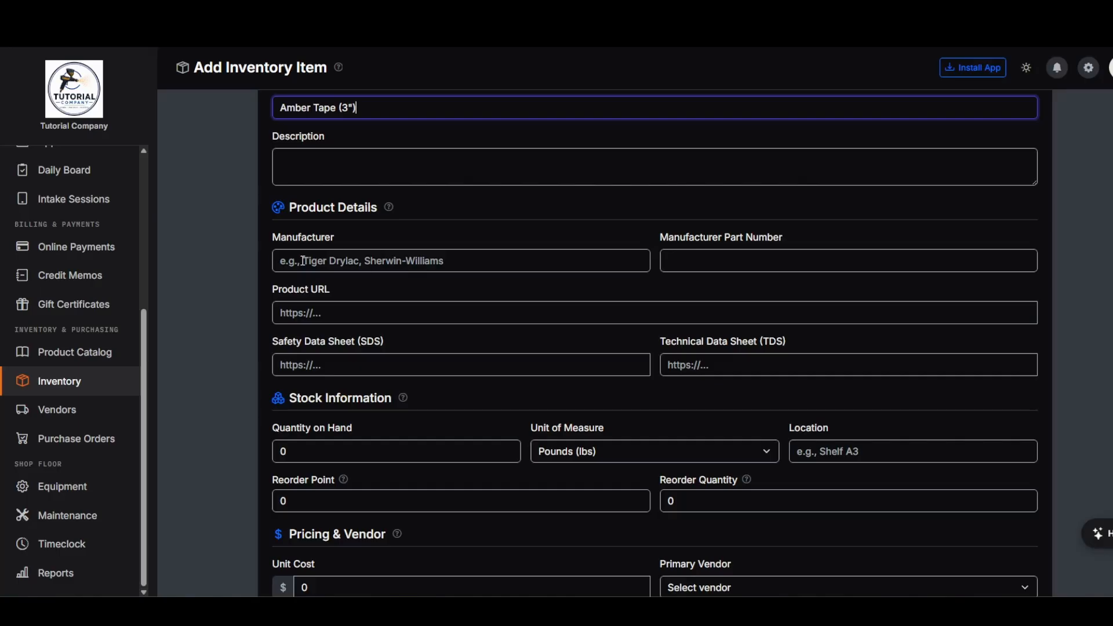
scroll(499, 291, down, 3)
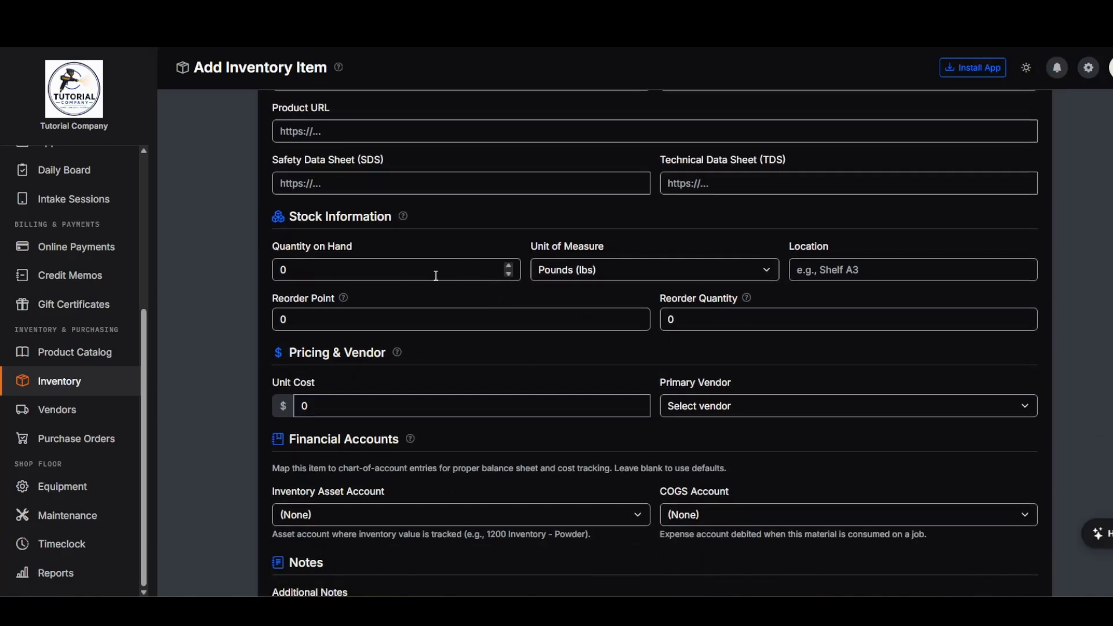
drag(323, 268, 257, 276)
text(1)
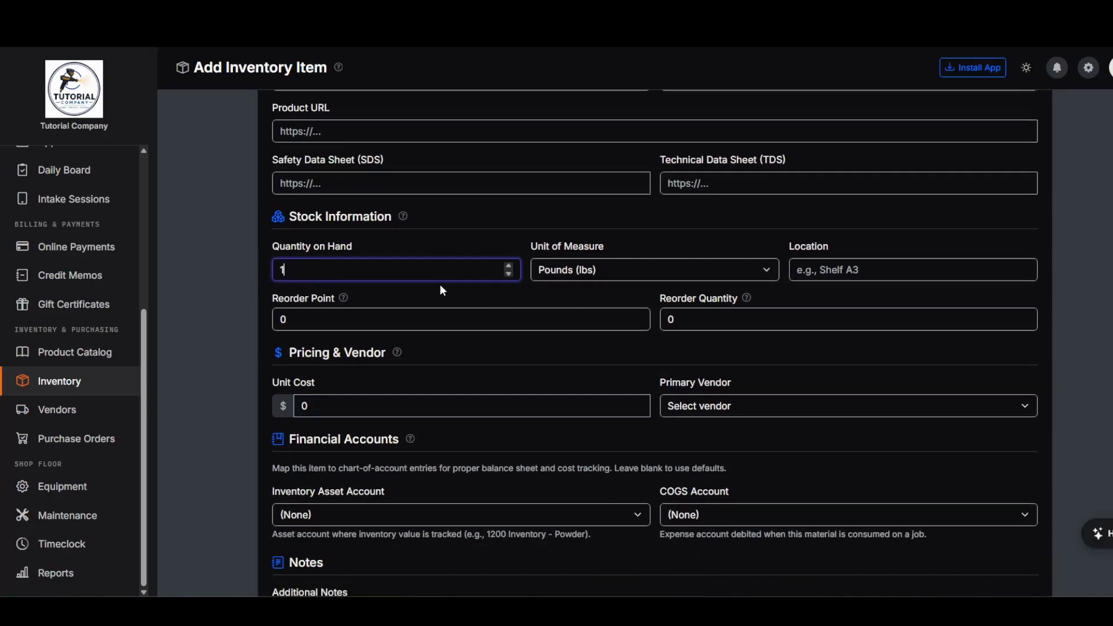
click(614, 271)
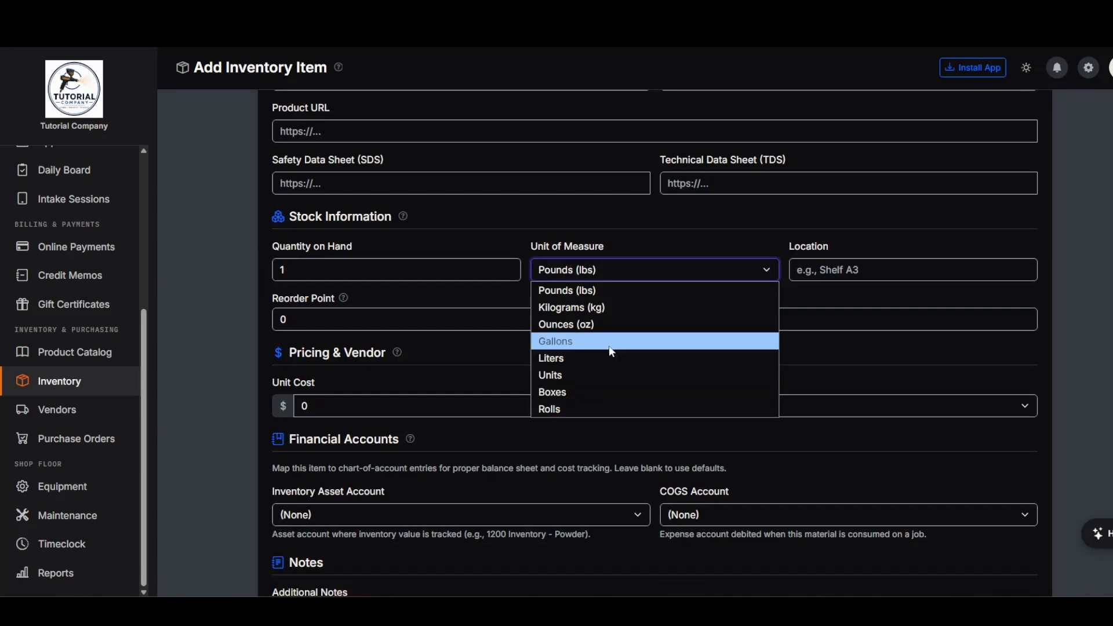
click(571, 408)
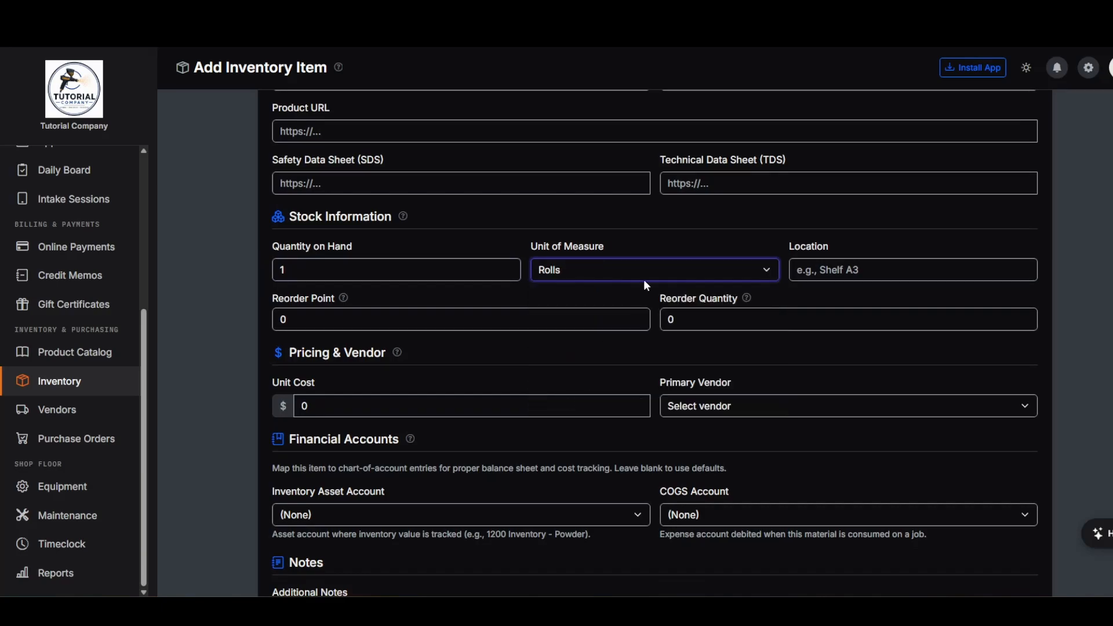
- Set the reorder point and reorder quantity to 1 each
click(828, 277)
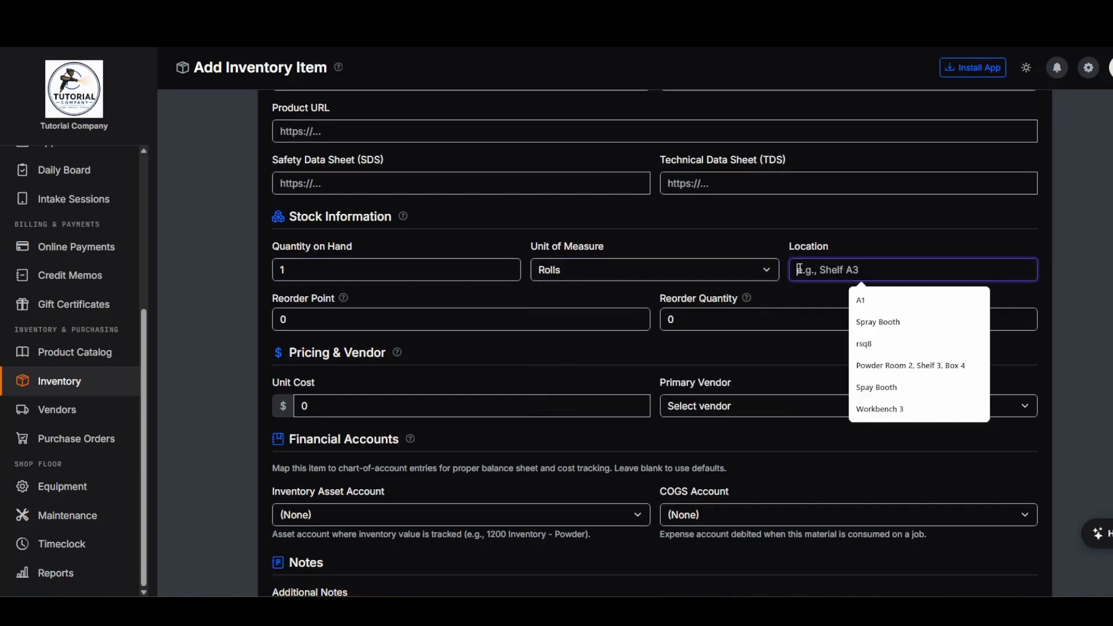
scroll(767, 260, down, 2)
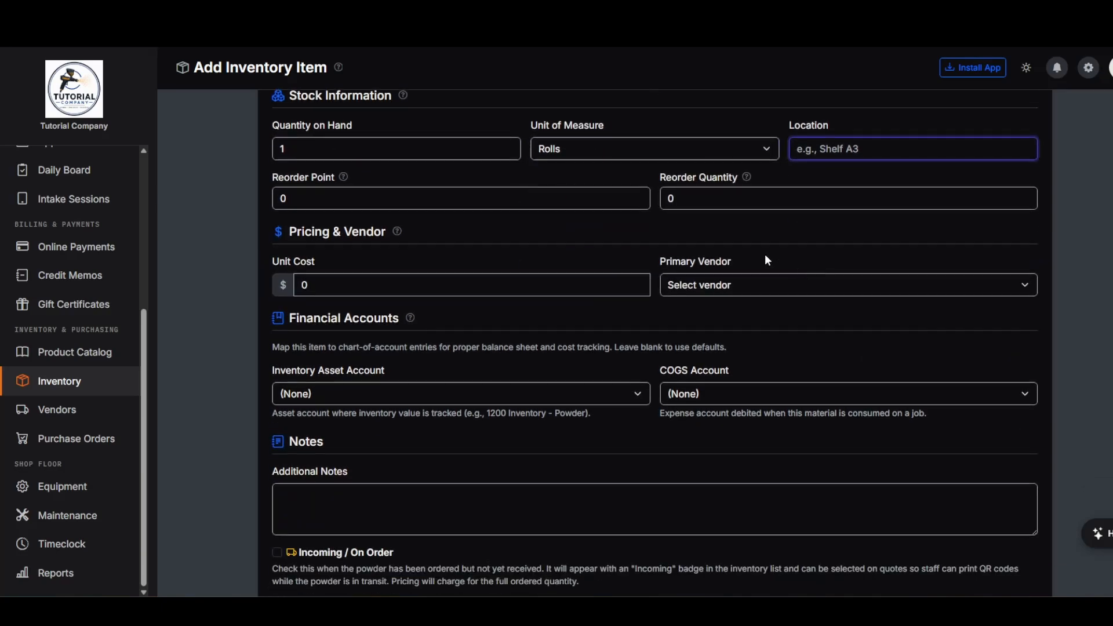
click(300, 200)
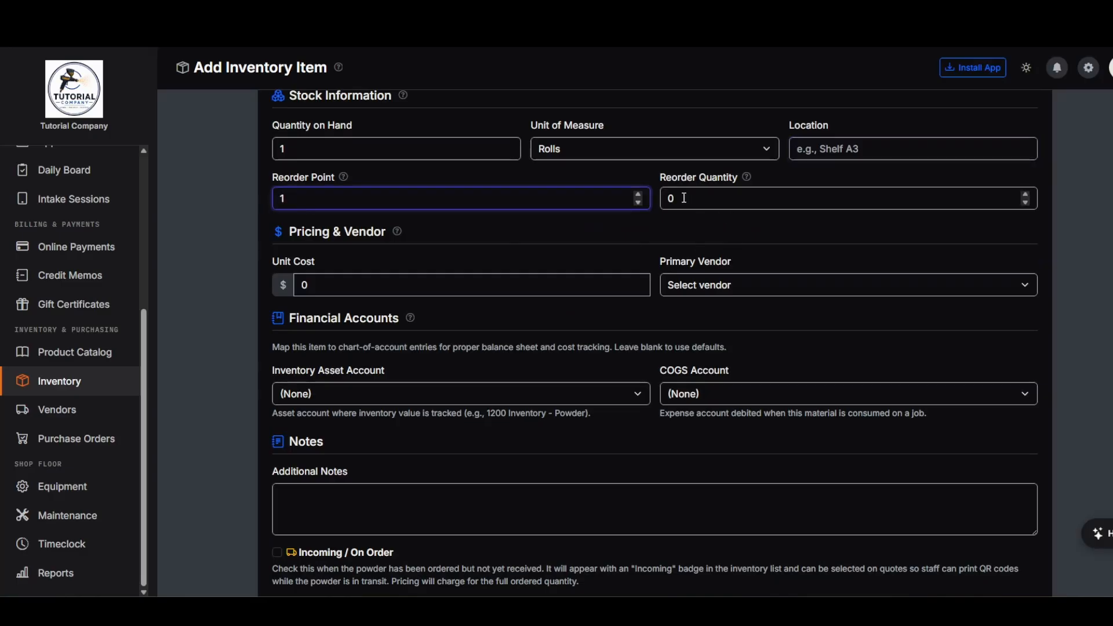
key(Tab)
text(1)
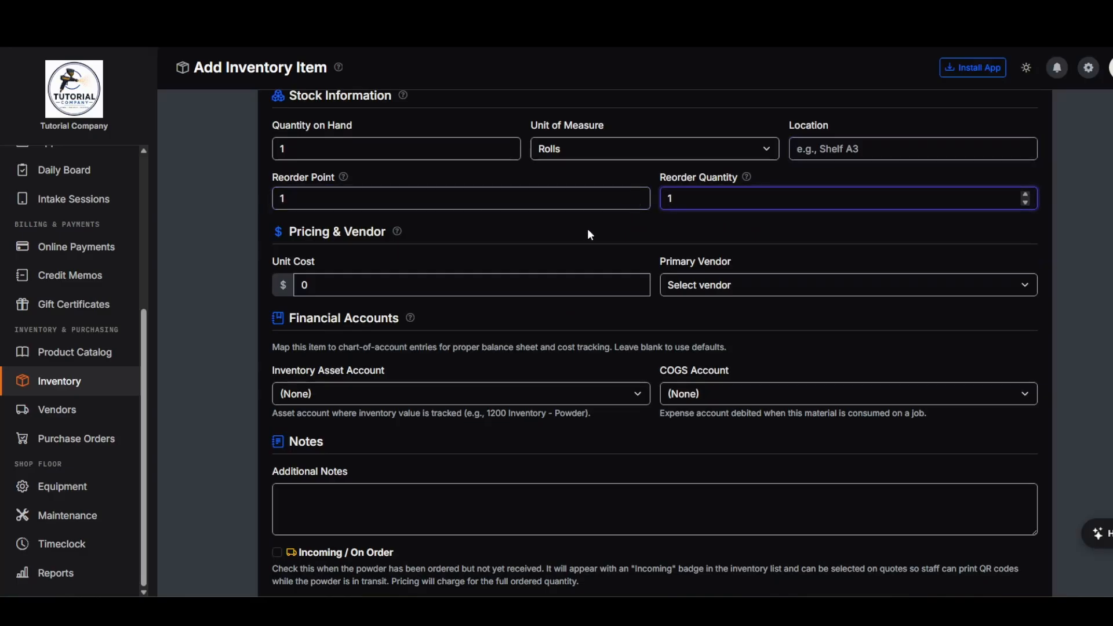
- Give the item a unit cost of 30 and Columbia Coatings as primary vendor
click(305, 284)
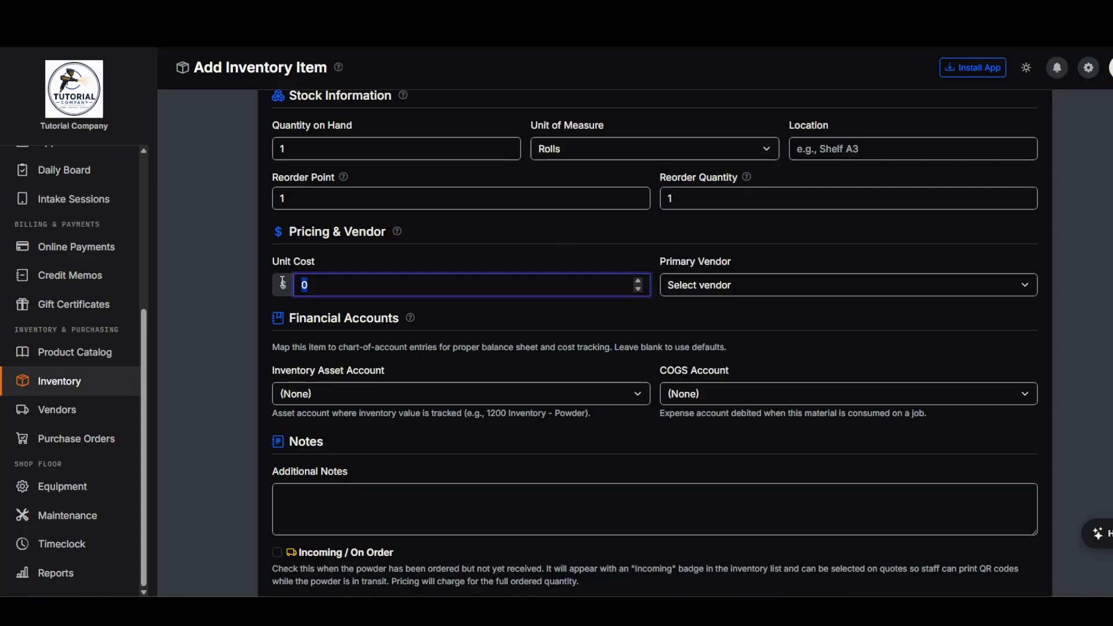
text(30)
click(698, 284)
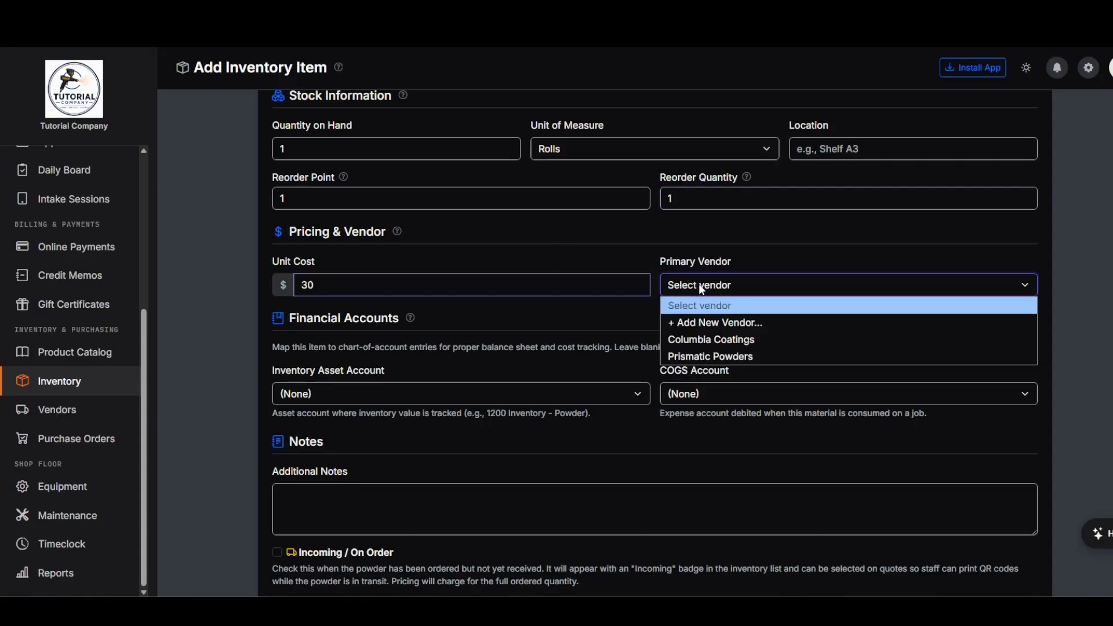
click(746, 342)
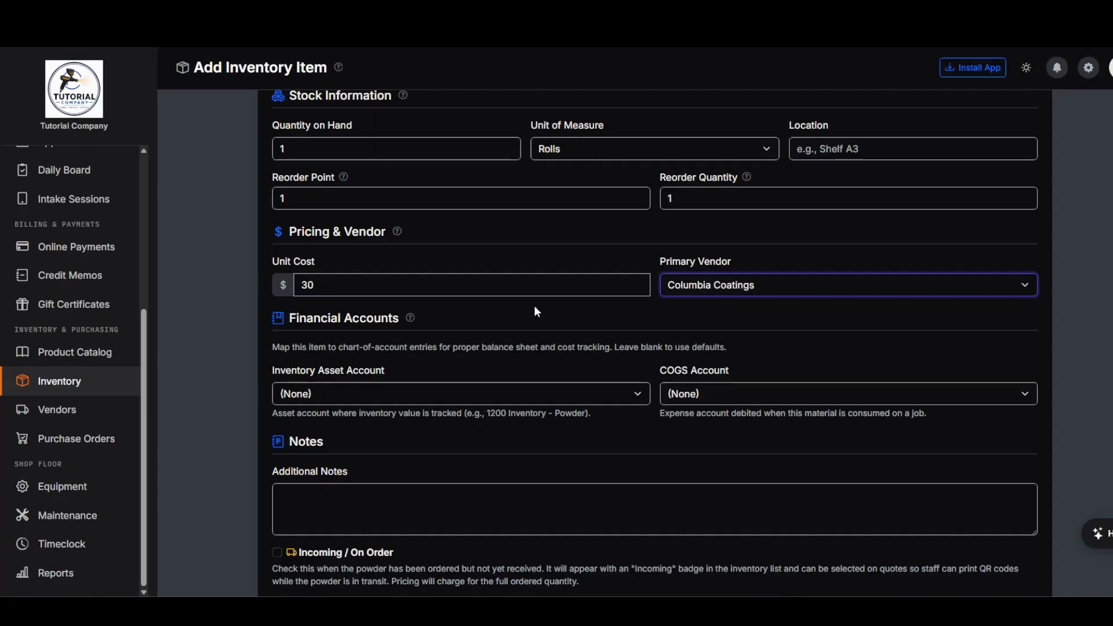
- Assign asset account 1210 – Inventory - Consumables and COGS account 5000 – Cost of Goods Sold
scroll(580, 319, down, 2)
click(399, 283)
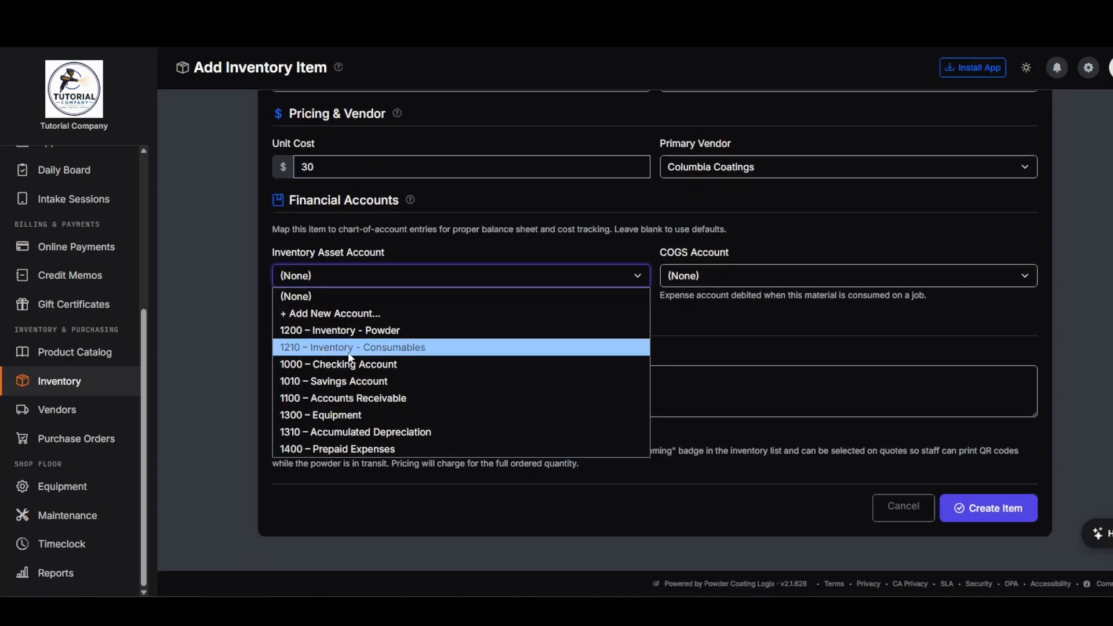
click(368, 353)
click(745, 279)
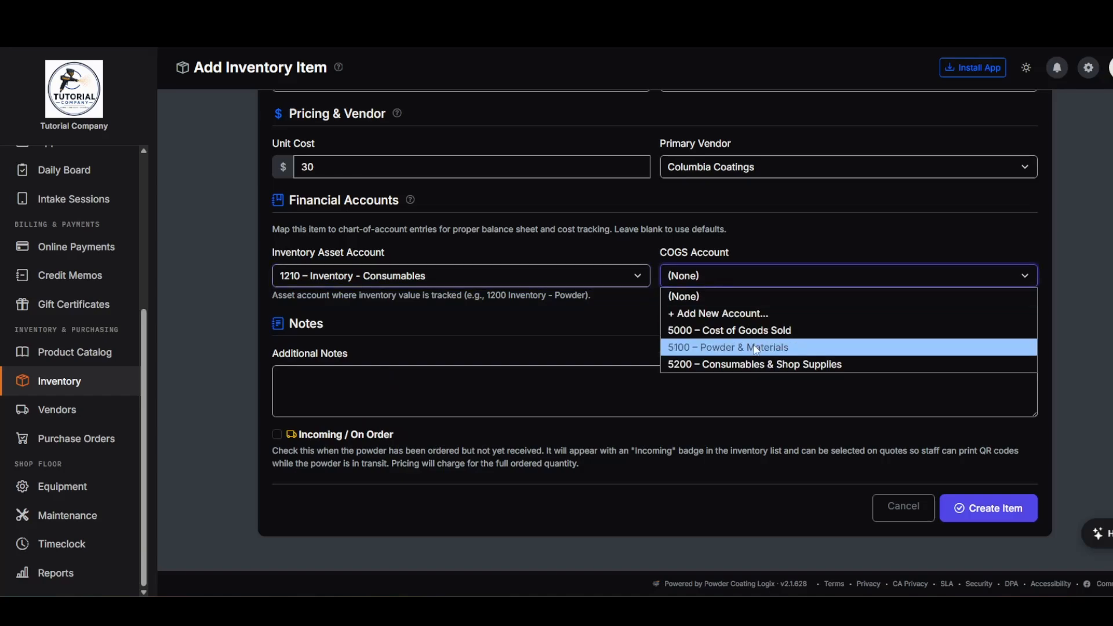
click(746, 335)
- Check the notes and product URL fields, then create the Amber Tape (3") item
click(441, 379)
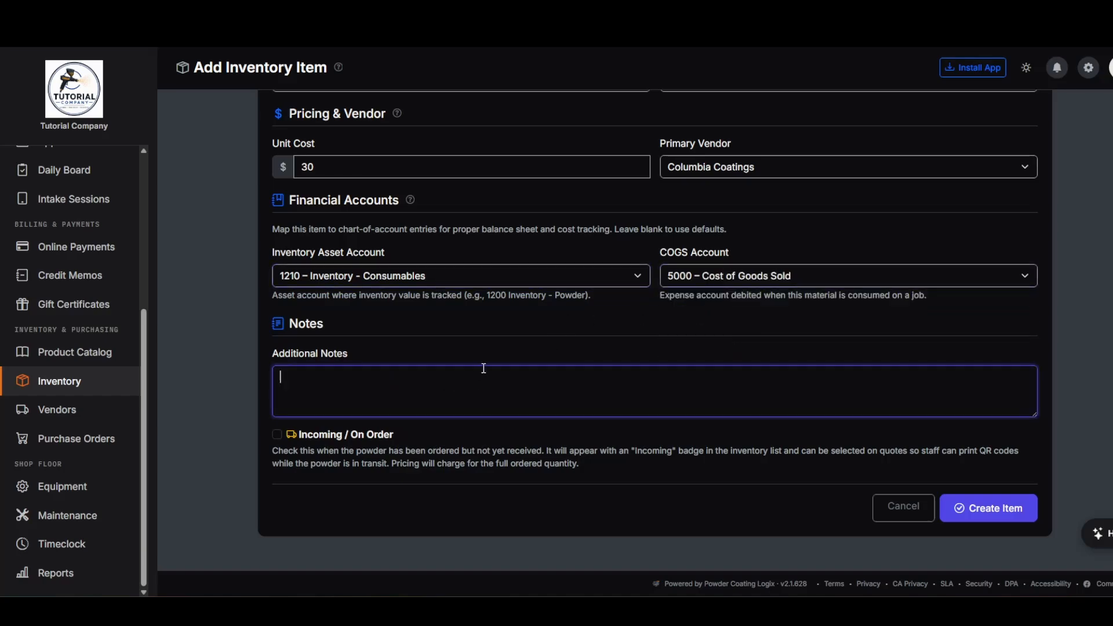
scroll(561, 376, up, 6)
scroll(562, 376, up, 4)
scroll(527, 339, down, 3)
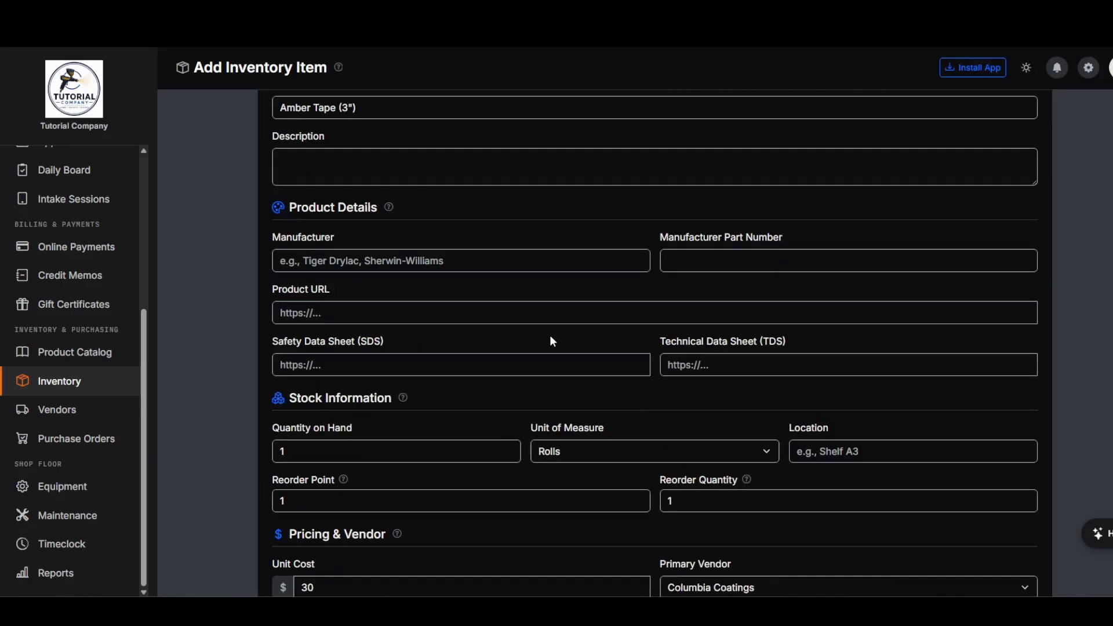
click(335, 308)
click(541, 334)
scroll(830, 322, down, 7)
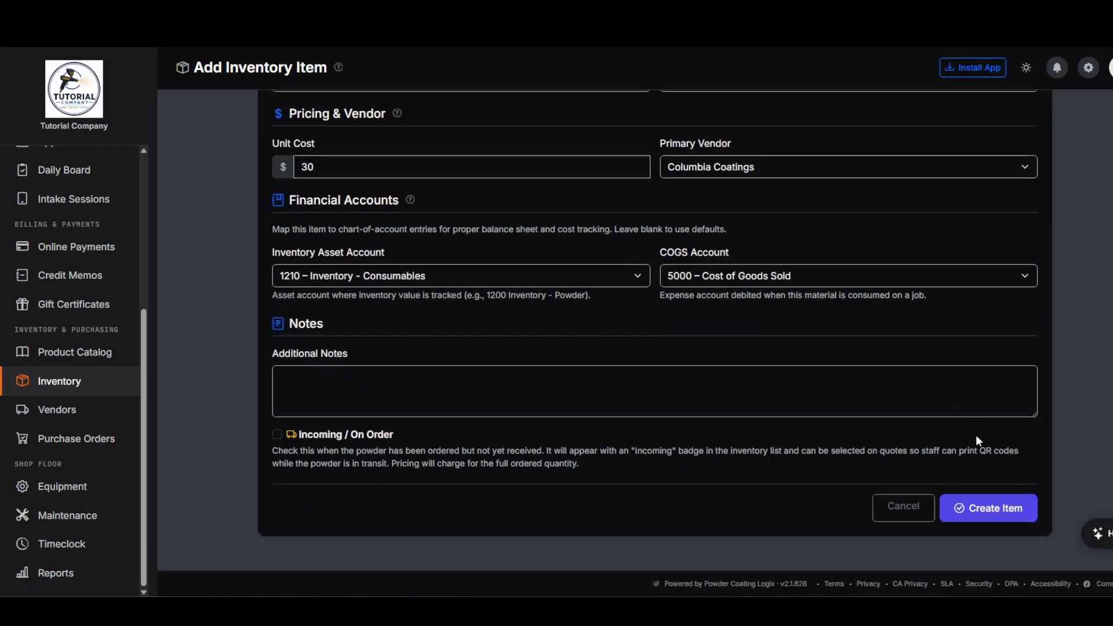
click(994, 513)
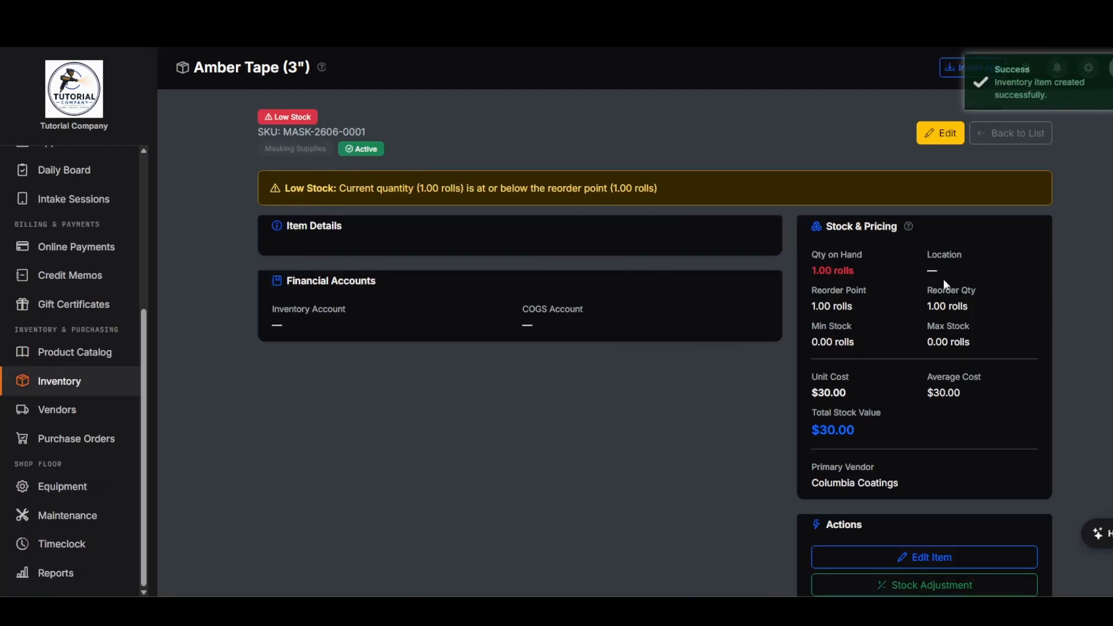
- Back on the inventory list, filter by Masking Supplies, Powder, then All, and toggle the low-stock filter off again
click(1015, 133)
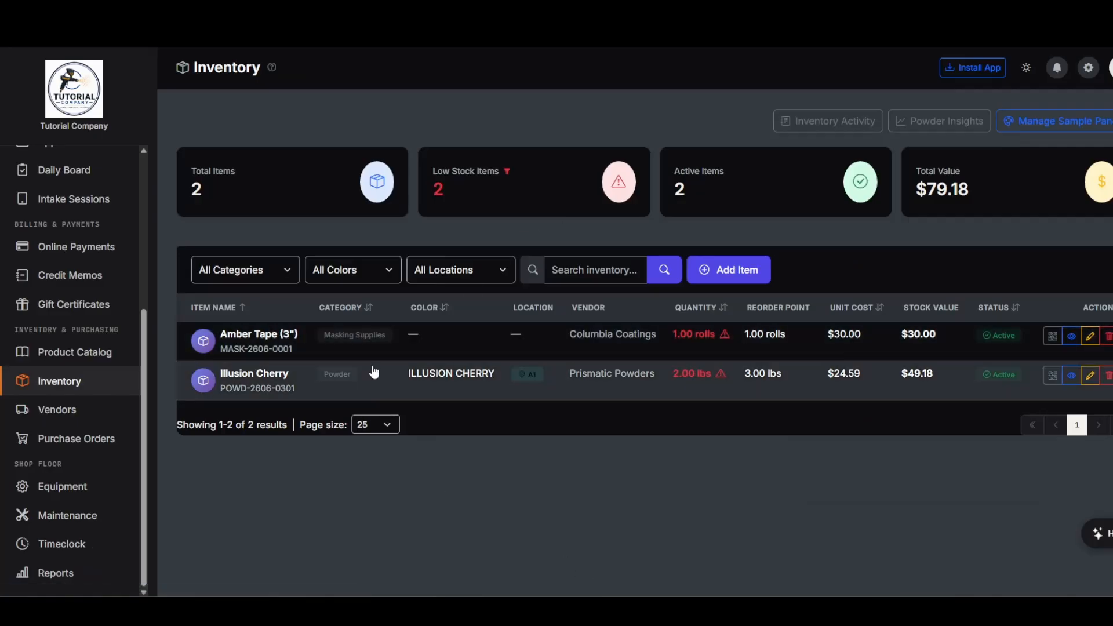
click(282, 272)
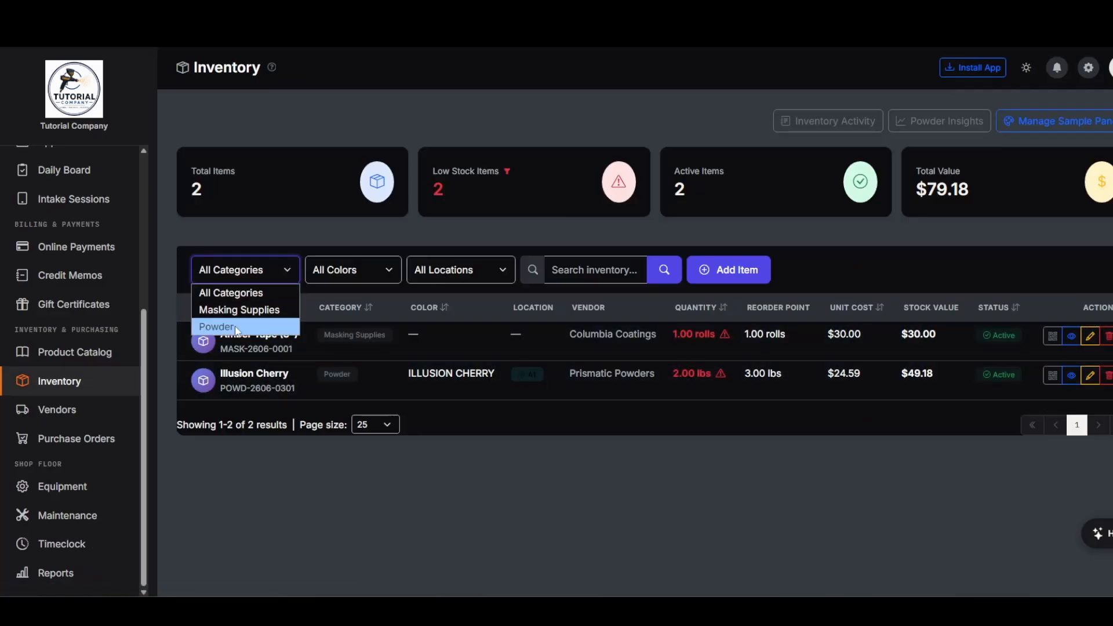
click(240, 311)
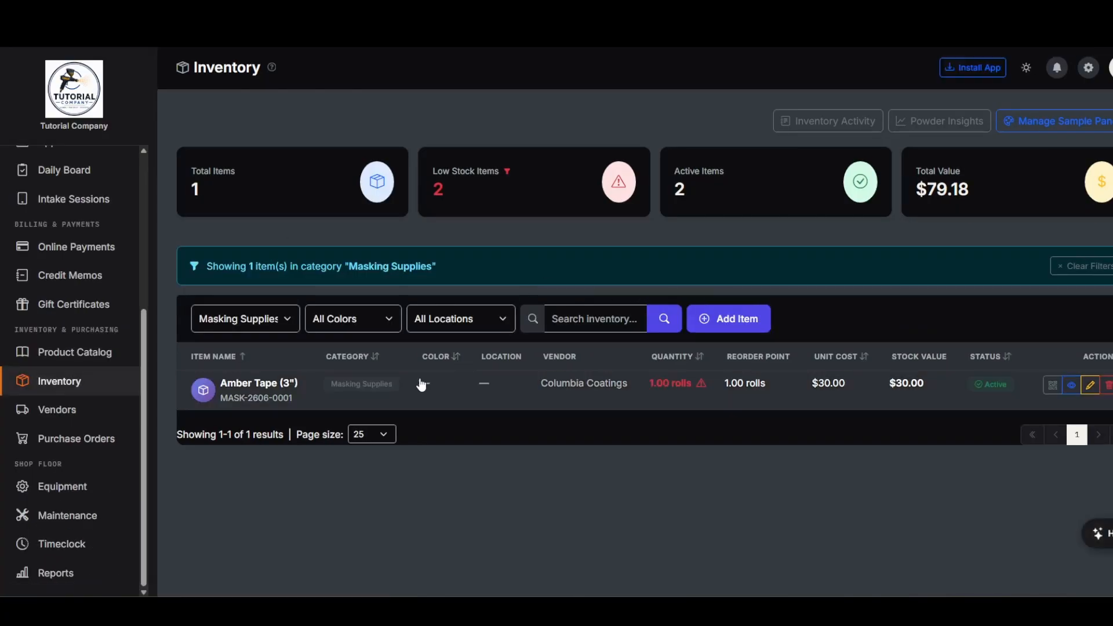
click(274, 322)
click(219, 375)
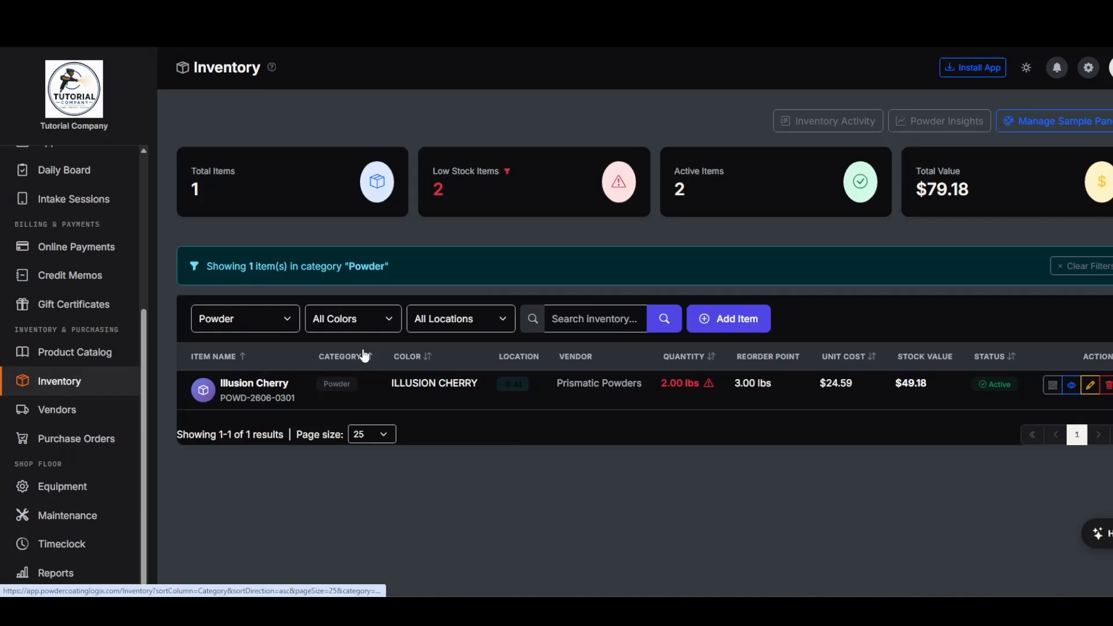
click(279, 320)
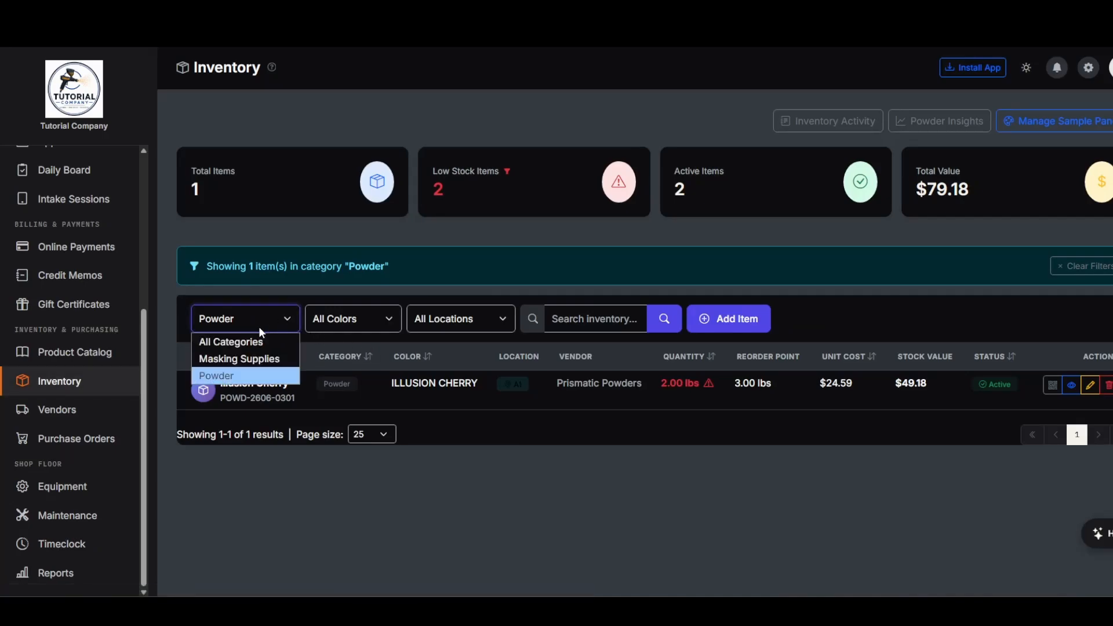
click(232, 341)
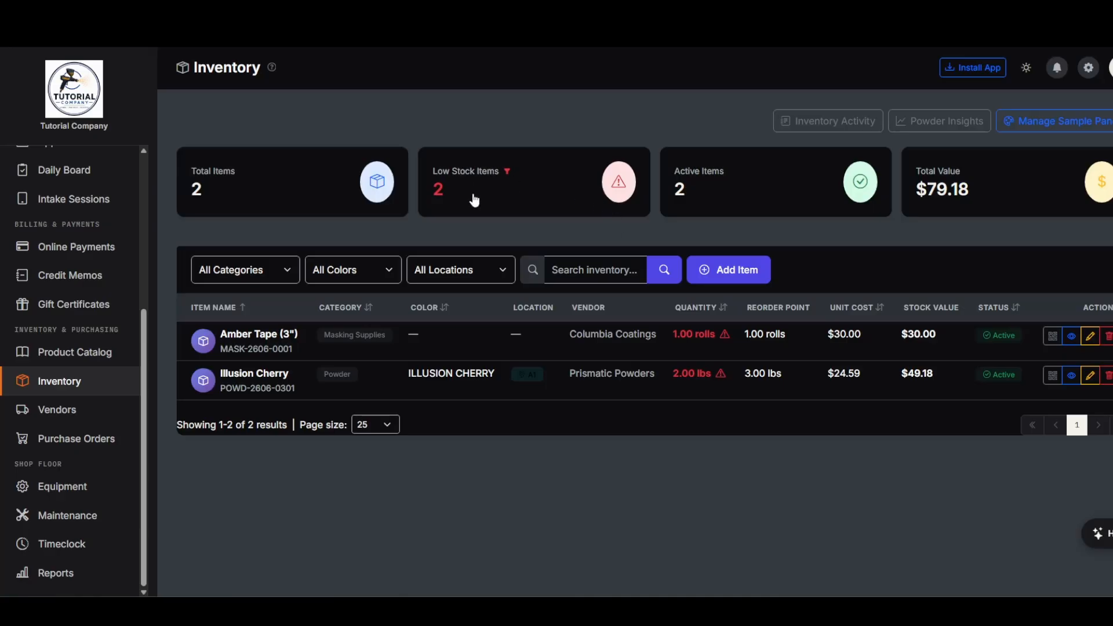
click(438, 189)
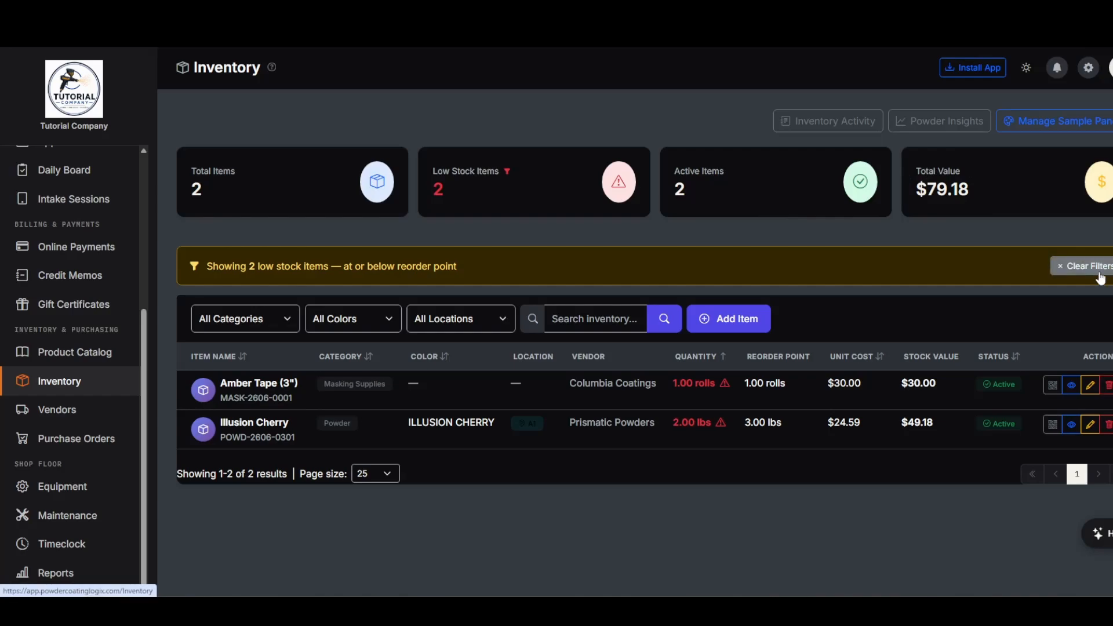
click(1080, 267)
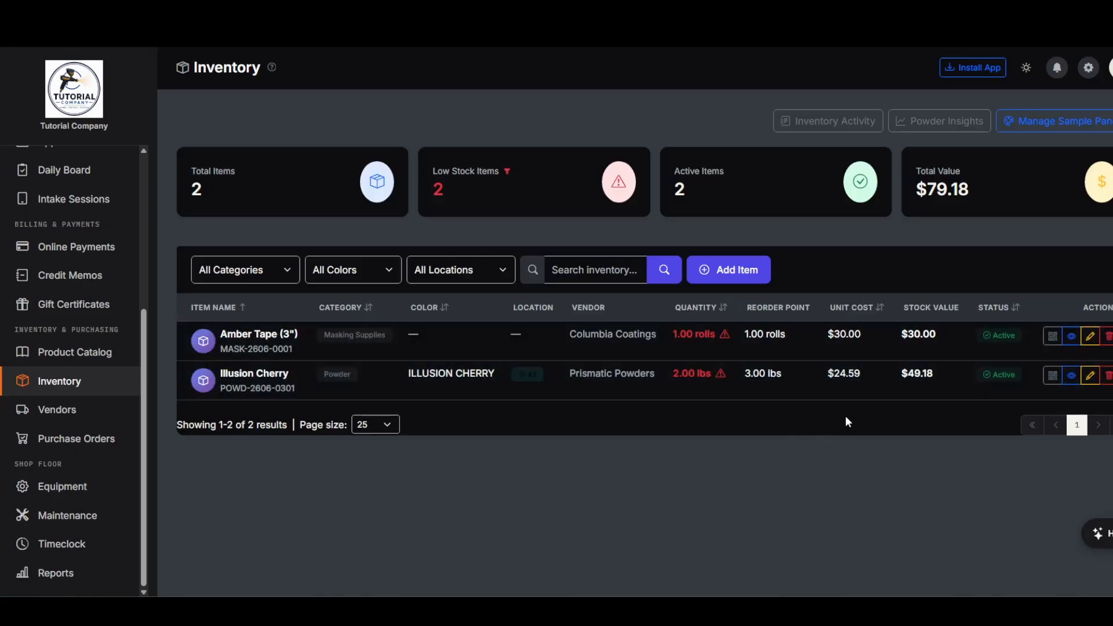
- Preview the QR label for Illusion Cherry, then close it
click(1053, 375)
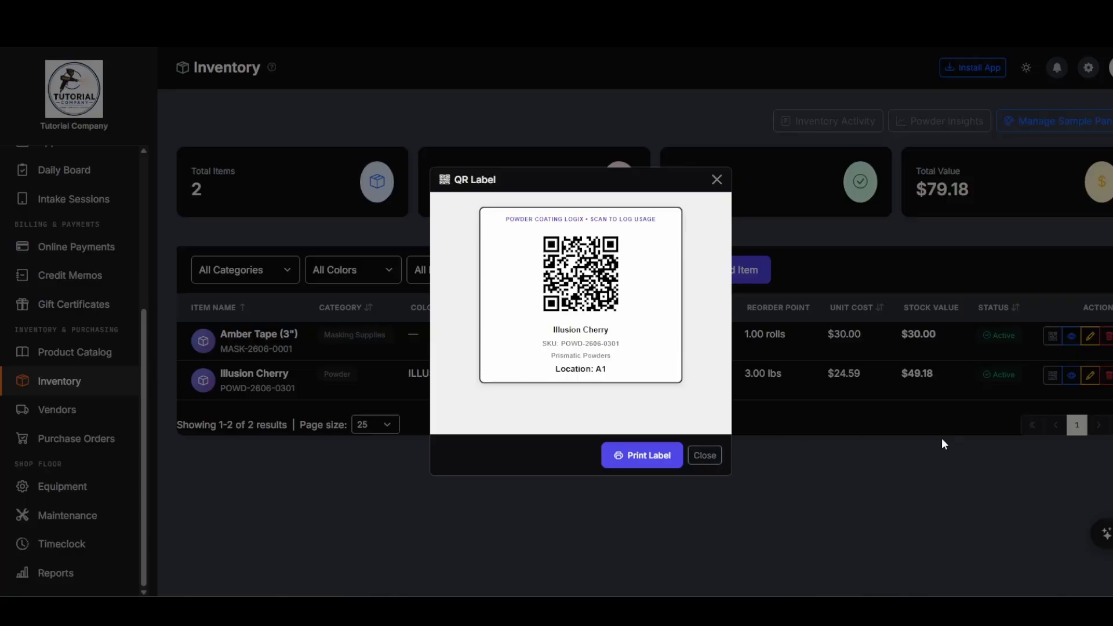
click(705, 455)
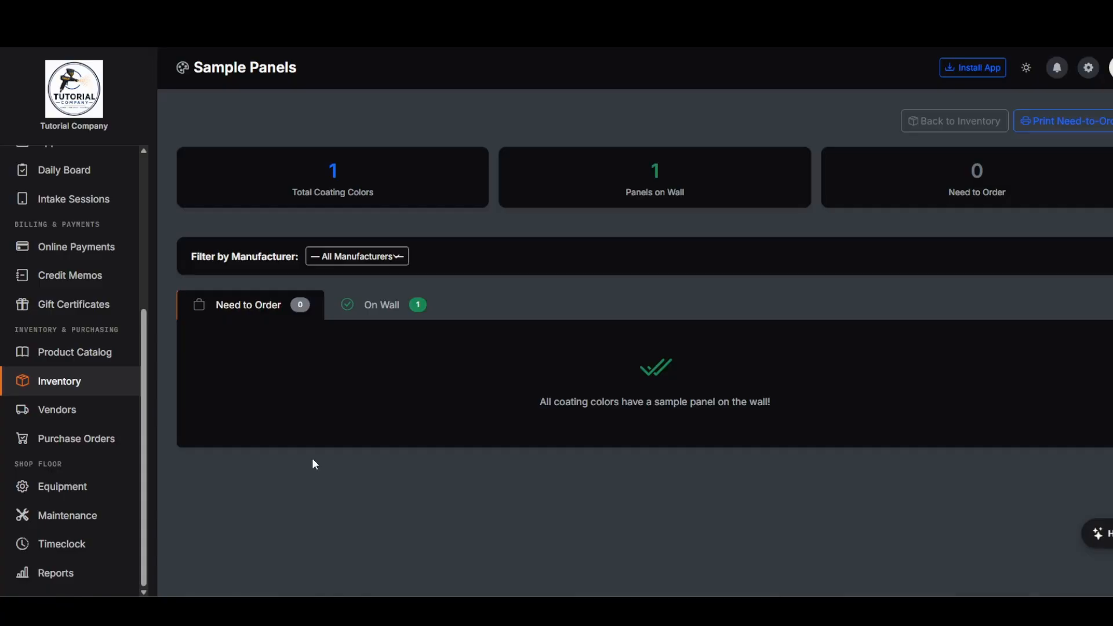
- View Illusion Cherry under On Wall panels, then return to Inventory and start a new item
click(384, 314)
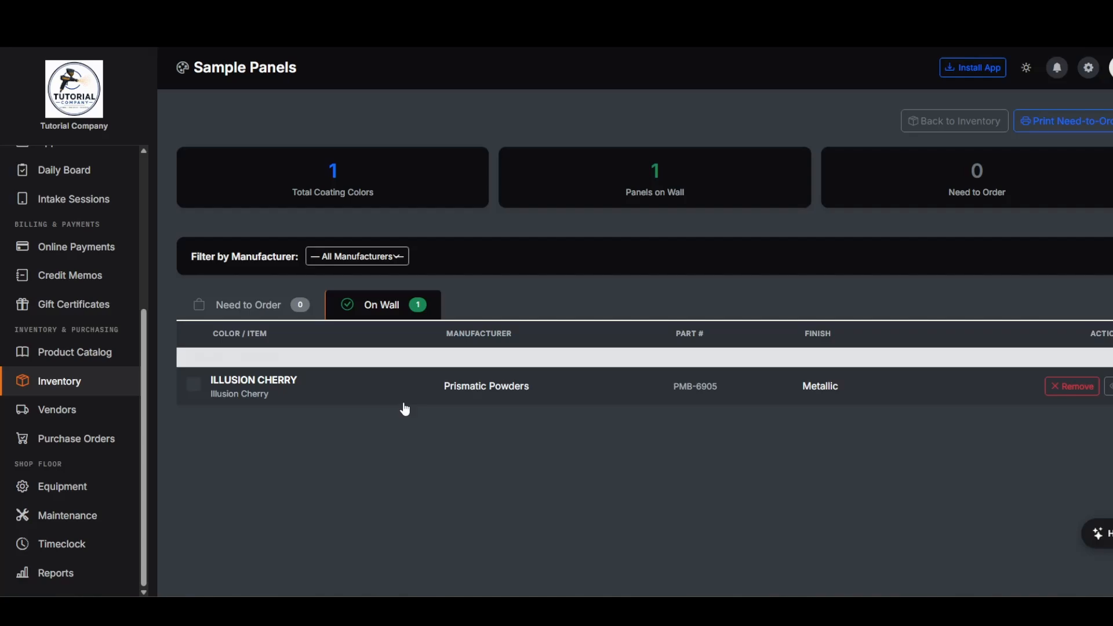
click(76, 382)
click(737, 269)
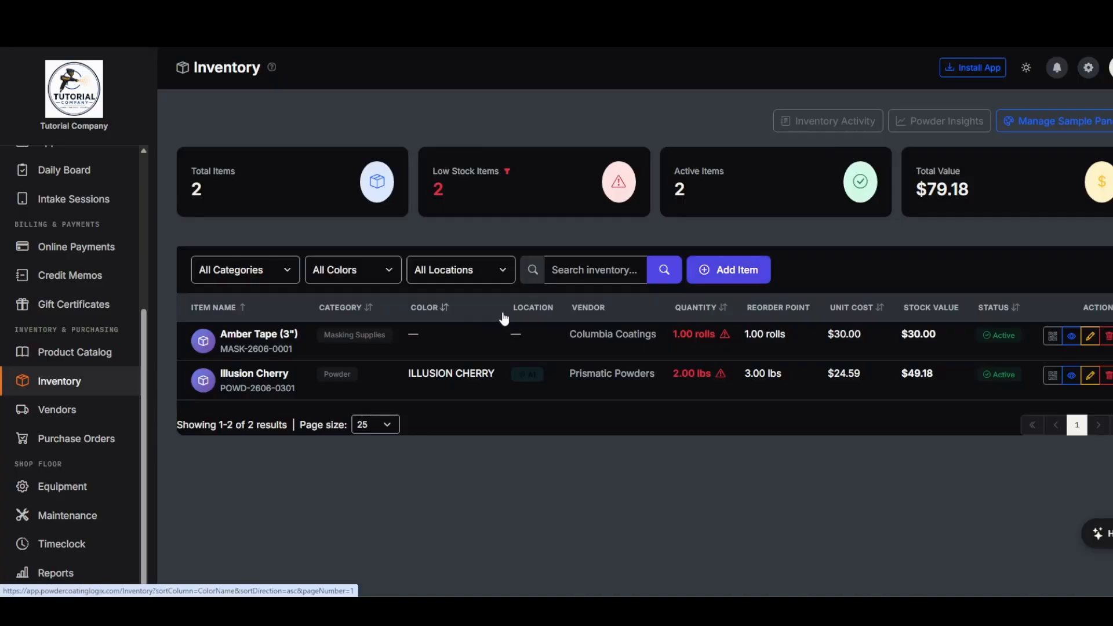
- Set the new item's category to Powder, manufacturer Columbia Coatings, and colour name 'Joker Jewel'
click(356, 225)
click(321, 258)
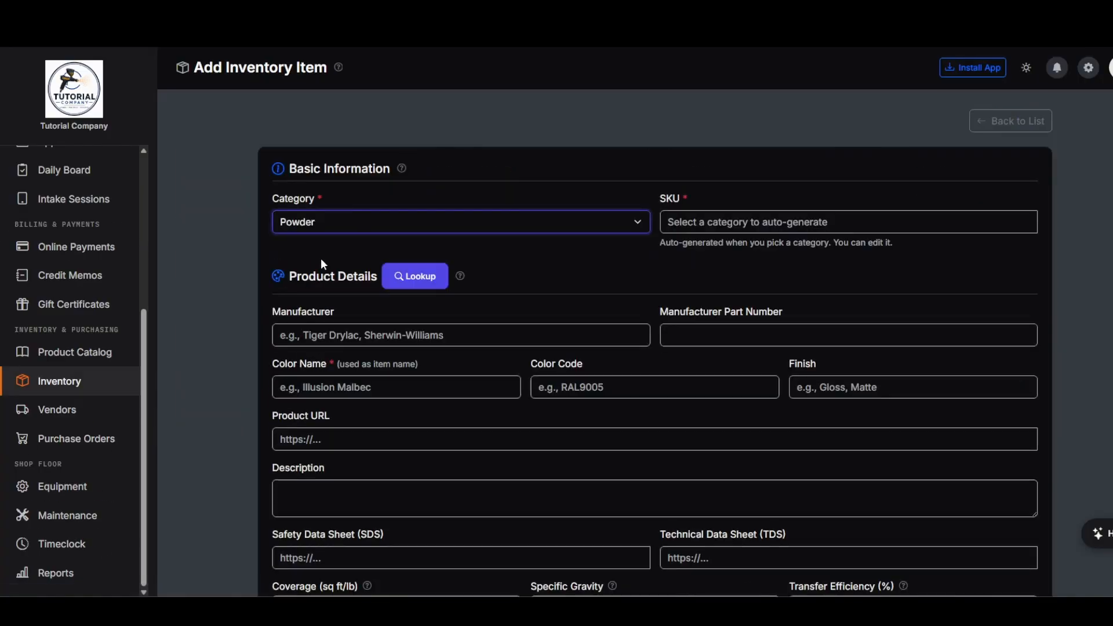
click(398, 336)
text(Columbnia)
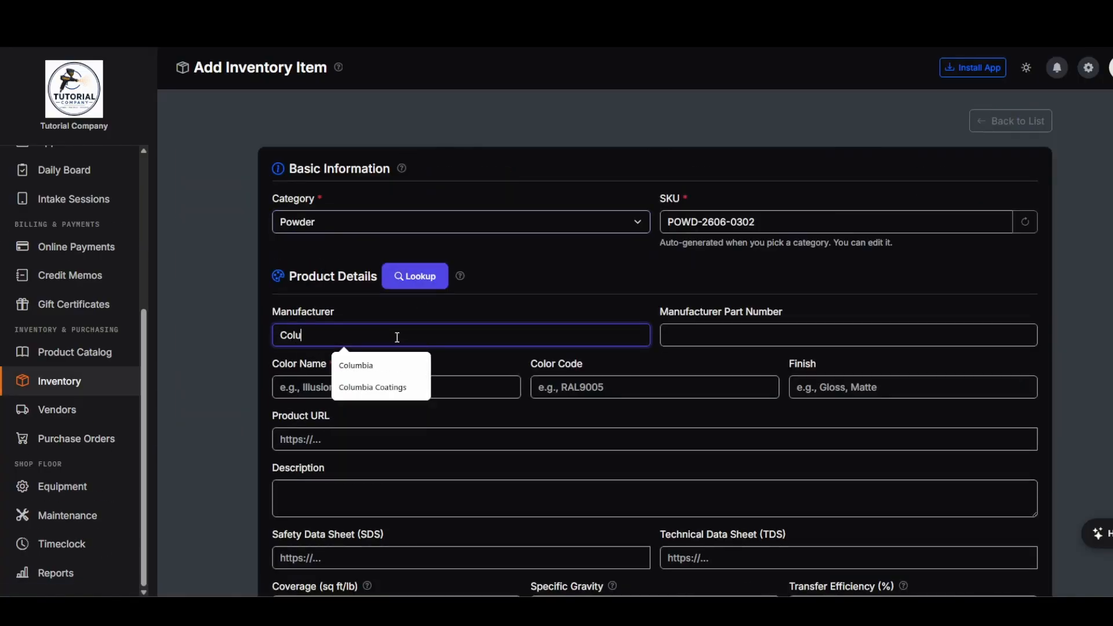
key(BackSpace)
key(BackSpace)
key(BackSpace)
click(385, 392)
click(379, 385)
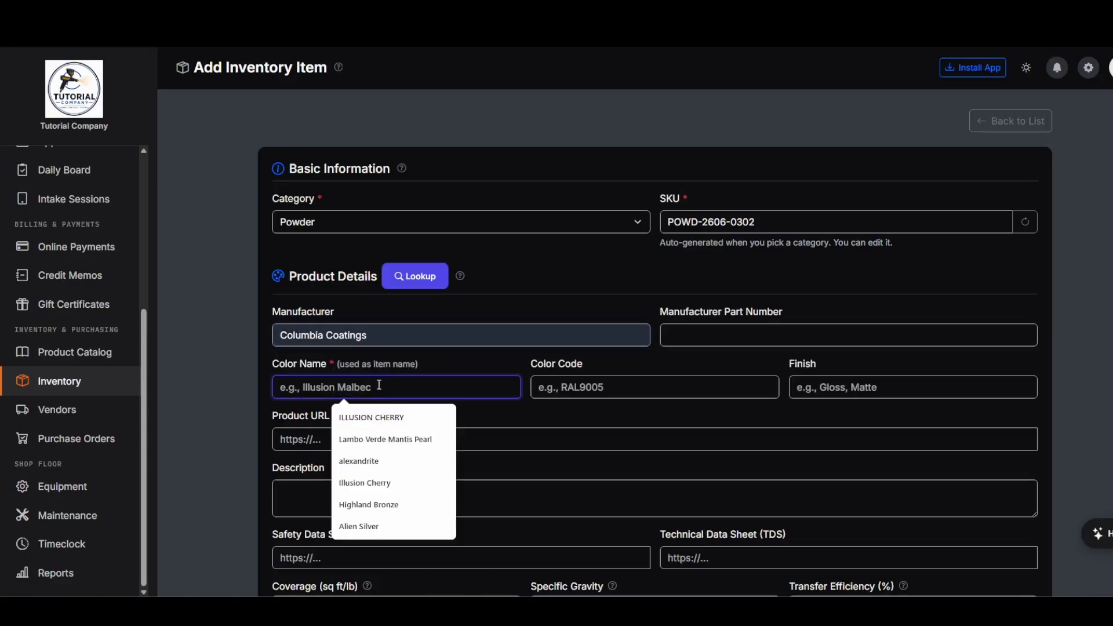
text(Joker Jeww)
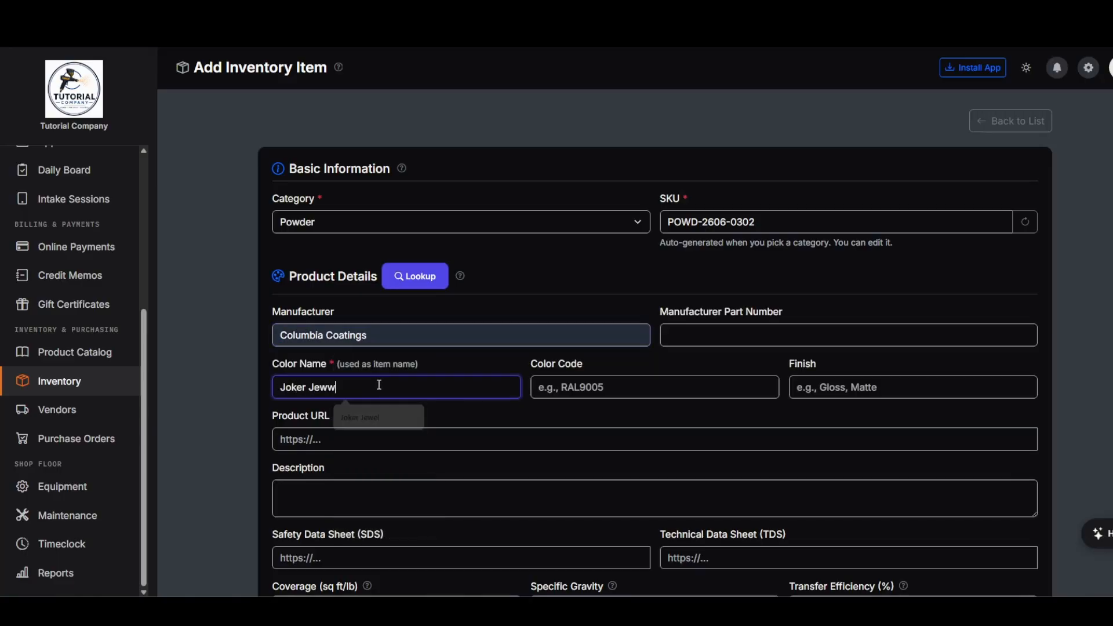
key(BackSpace)
text(el)
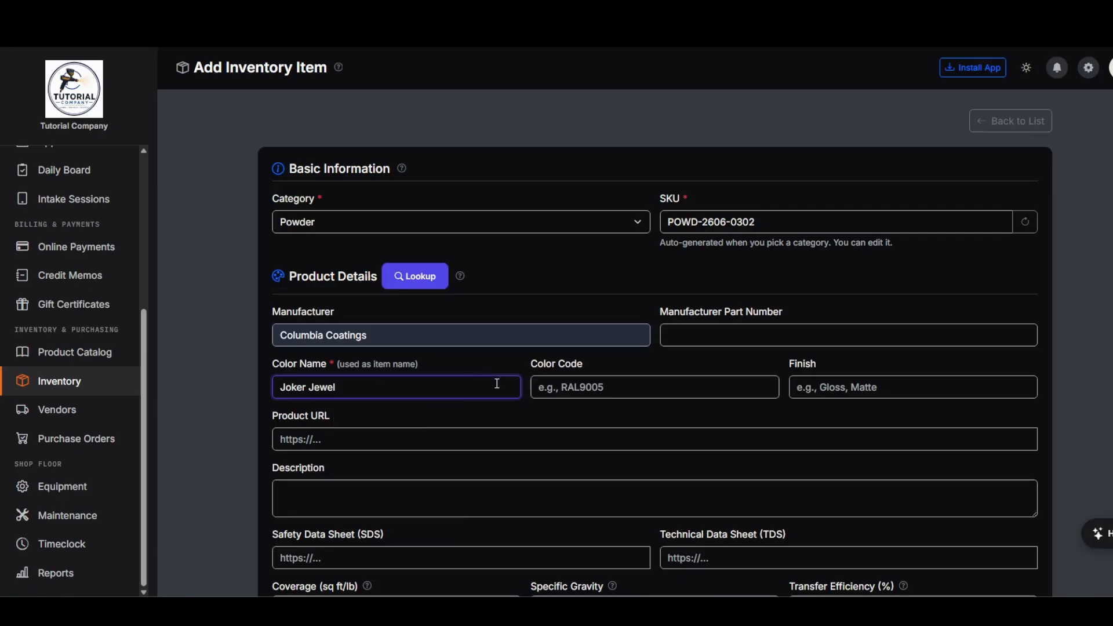
- Auto-fill Joker Jewel's product details with the AI lookup (320°F, 20 min cure, $18.69 cost)
click(422, 278)
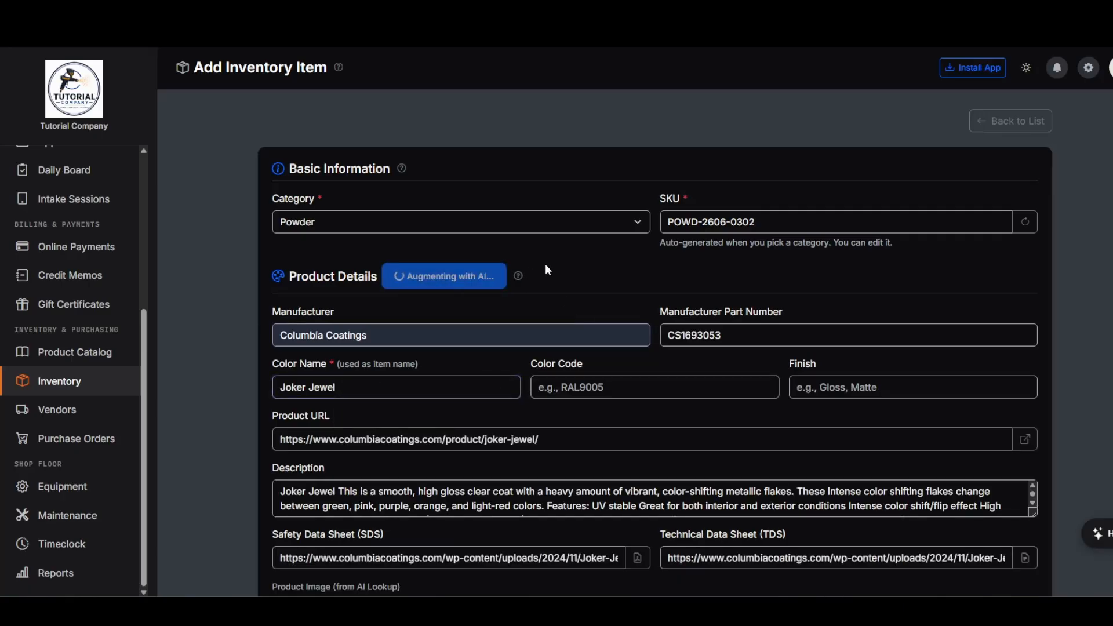
scroll(579, 290, down, 2)
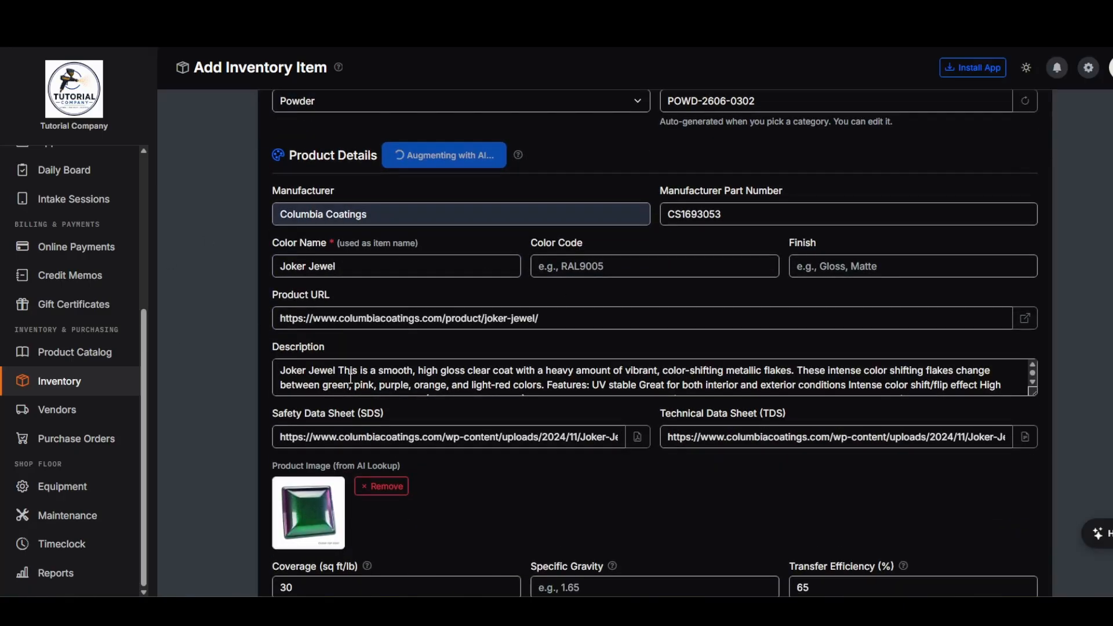
scroll(684, 393, down, 3)
scroll(638, 429, down, 2)
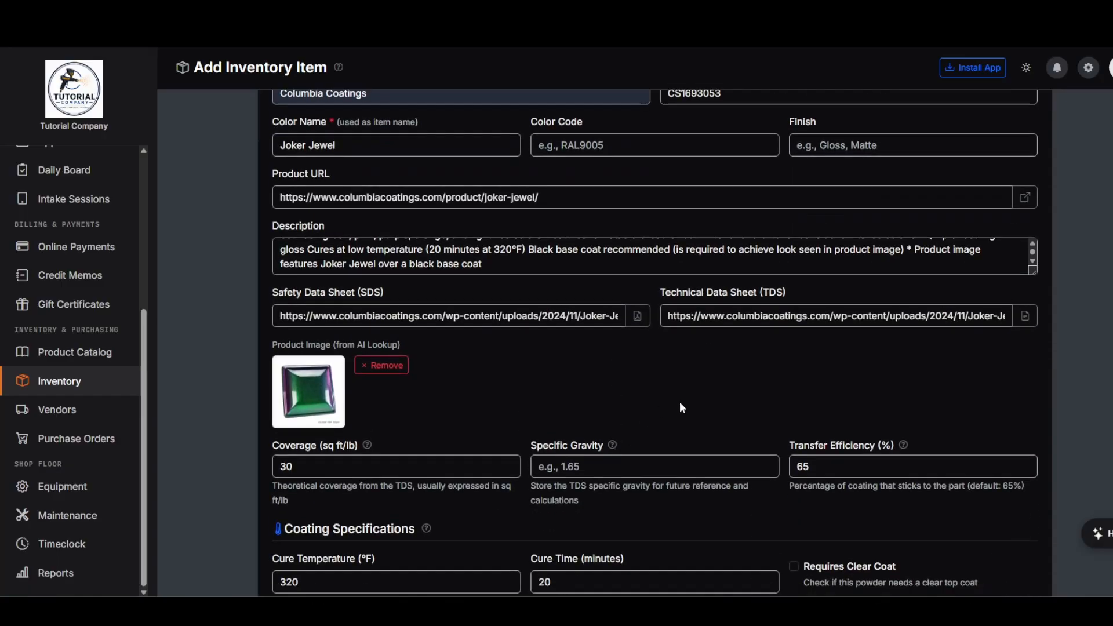
scroll(684, 394, down, 1)
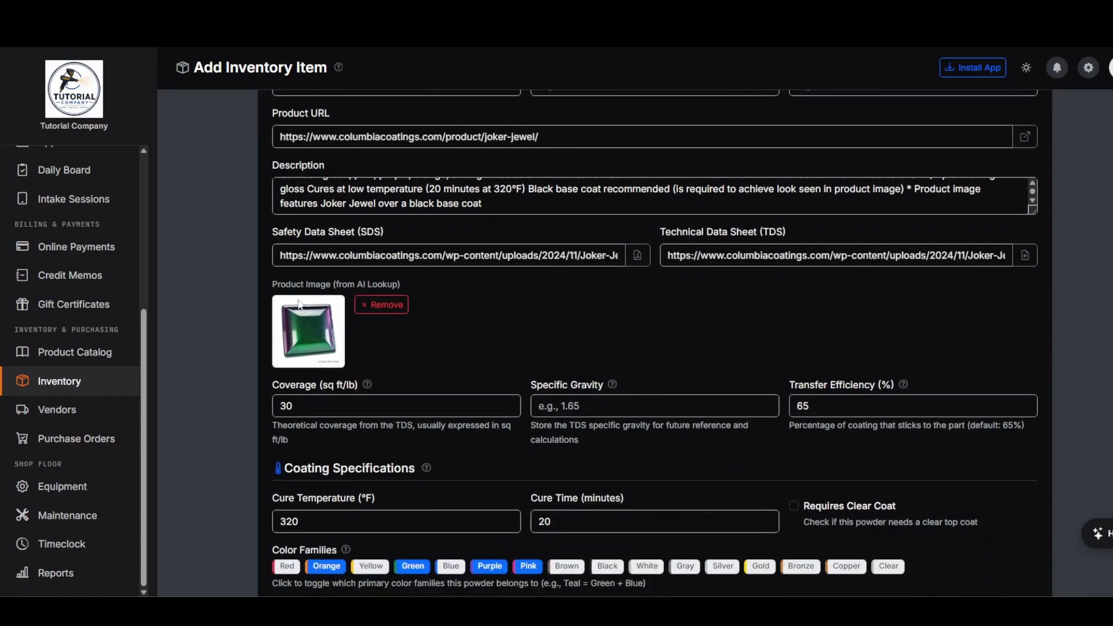
- Assign asset account 1200 – Inventory - Powder and COGS account 5000 – Cost of Goods Sold
scroll(555, 318, down, 2)
scroll(555, 319, down, 2)
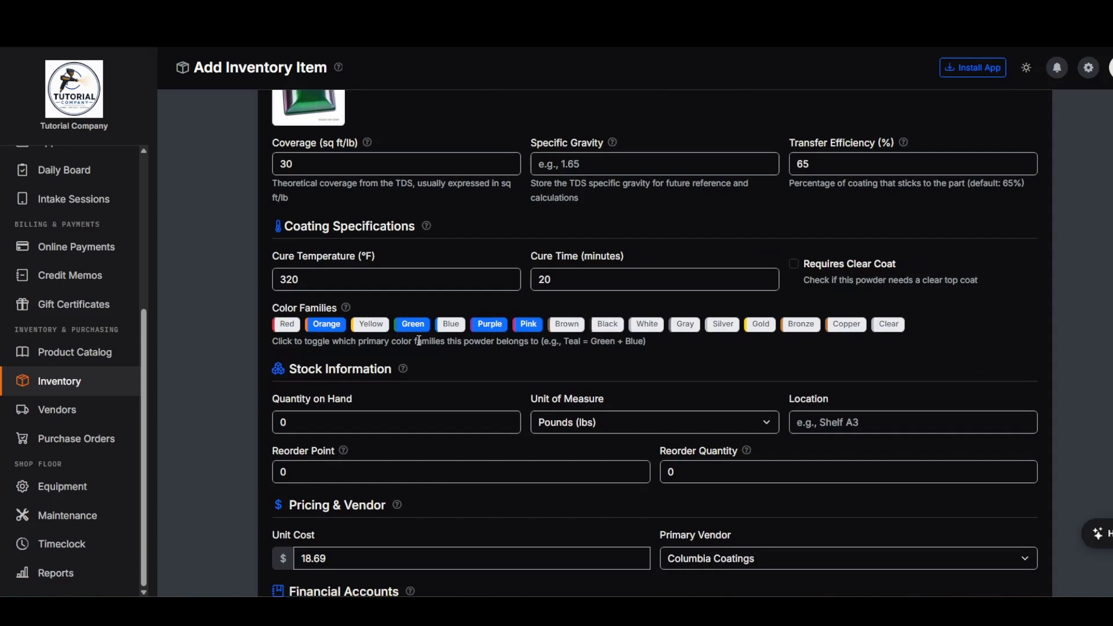
scroll(418, 341, down, 1)
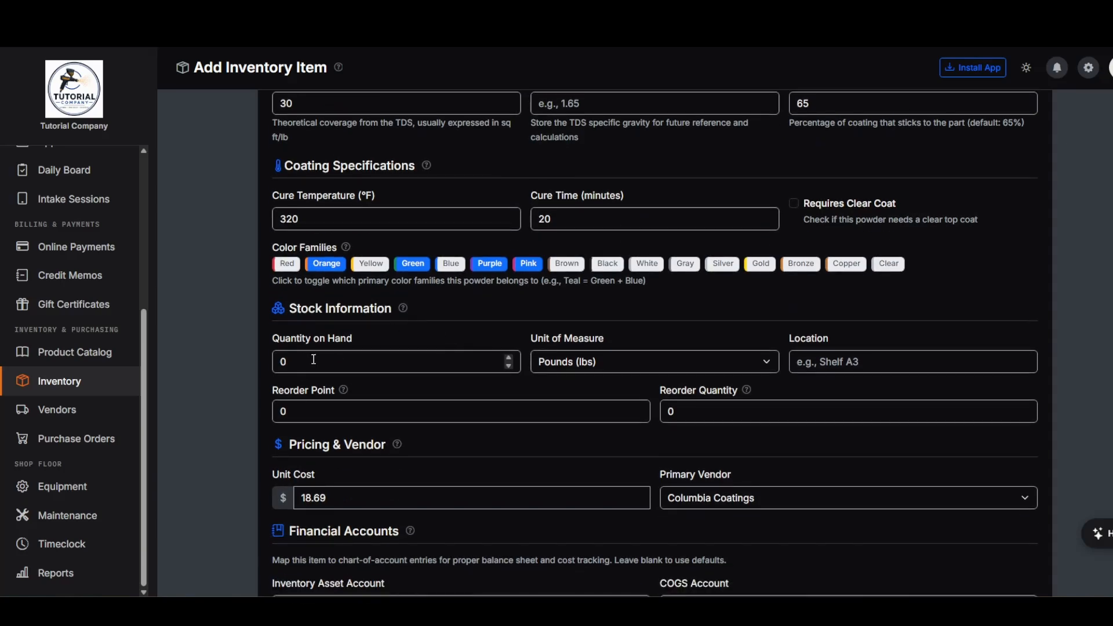
scroll(314, 359, down, 3)
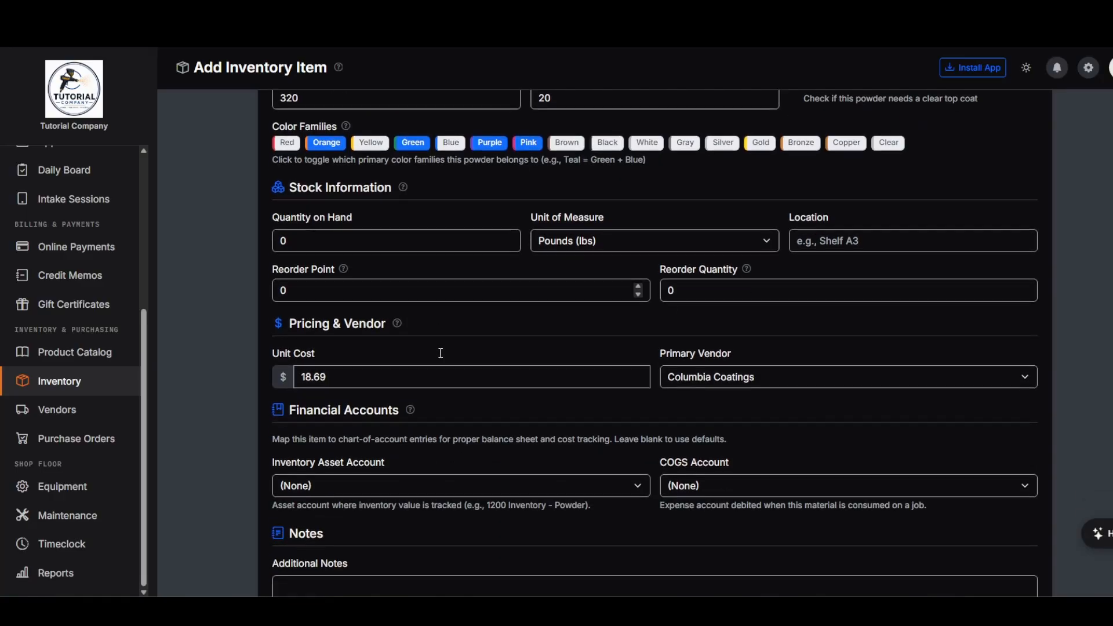
scroll(431, 360, down, 2)
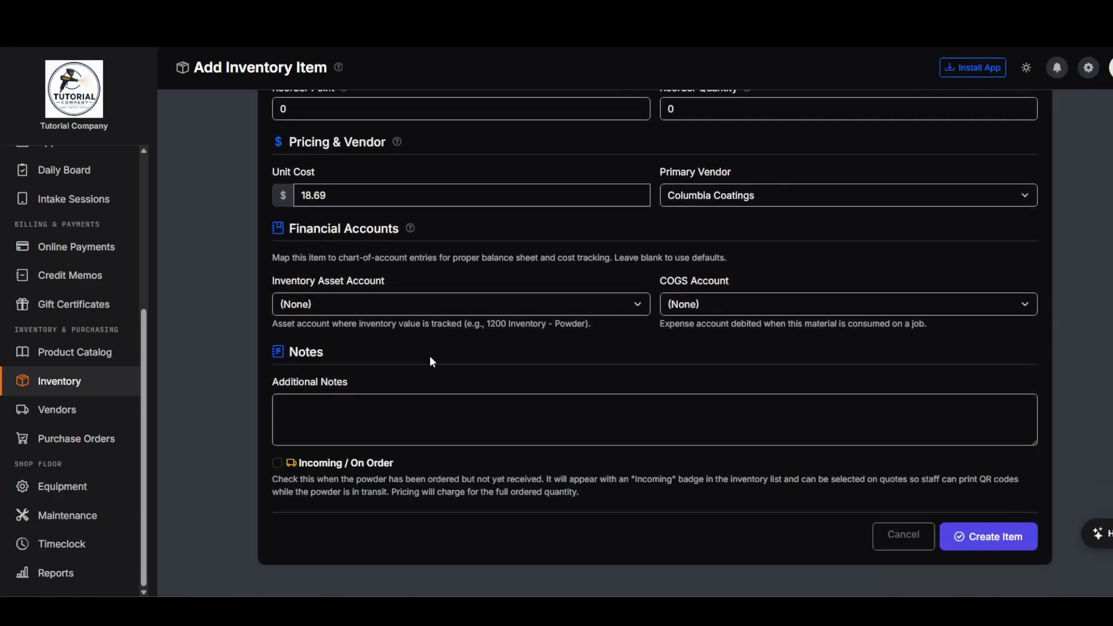
click(398, 308)
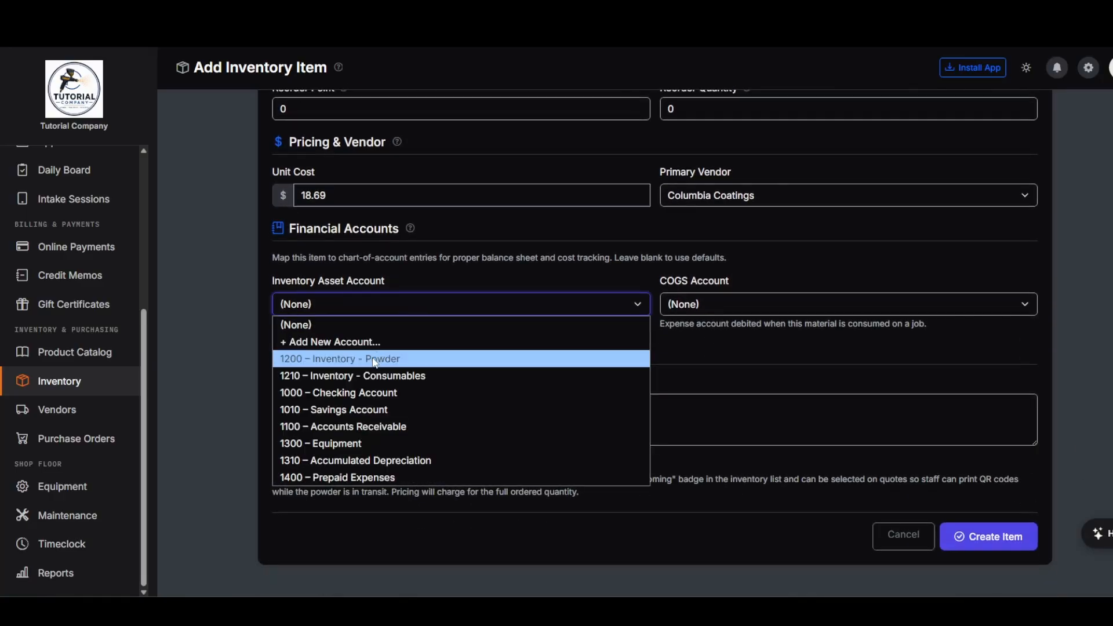
click(400, 360)
click(748, 306)
click(731, 358)
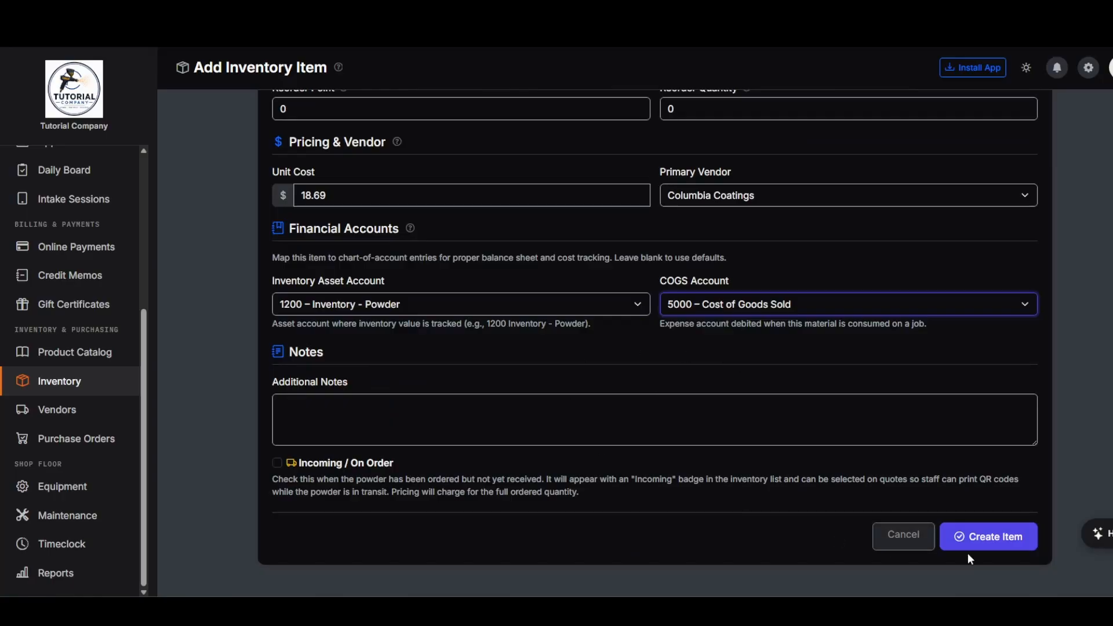
scroll(954, 488, up, 15)
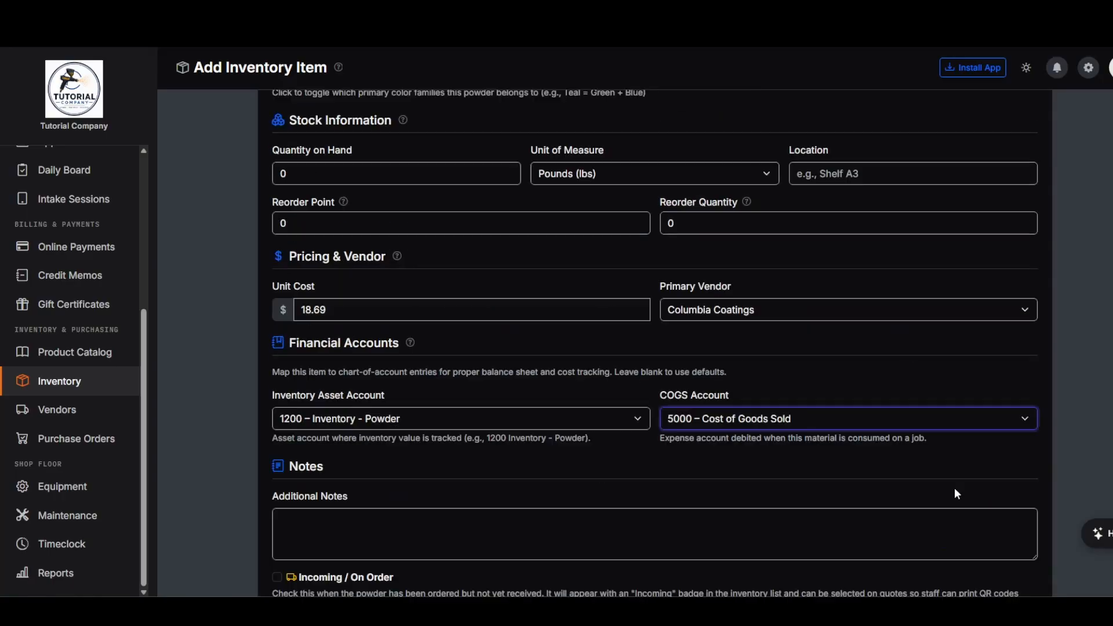
scroll(956, 493, down, 15)
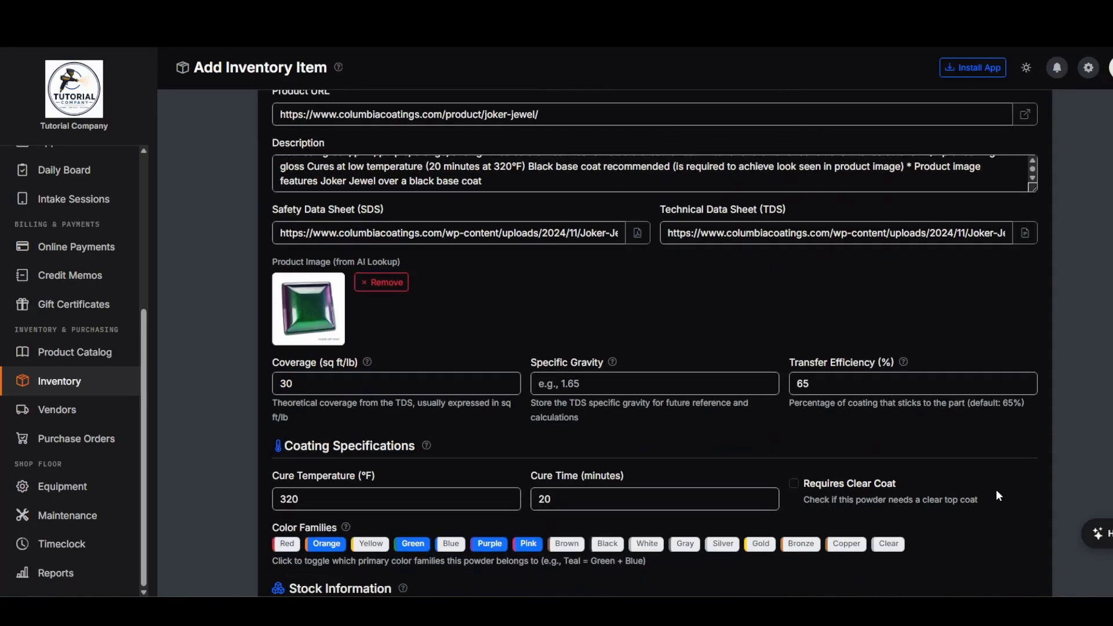
- Create the Joker Jewel item, then open Sample Panels to see it on the Need to Order list
click(989, 594)
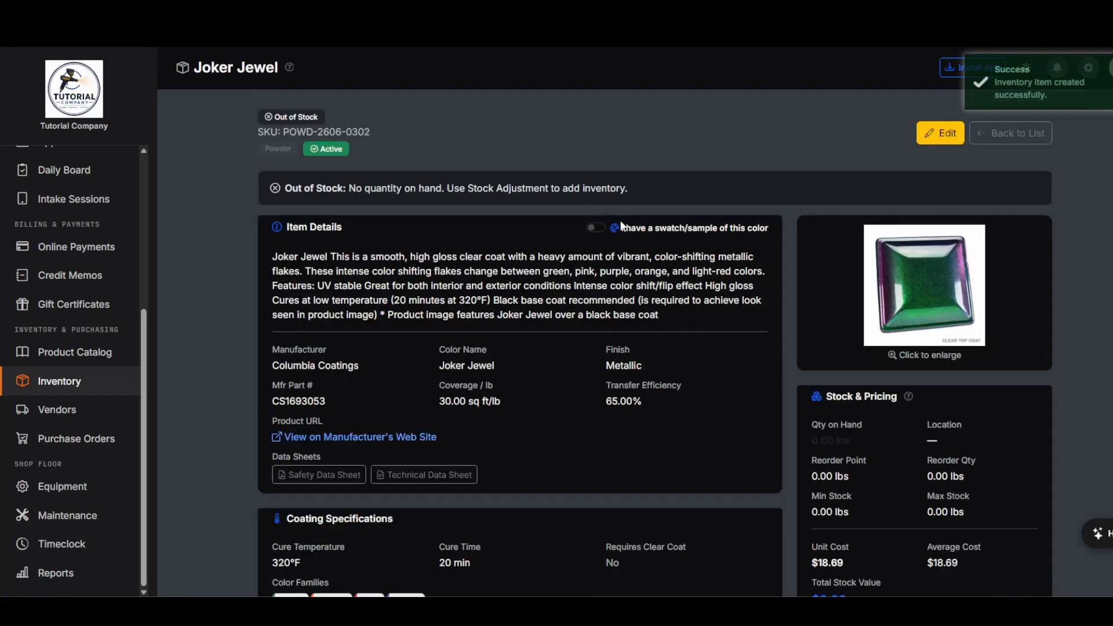
click(1009, 133)
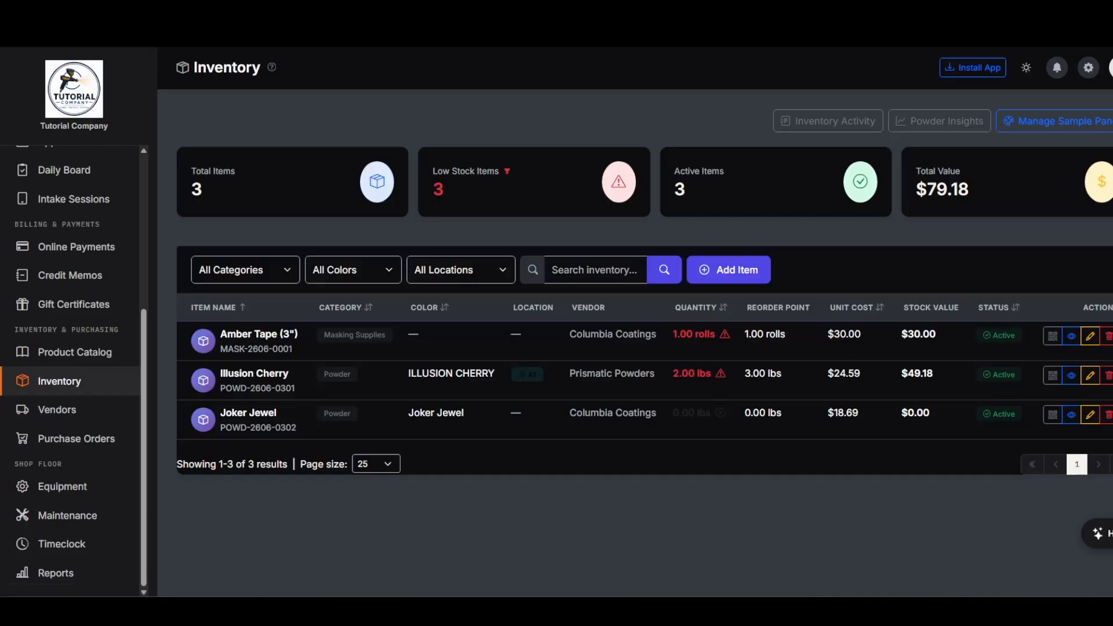
click(1059, 123)
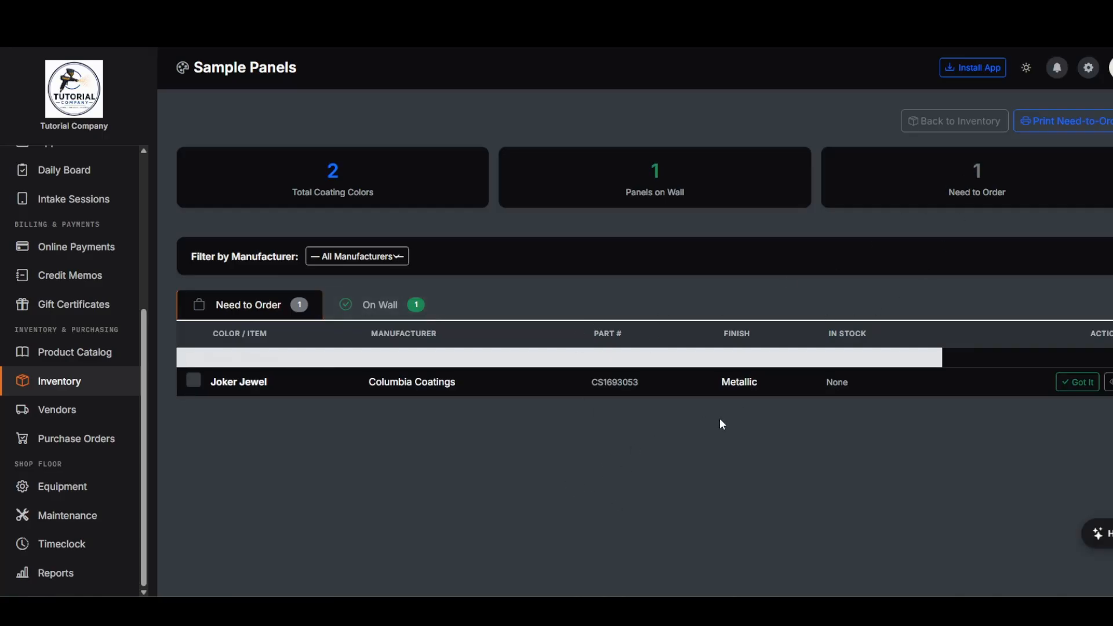
click(1067, 127)
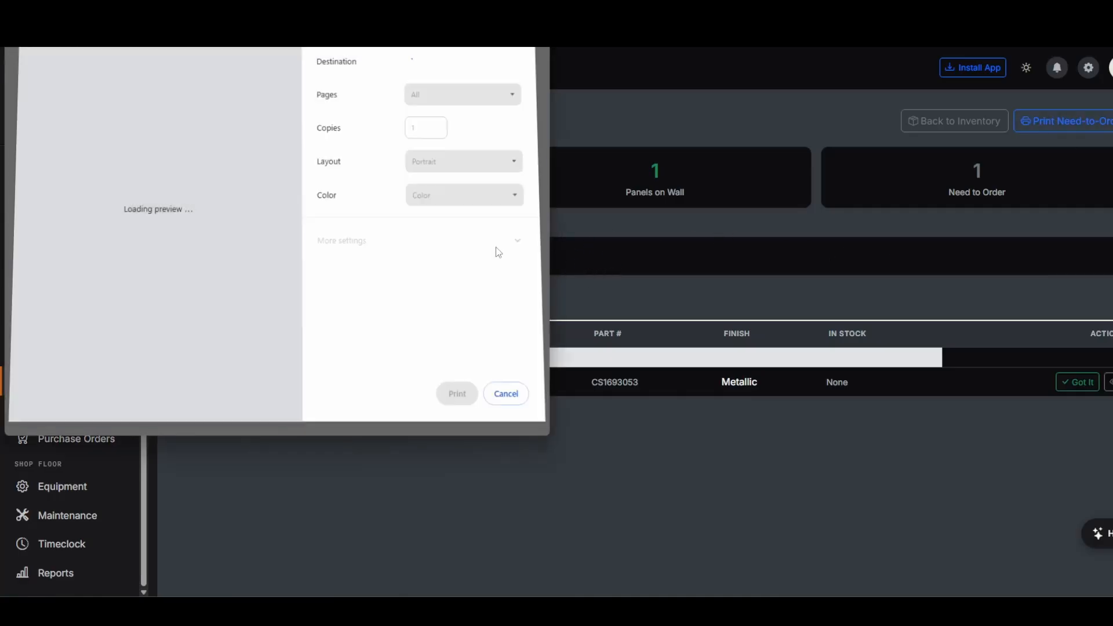
click(498, 385)
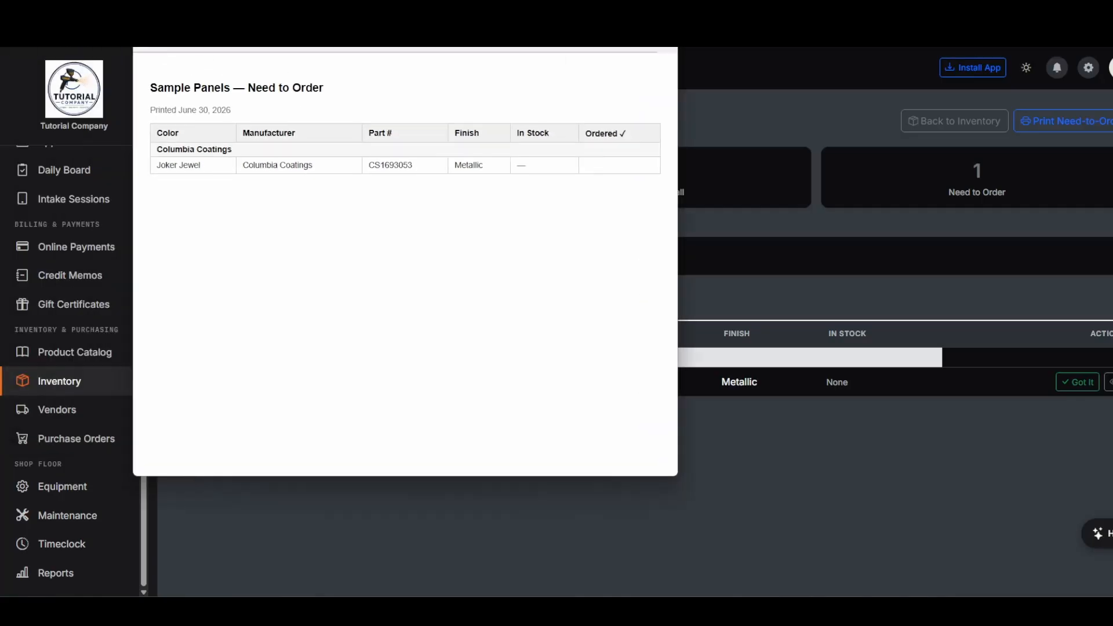
click(779, 55)
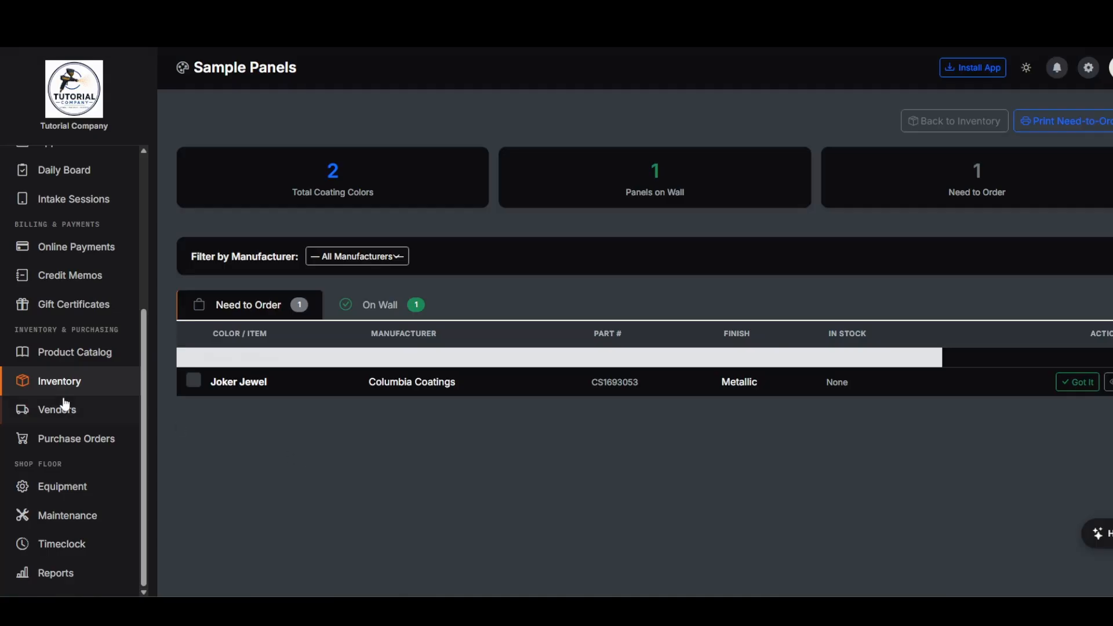
scroll(67, 408, up, 5)
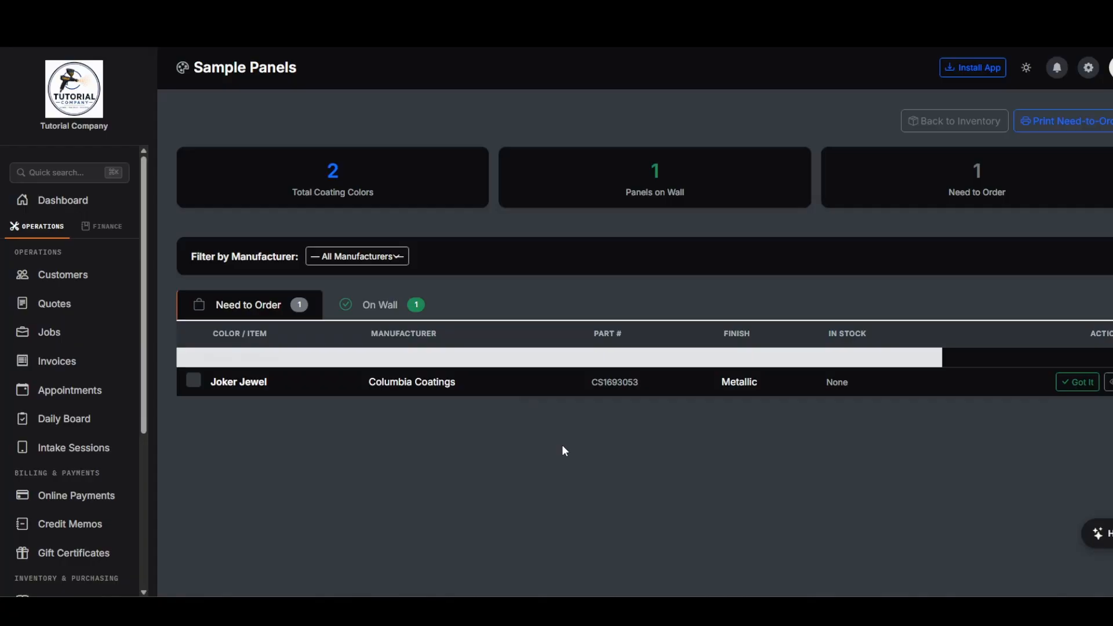
- Open Company Settings from the gear menu and review the Company Info details
click(1088, 67)
click(1064, 121)
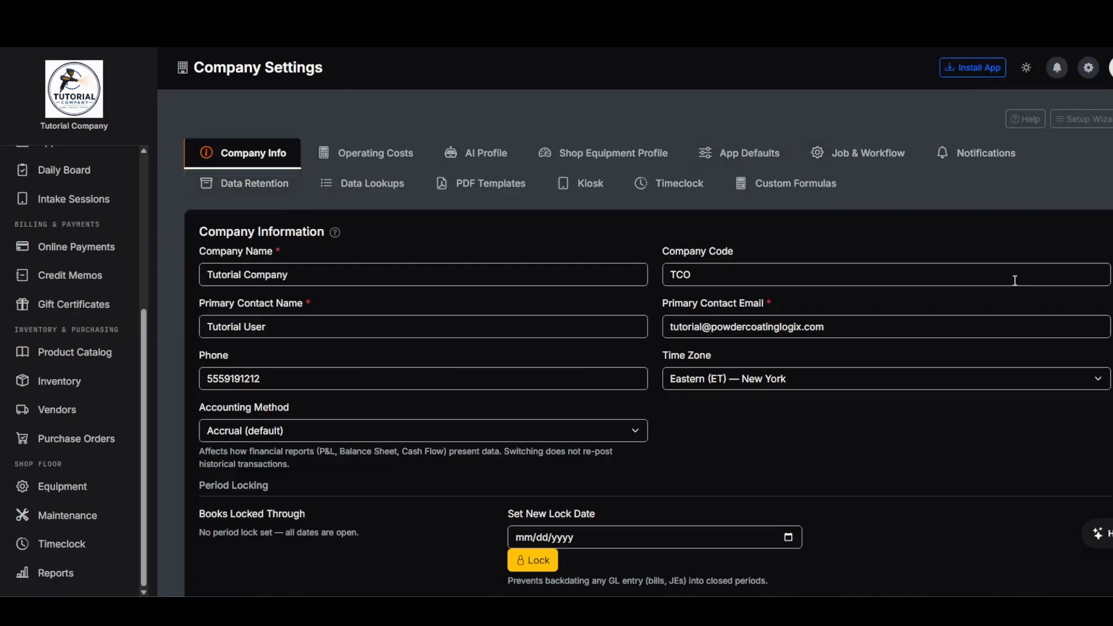
scroll(944, 367, down, 7)
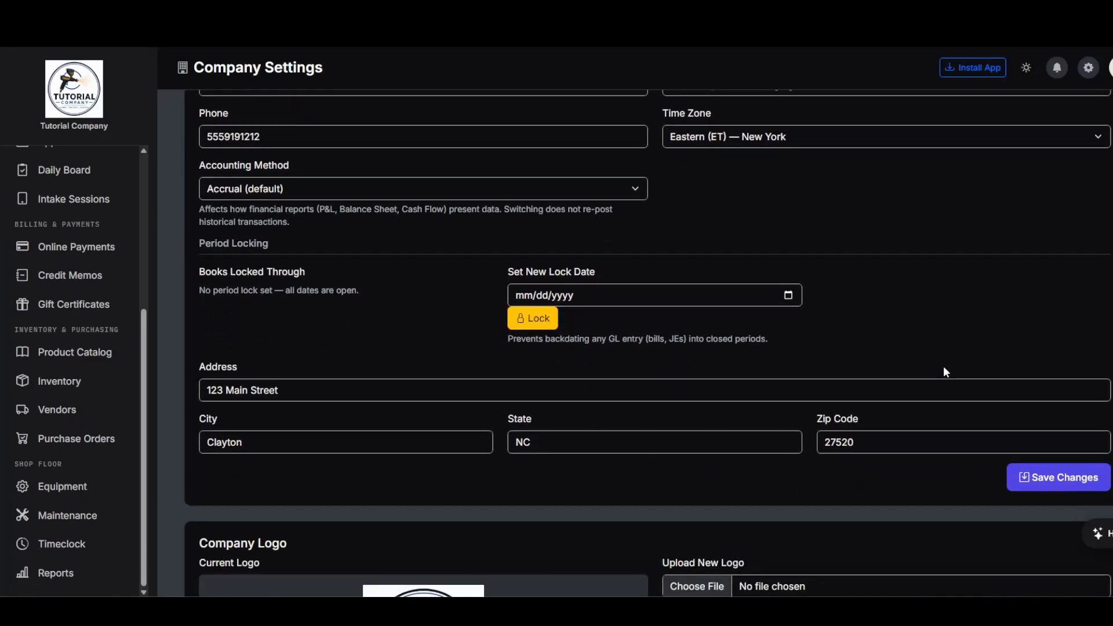
scroll(944, 366, up, 4)
scroll(944, 368, up, 3)
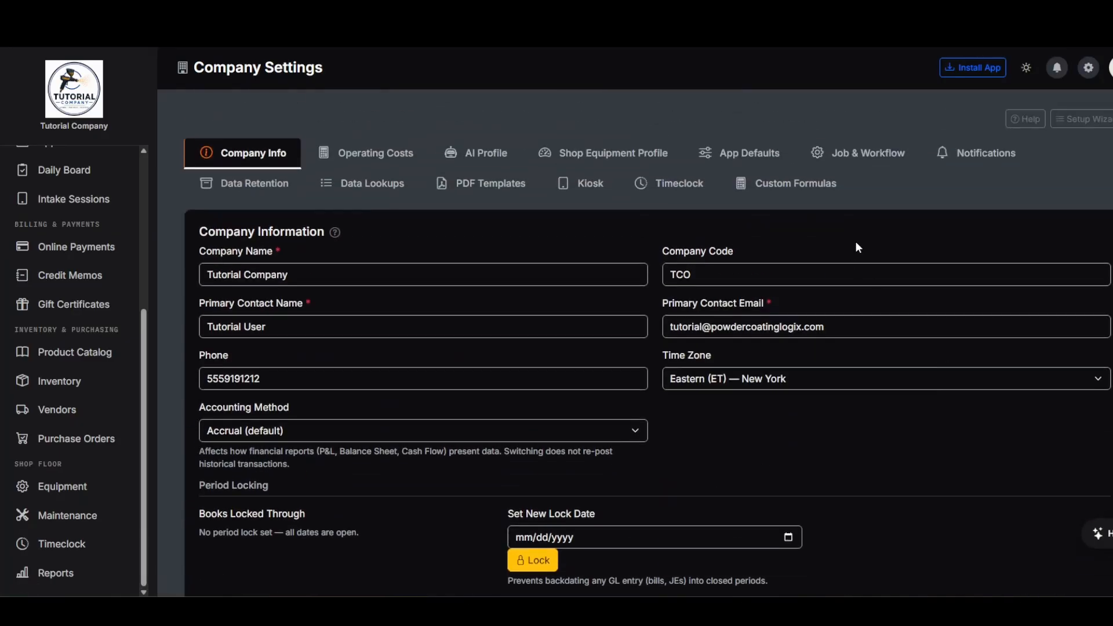